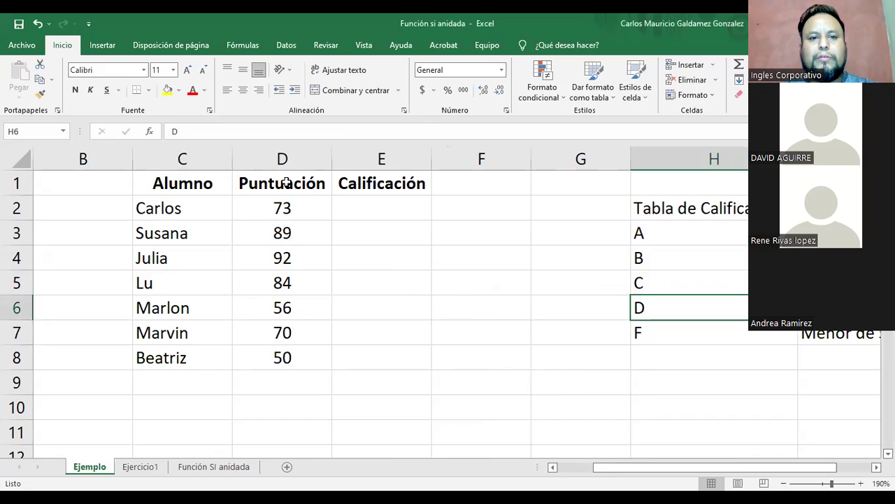
- Narrow column H so the grading table's letters and score ranges both fit in view
left_click_drag(401, 182, 400, 360)
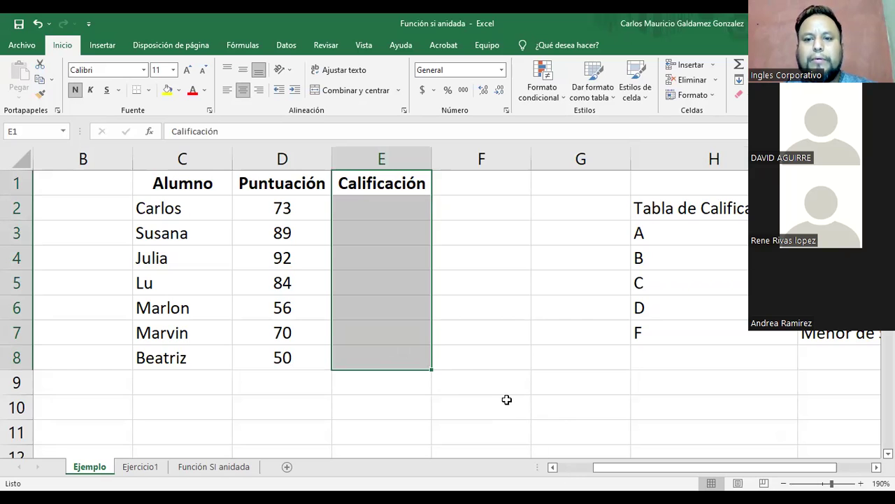
scroll(506, 399, "down", 2, "ctrl")
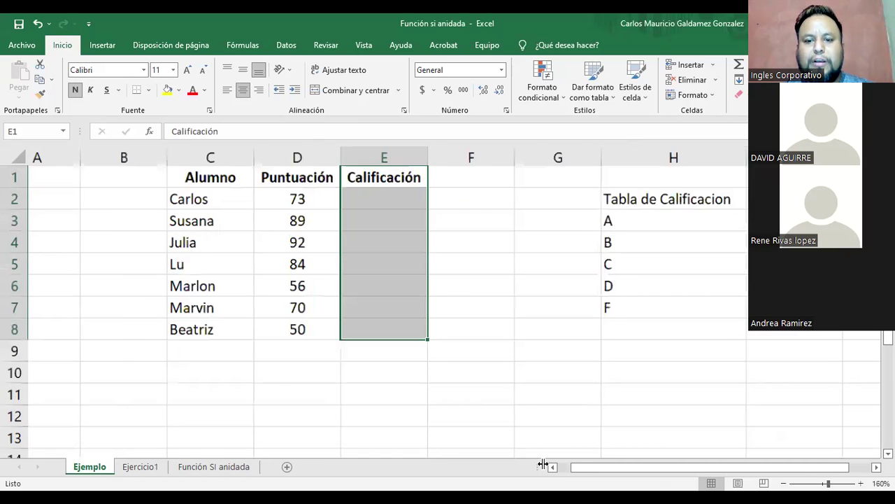
left_click_drag(638, 475, 675, 476)
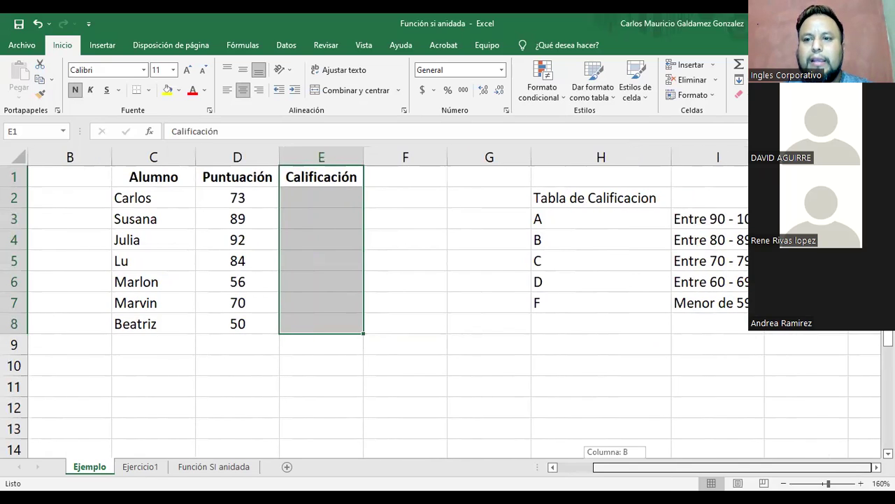
left_click_drag(665, 161, 617, 215)
- Examine the grading table's letters A to F in column H and their score ranges in column I
left_click(557, 223)
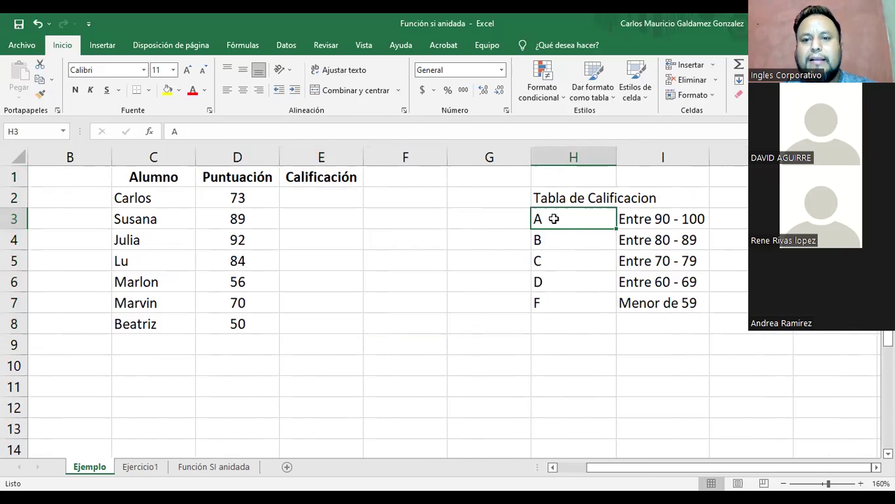
left_click(651, 219)
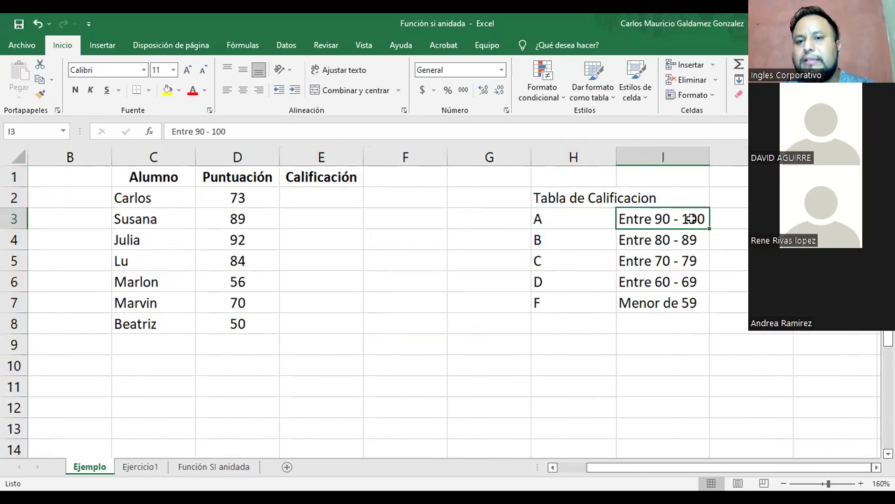
left_click(578, 237)
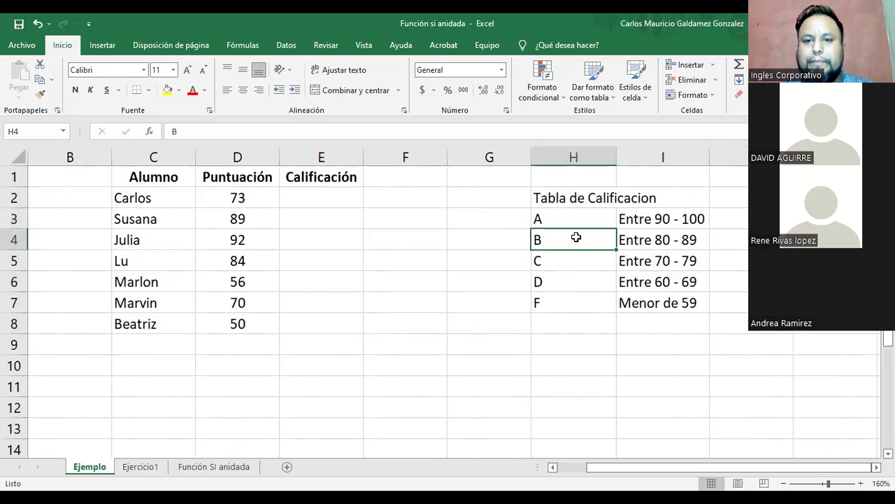
left_click(629, 239)
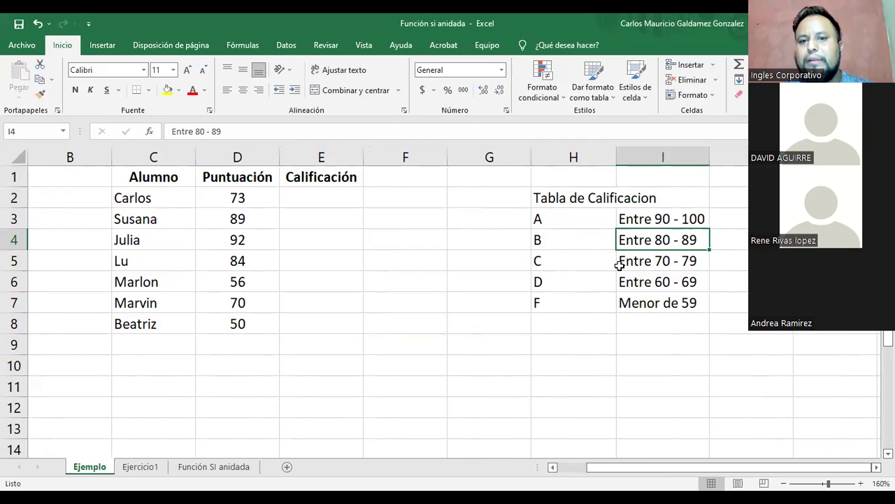
left_click(557, 257)
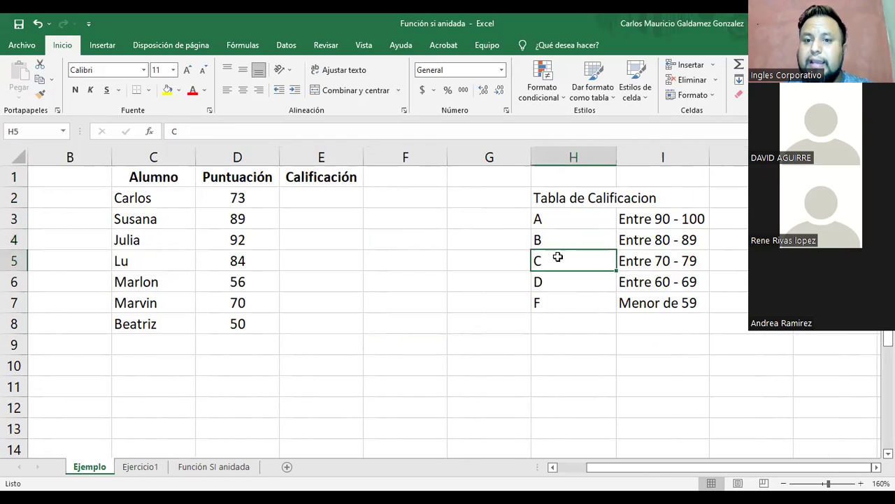
left_click(638, 257)
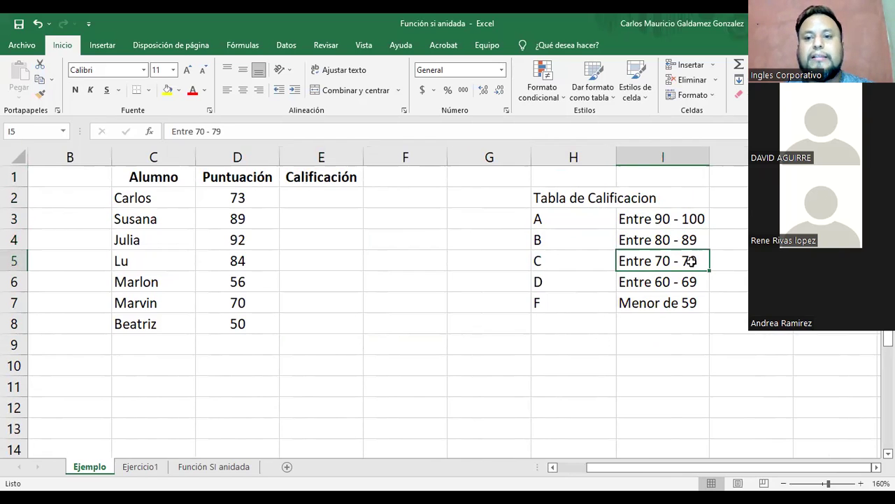
left_click(544, 280)
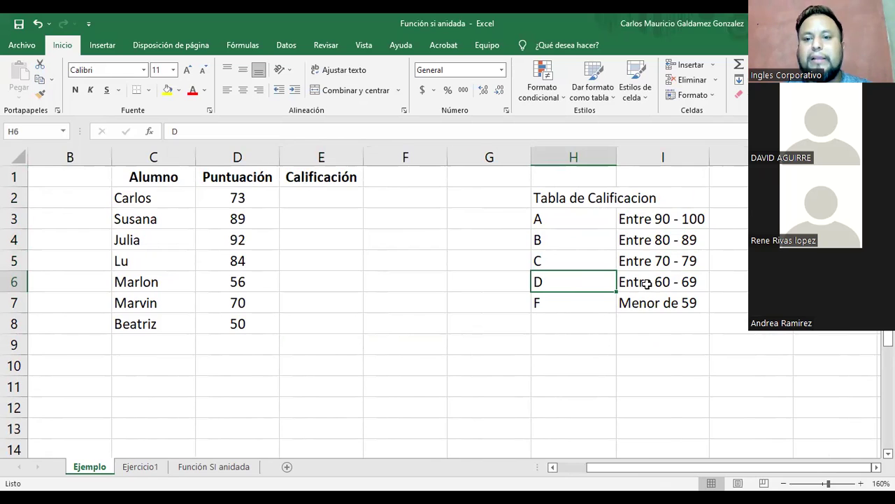
left_click(562, 303)
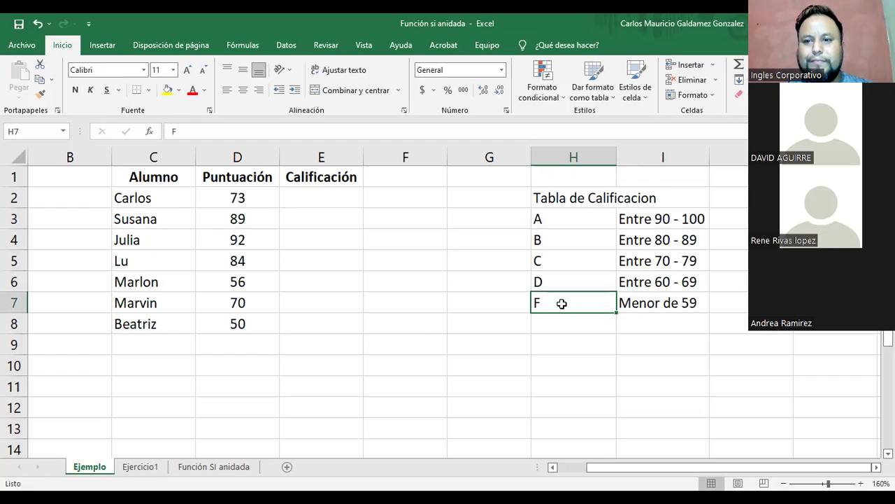
left_click_drag(580, 197, 636, 308)
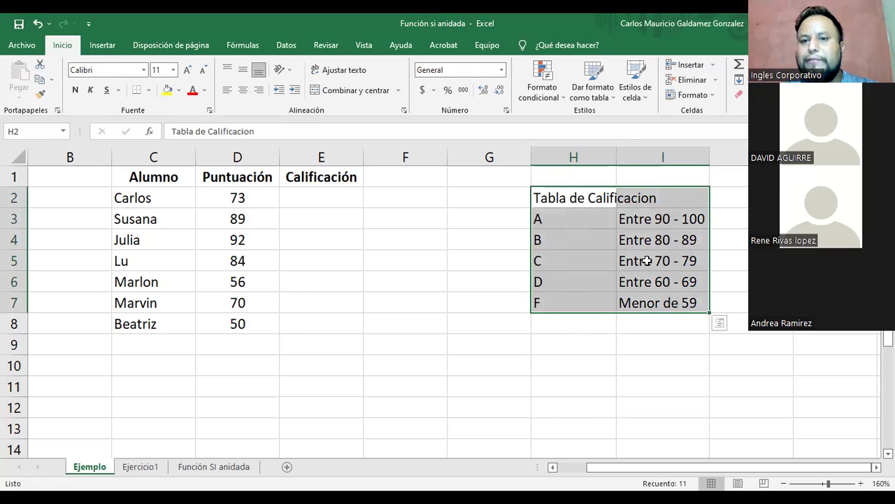
- Narrow column H slightly more and merge and center the table title across H2:I2
left_click(557, 195)
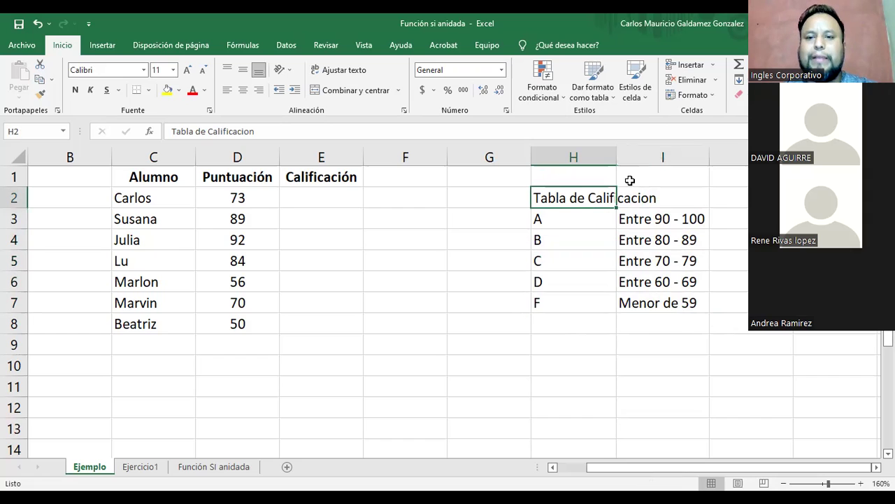
left_click_drag(615, 155, 603, 155)
left_click_drag(564, 196, 625, 196)
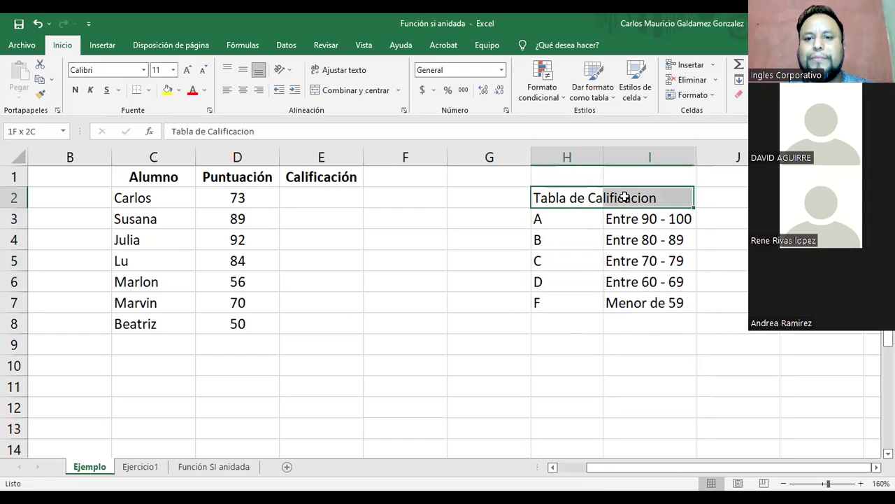
left_click(349, 89)
left_click(592, 252)
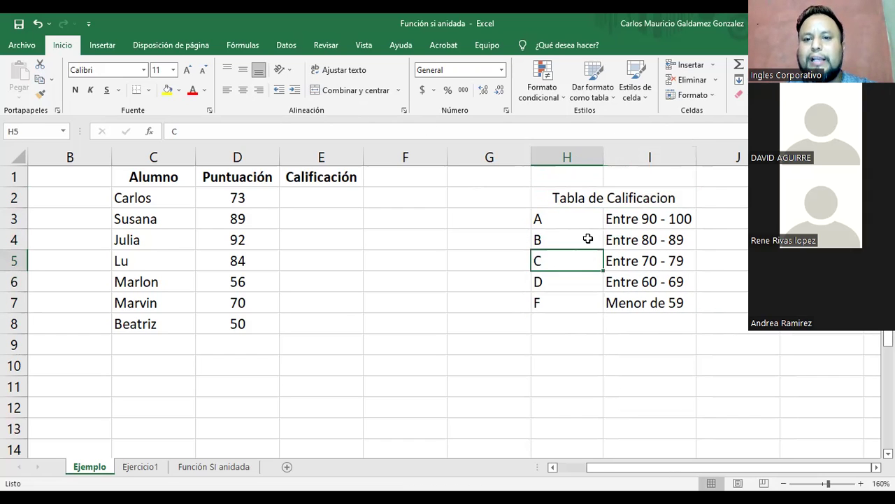
- Review the whole grading table in H2:I7 as the criteria for filling the Calificación column
left_click_drag(573, 217, 628, 300)
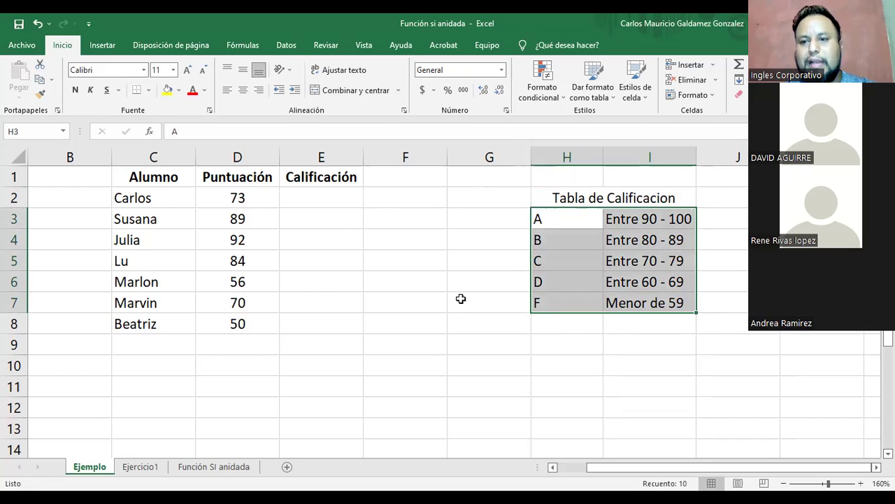
left_click(320, 201)
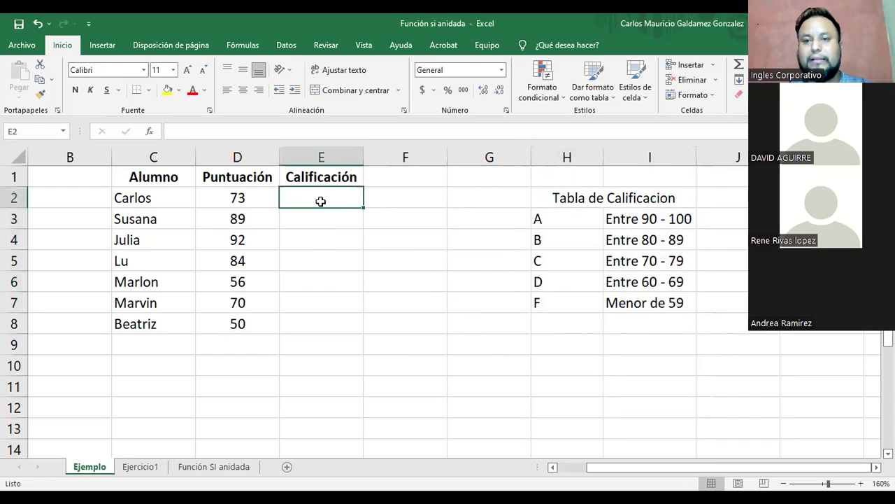
left_click_drag(551, 198, 590, 290)
left_click(589, 291)
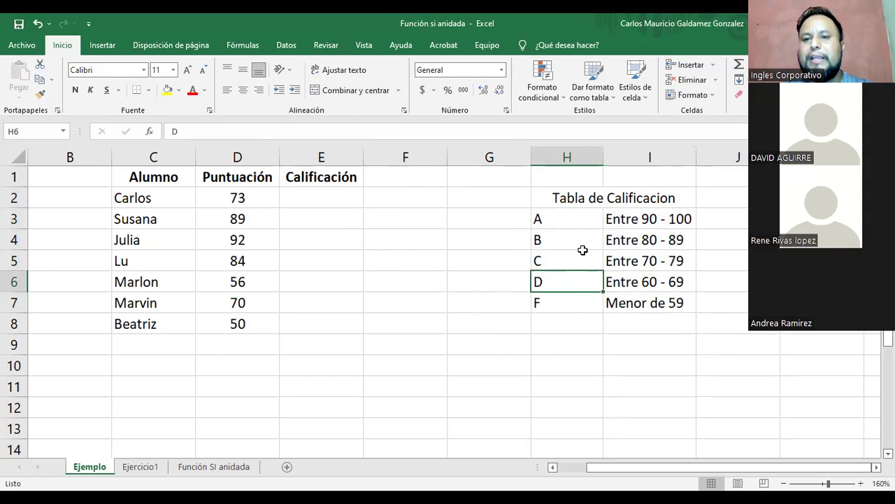
left_click_drag(553, 198, 576, 300)
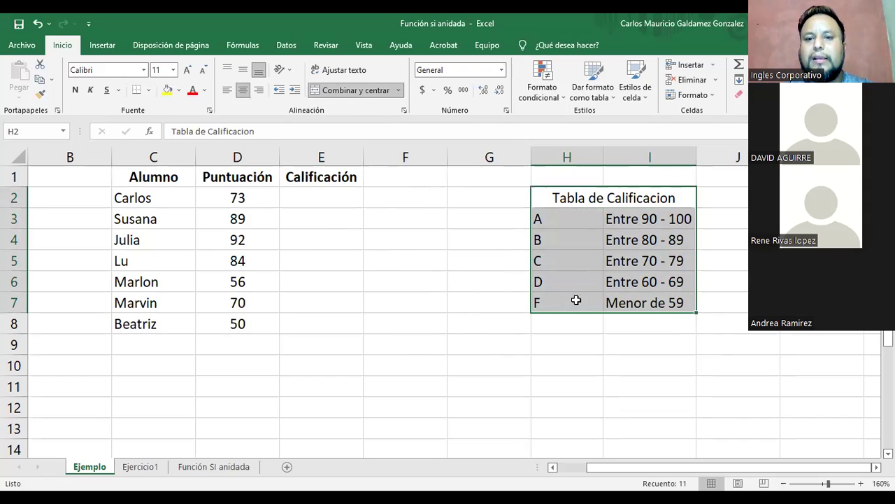
left_click(576, 300)
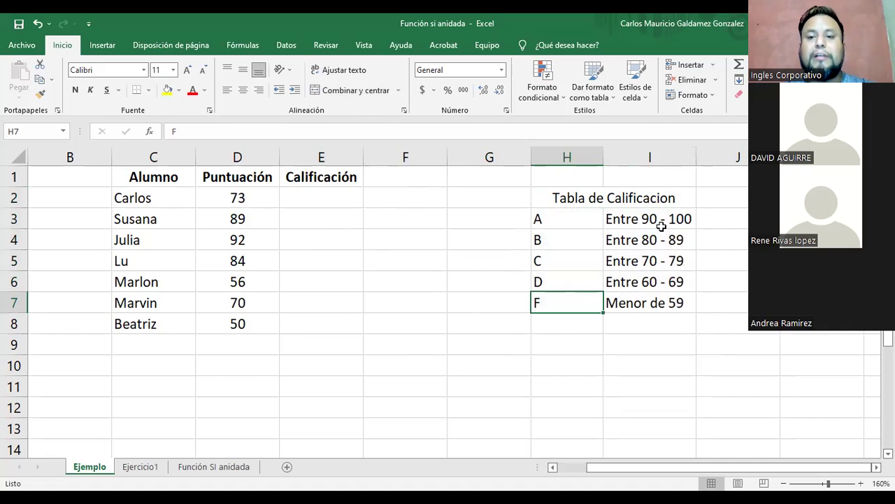
left_click_drag(575, 198, 595, 300)
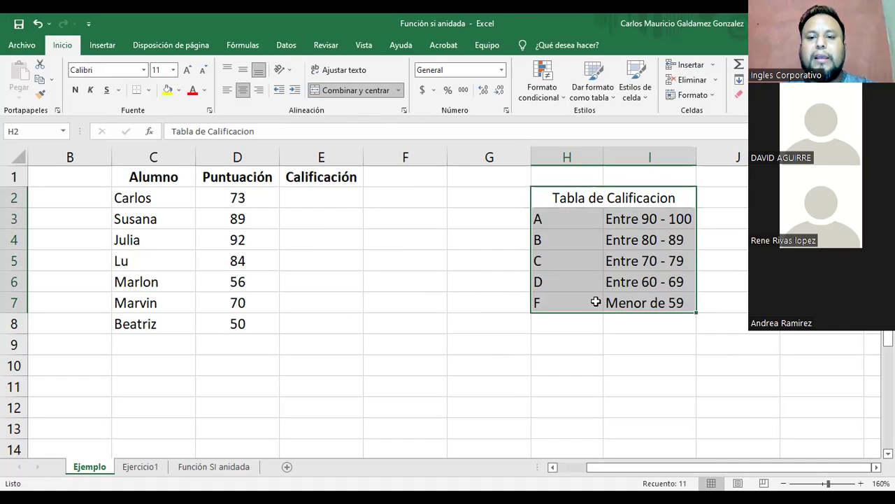
left_click(595, 301)
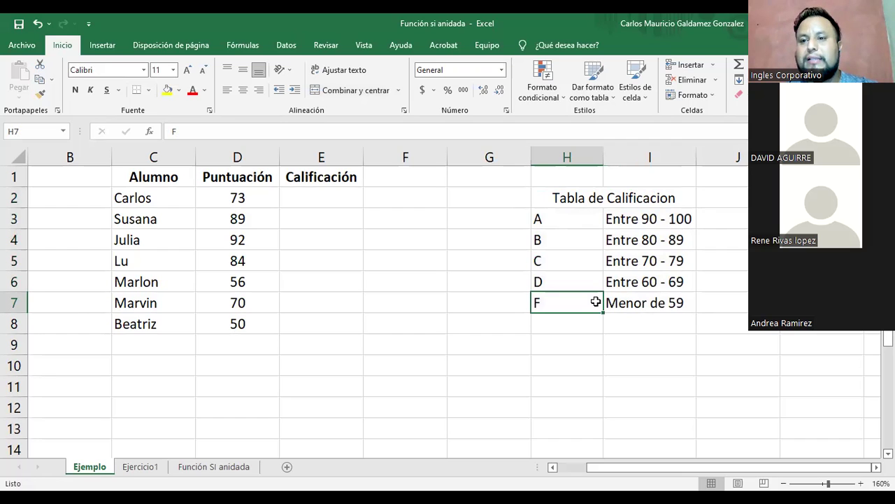
- Start an SI formula in E2 with the logical test D2>90
left_click(301, 201)
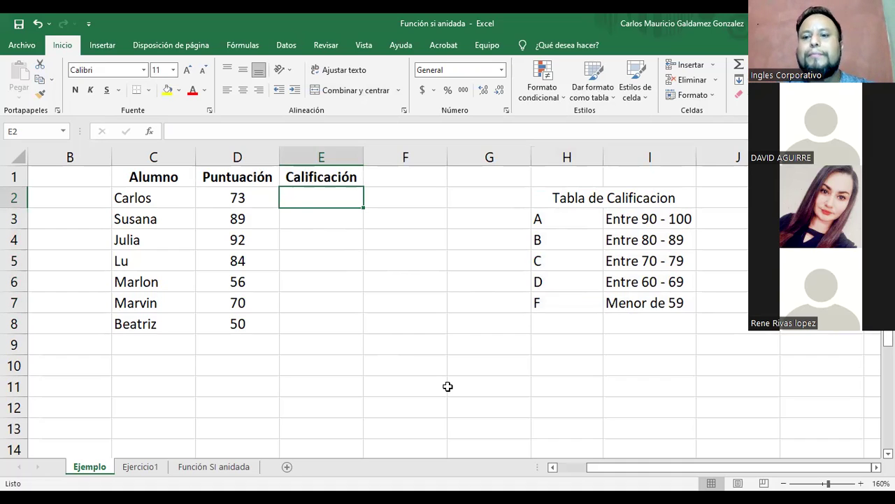
type("=")
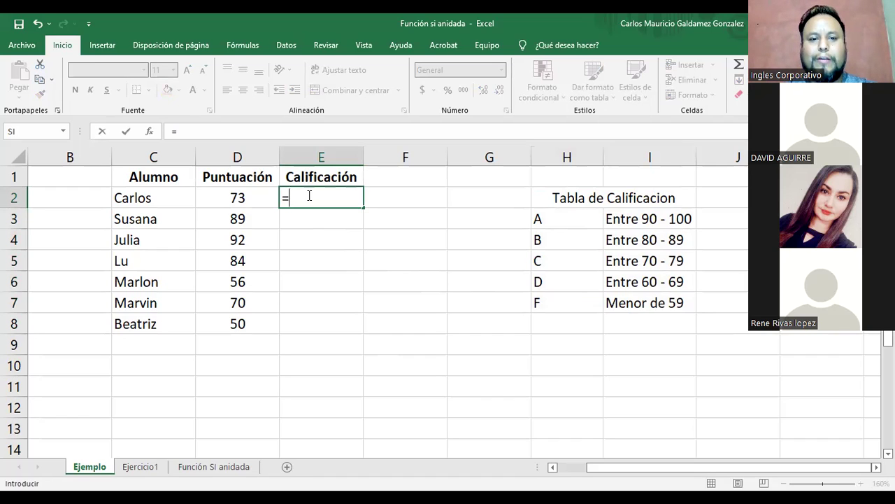
type("si")
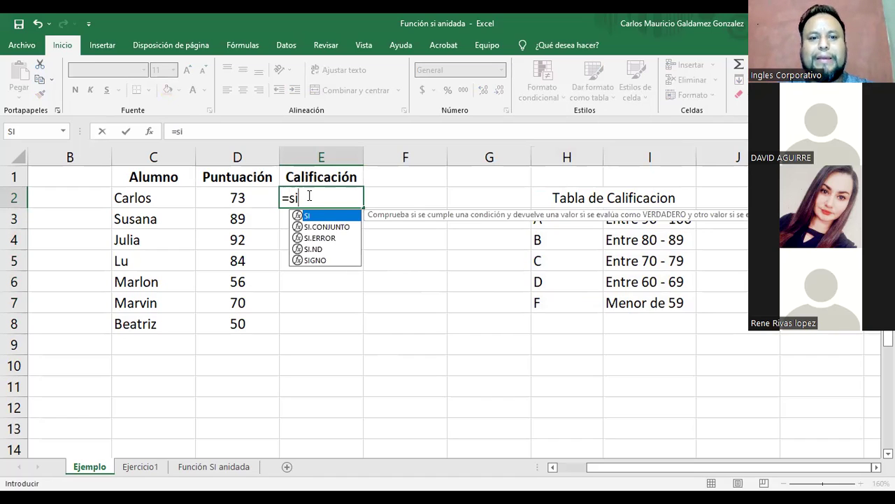
type("(")
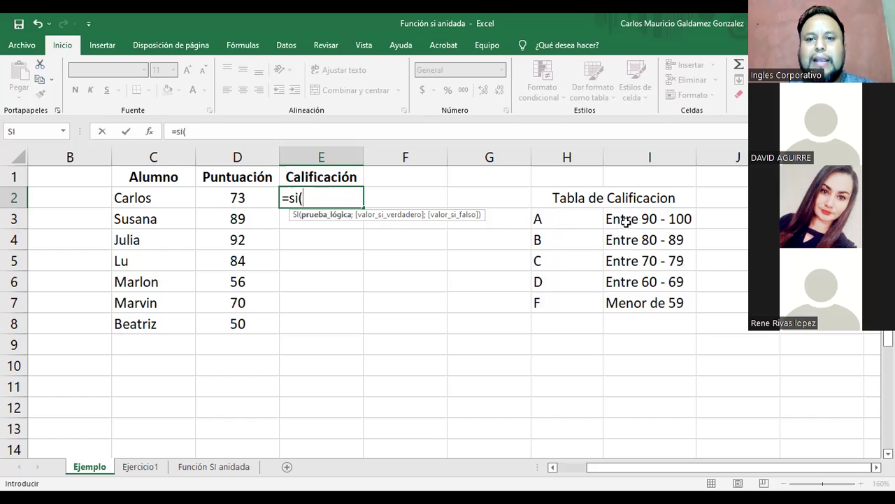
left_click(238, 198)
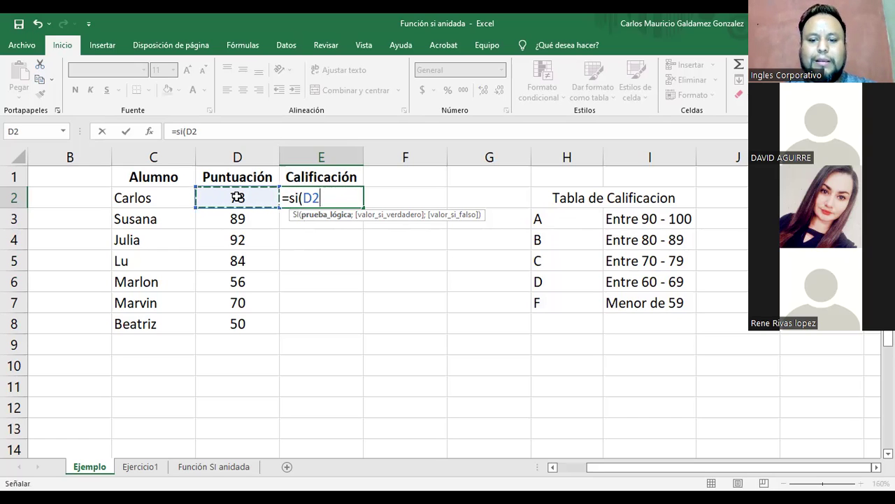
type(">")
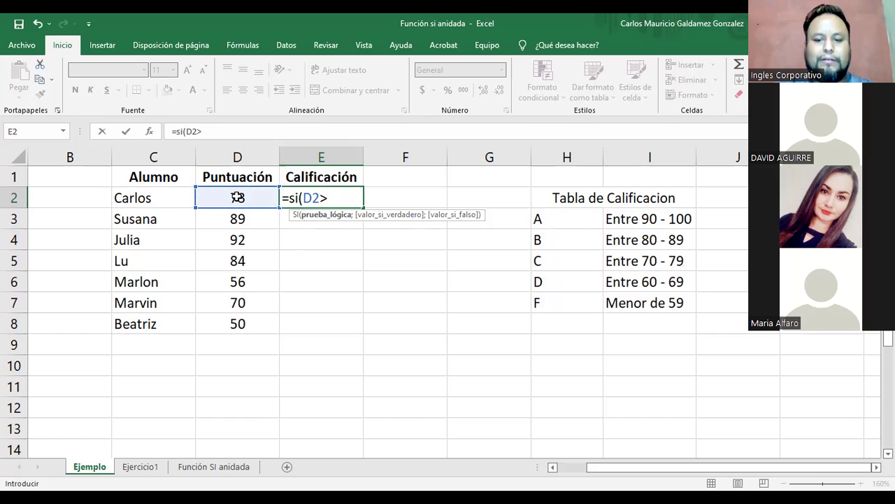
type("89")
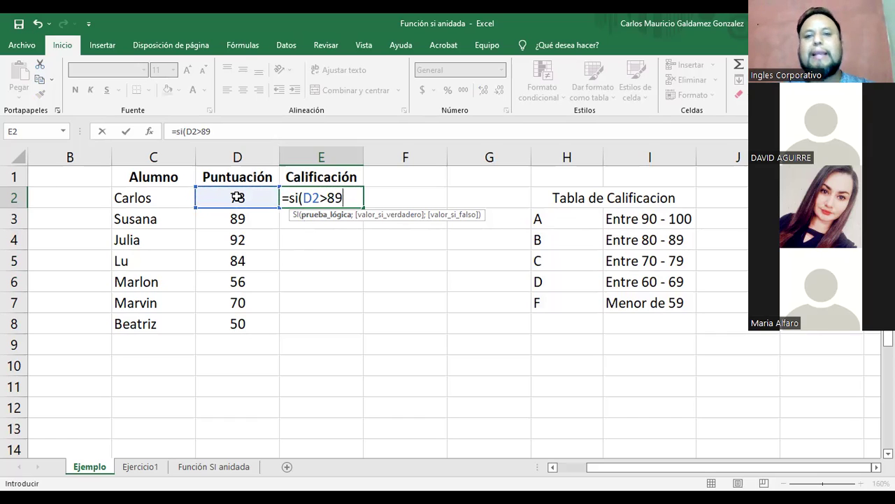
key("BackSpace")
key("BackSpace")
type("90")
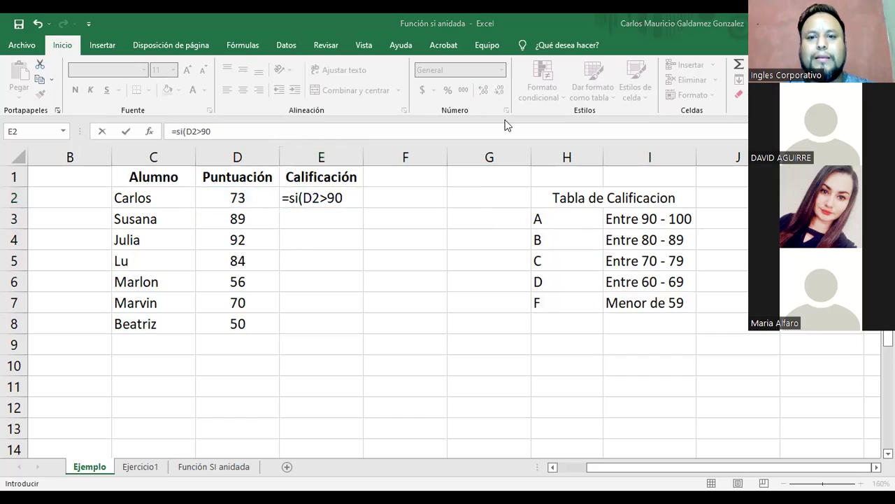
- Change the comparison in E2's logical test to greater than or equal, giving D2>=90
left_click(346, 199)
double_click(328, 201)
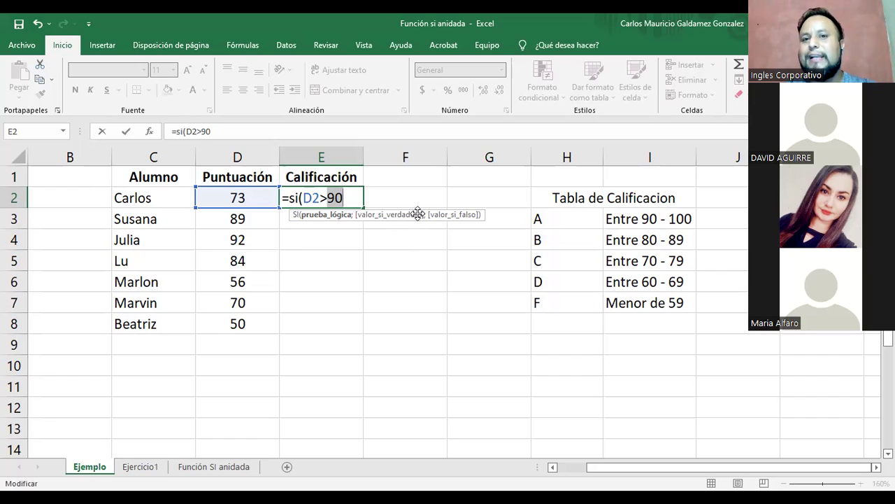
key("Left")
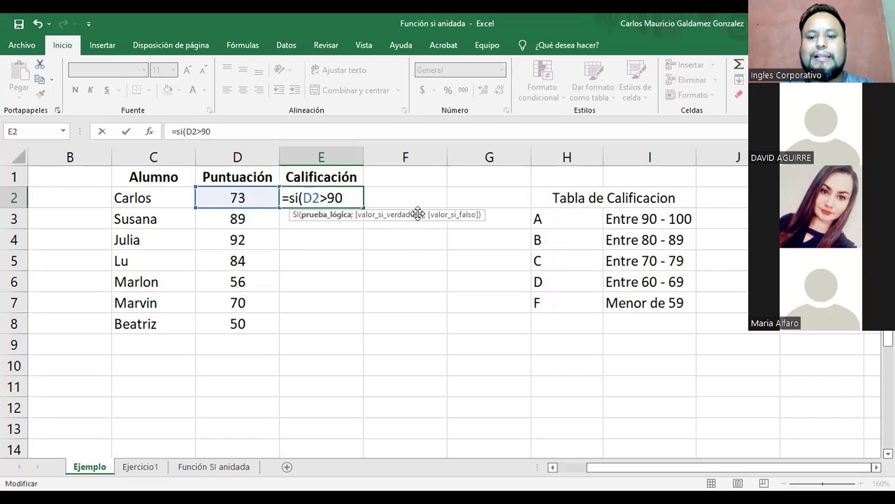
type("=")
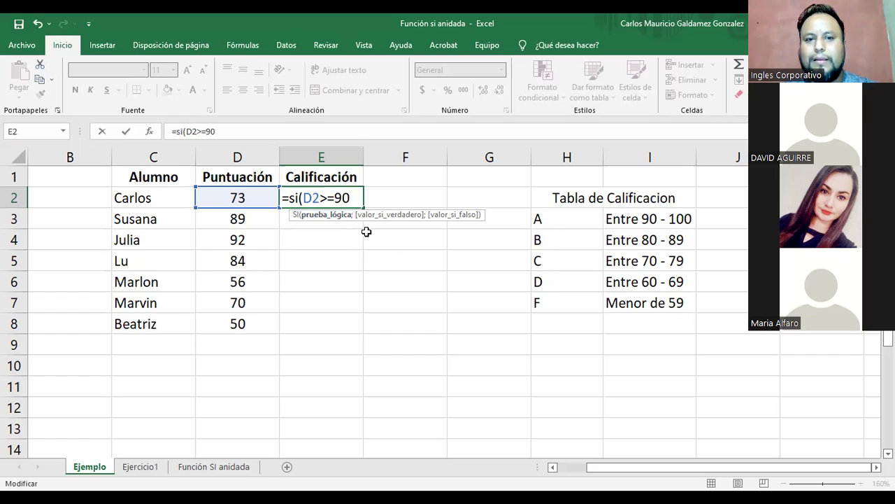
- Add "A" as the value if true in E2's SI formula and continue to its value-if-false argument
type(";")
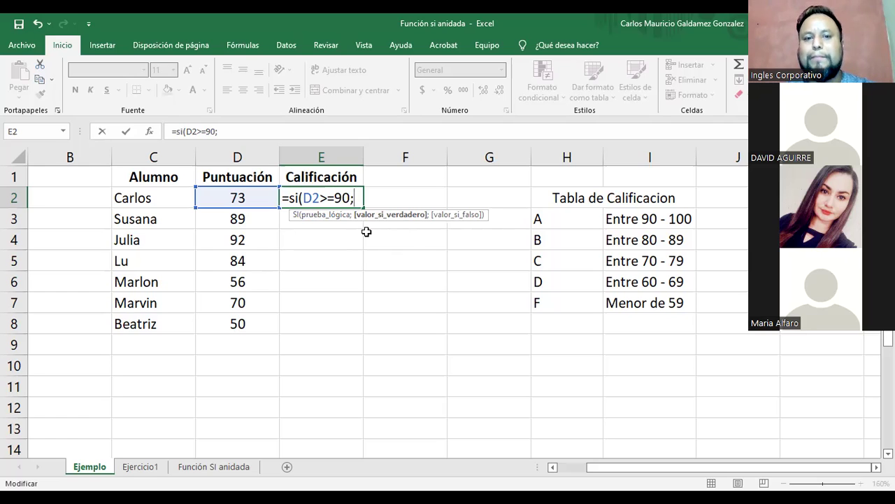
type("\"")
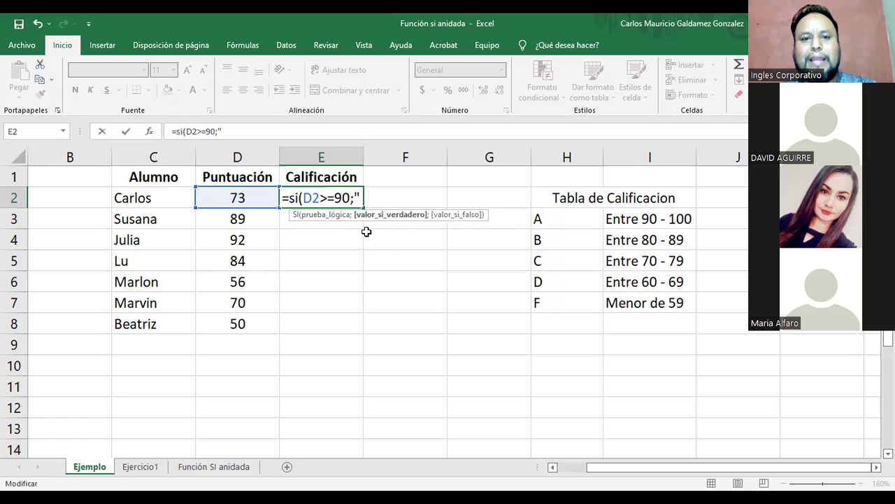
type("A\"")
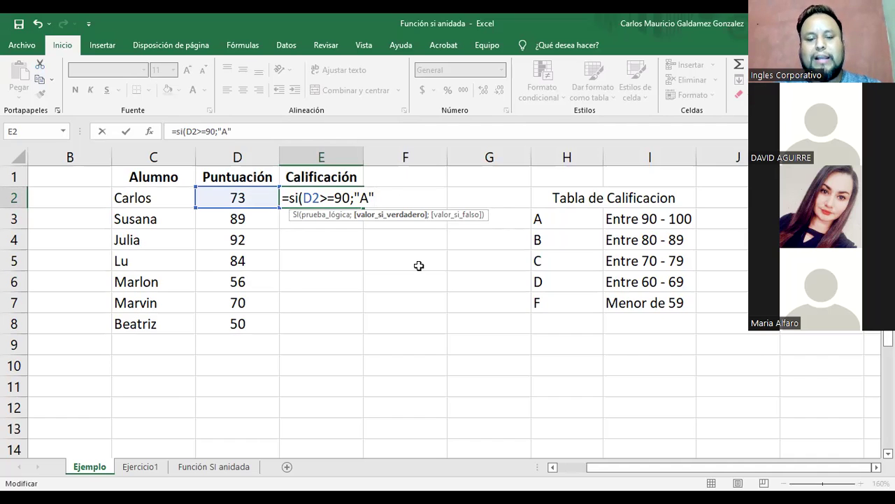
type(";")
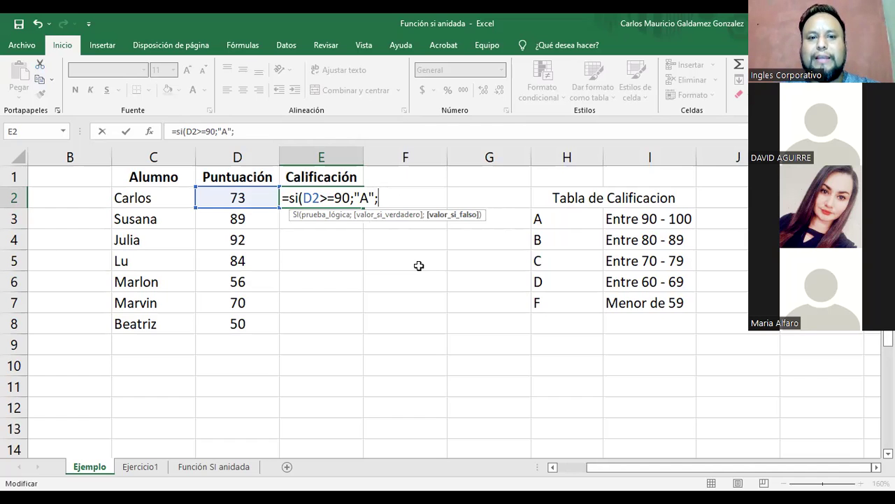
- Nest a second SI as the value if false in E2, testing D2>=80 and returning "B" when true
type("si")
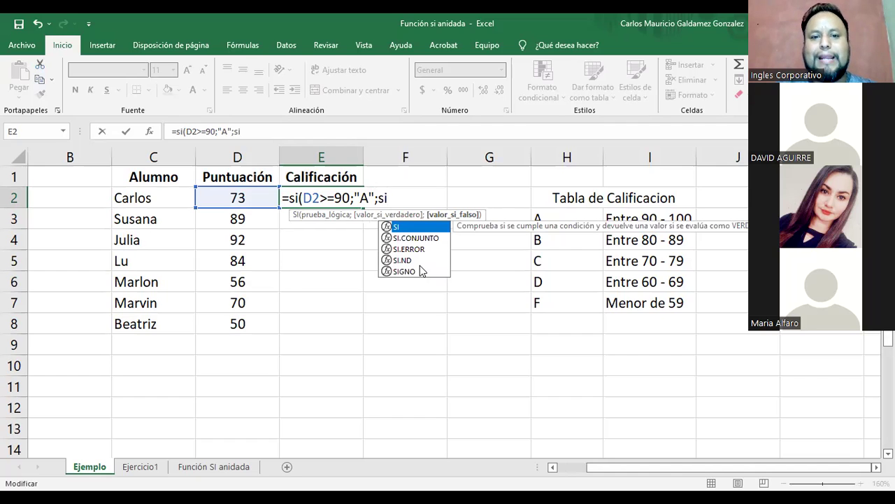
type("(")
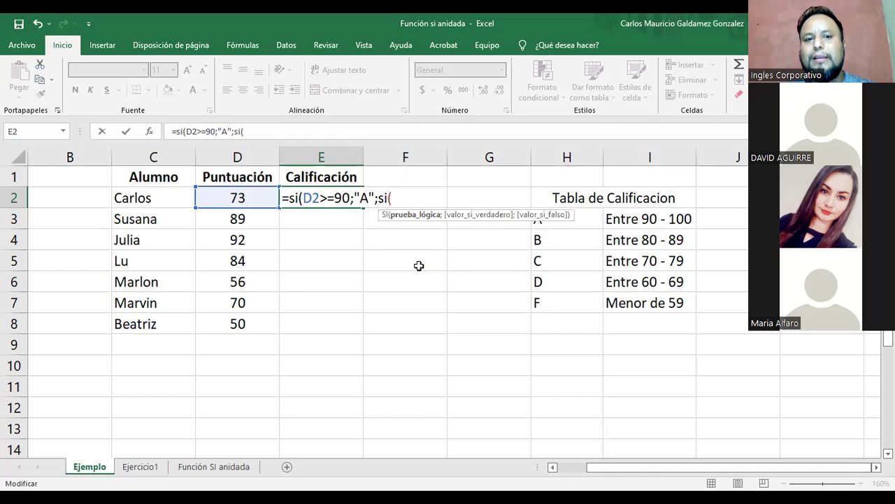
left_click(237, 197)
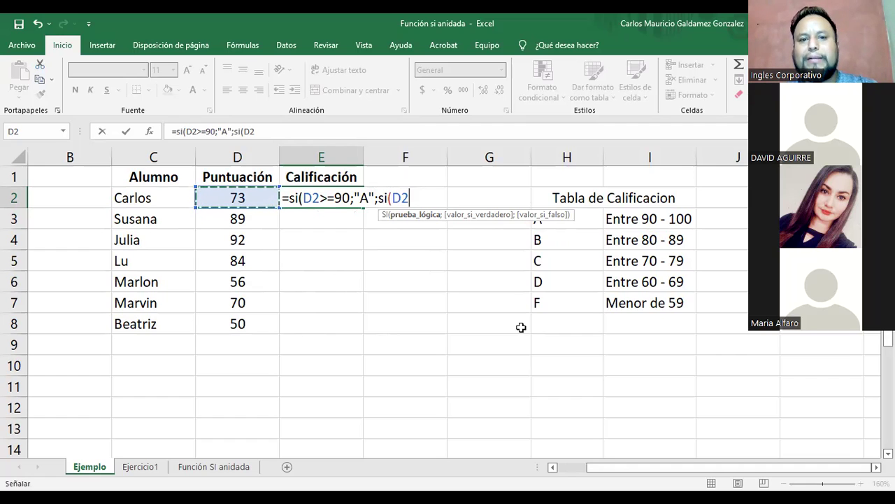
type(">=")
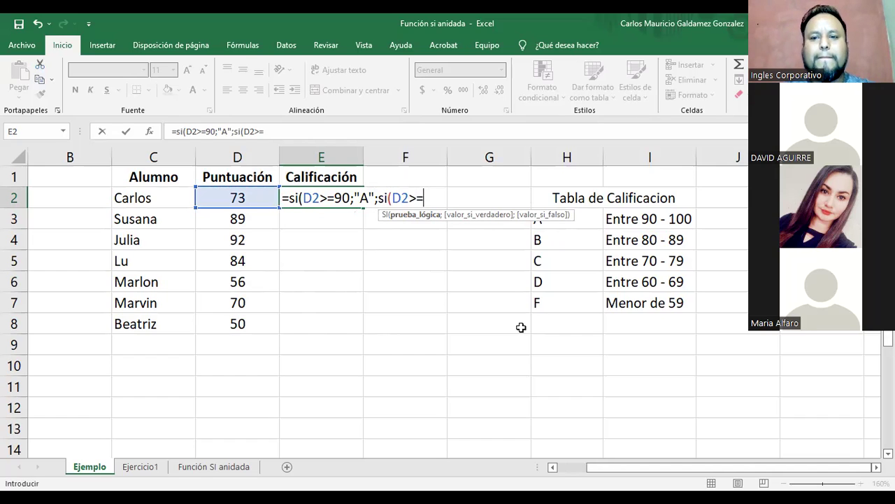
type("80")
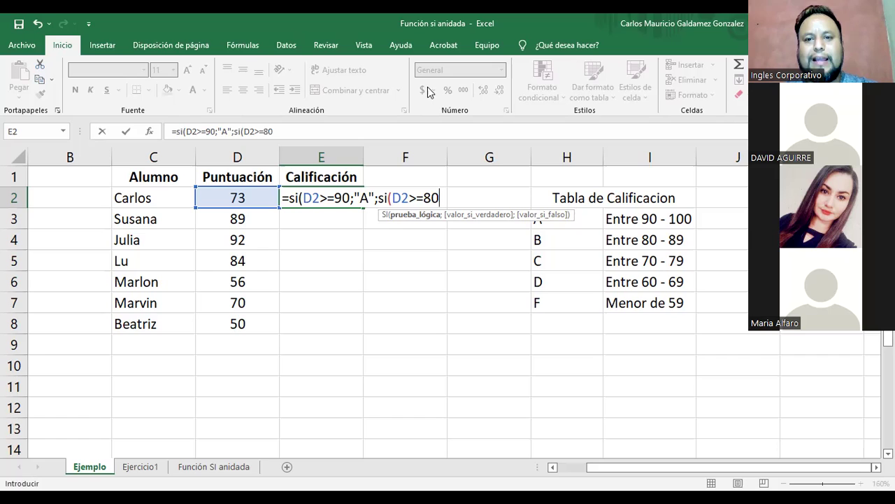
left_click(442, 198)
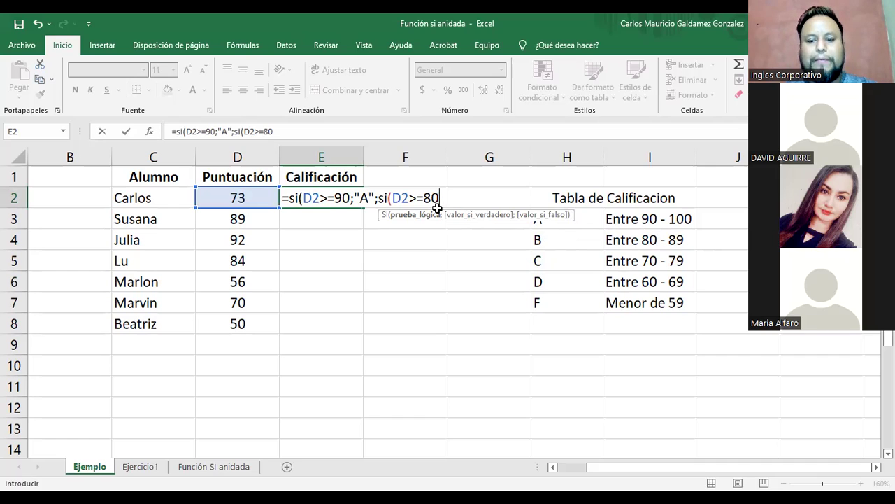
type(";")
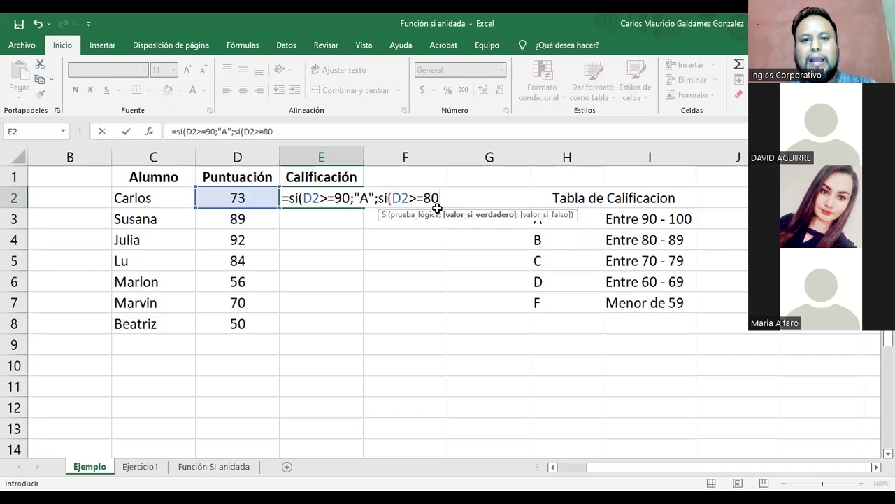
type("\"B\"")
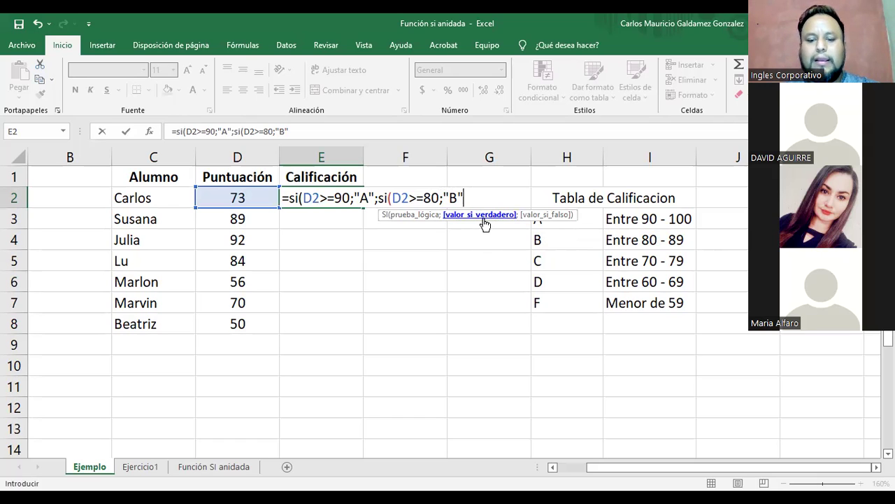
type(";")
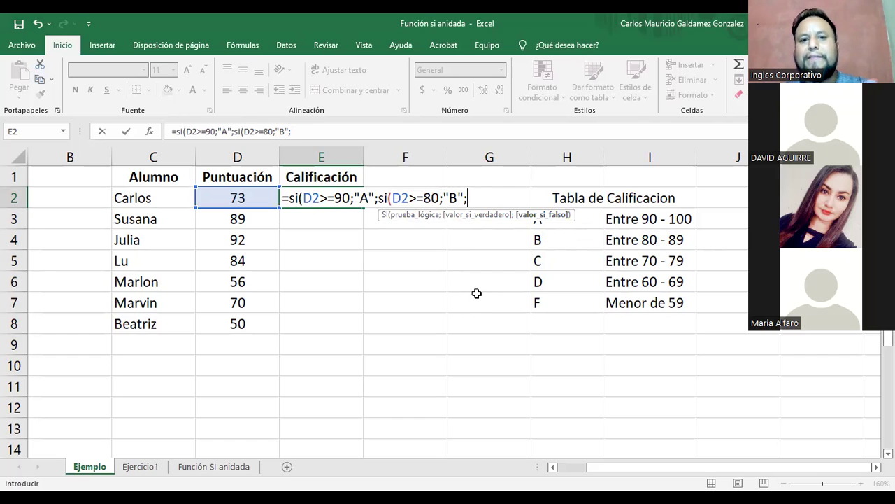
- Nest a third SI in the E2 formula's value-if-false argument, testing D2>=70 and returning "C" when true
type("si(")
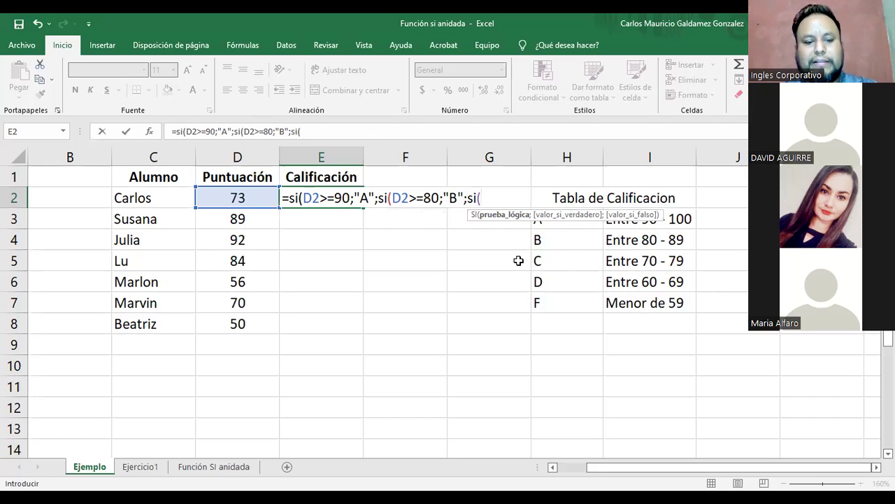
key("Left")
type(">")
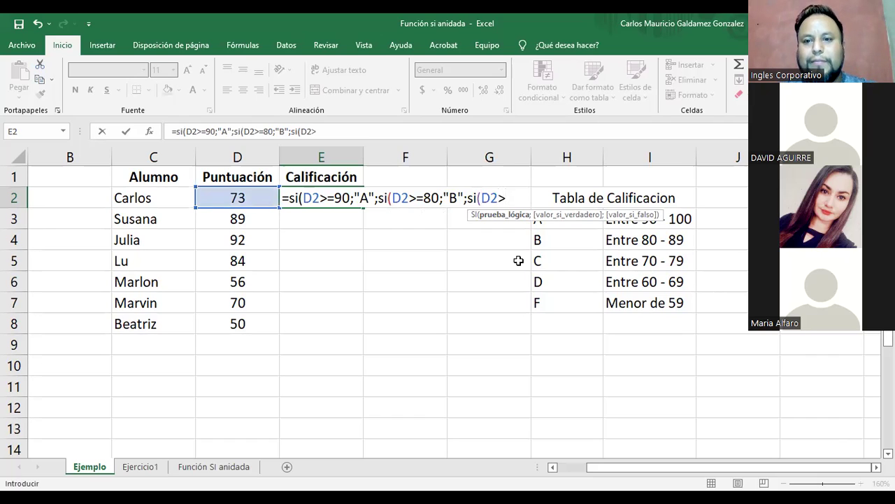
type("70")
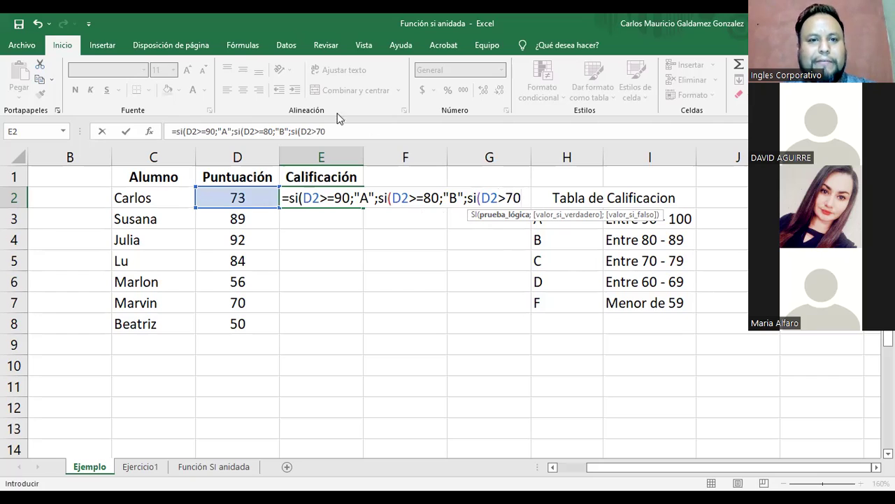
left_click(317, 131)
type("=")
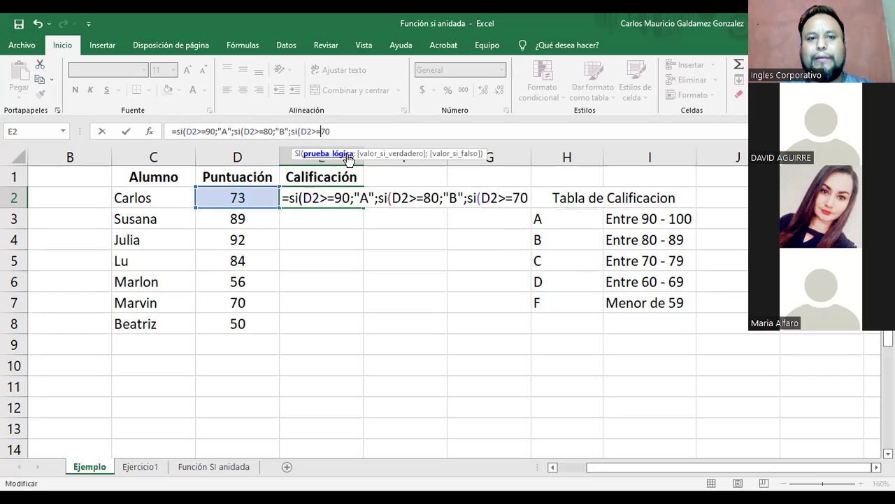
key("End")
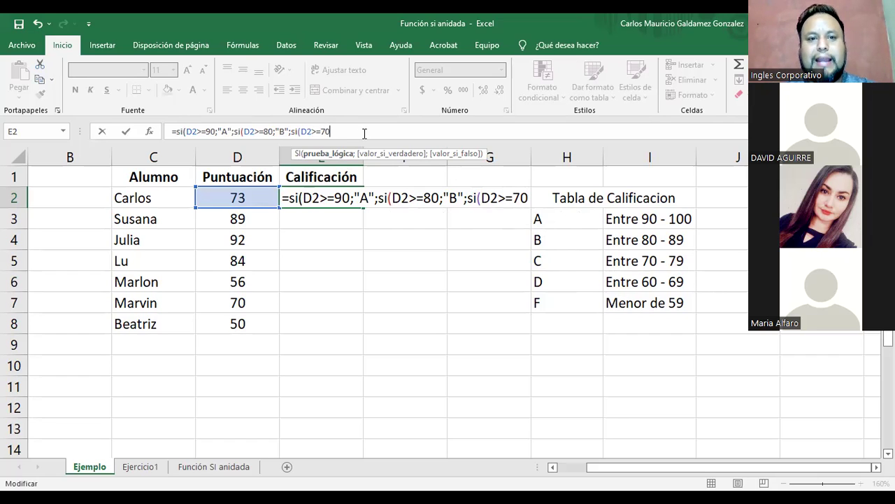
type(";\"C")
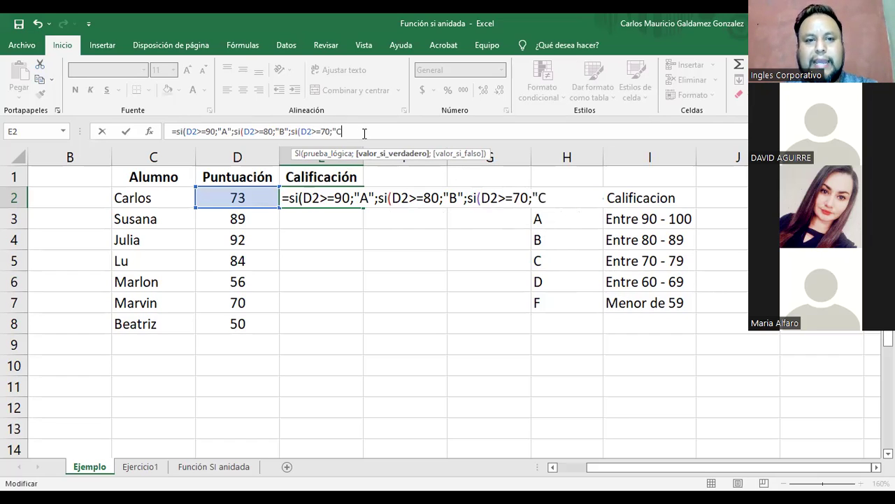
type("\"")
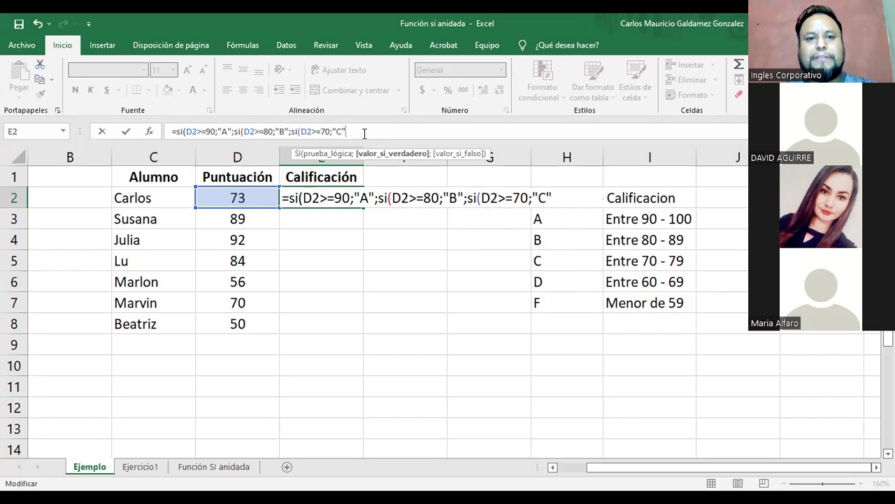
type(";")
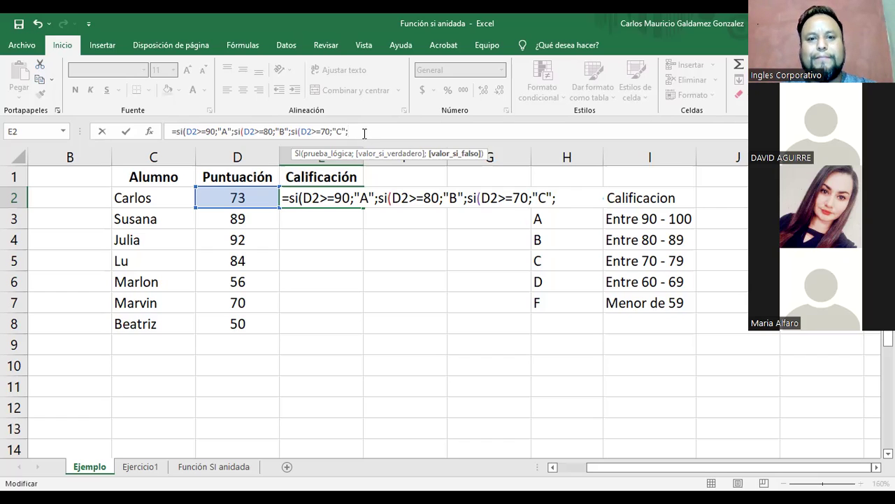
- Nest a fourth SI in the E2 formula, testing D2>=60 and returning "D" when true or "F" when false
type("si(")
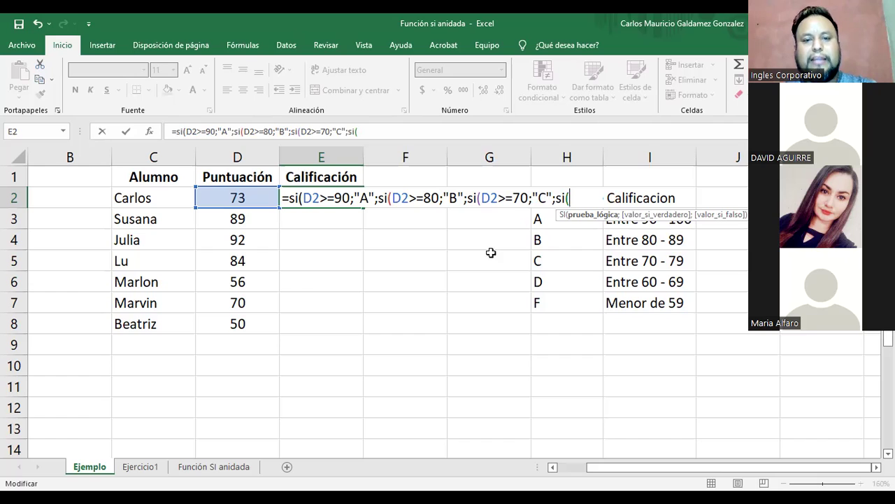
key("Left")
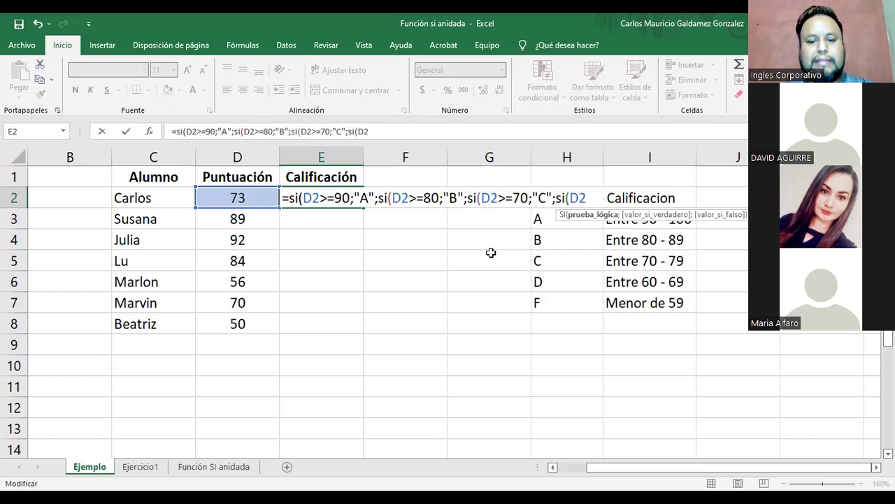
type(">")
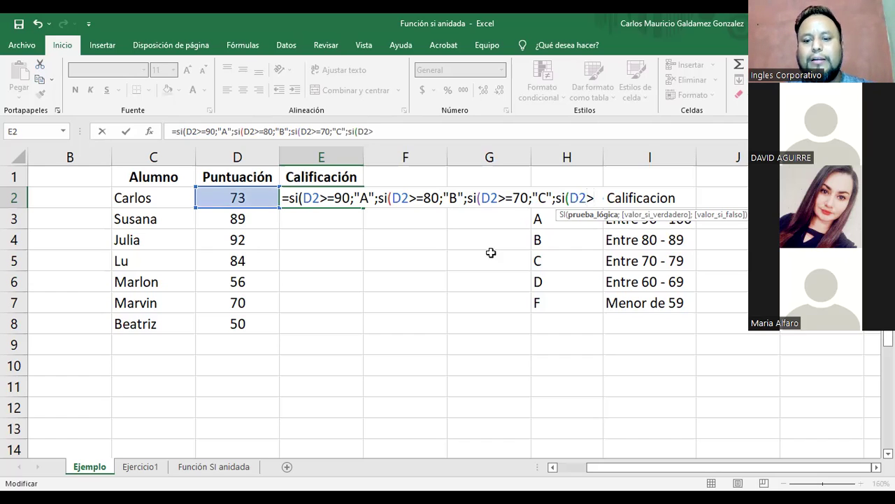
type("=60")
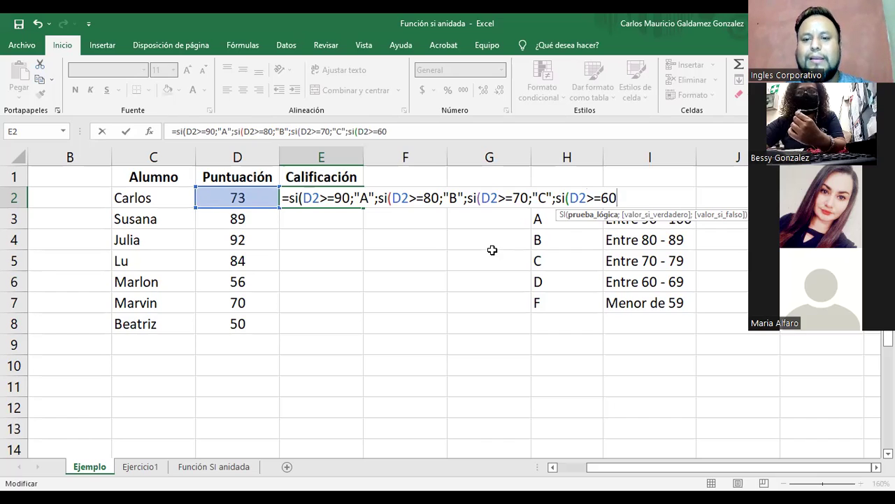
type(";\"D")
type("\"D")
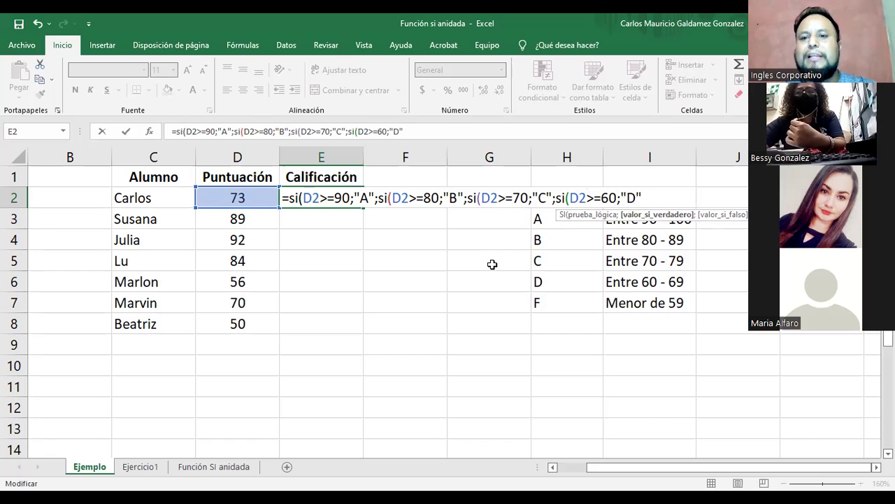
type(";")
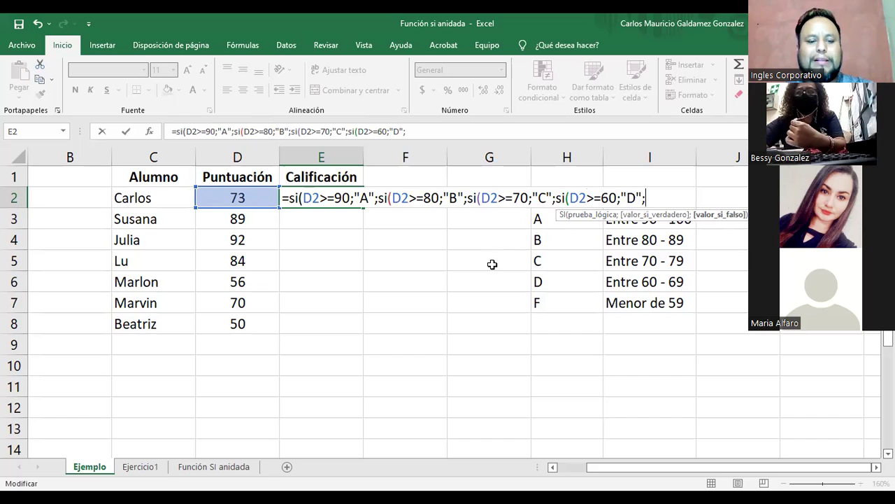
type("\"F\"")
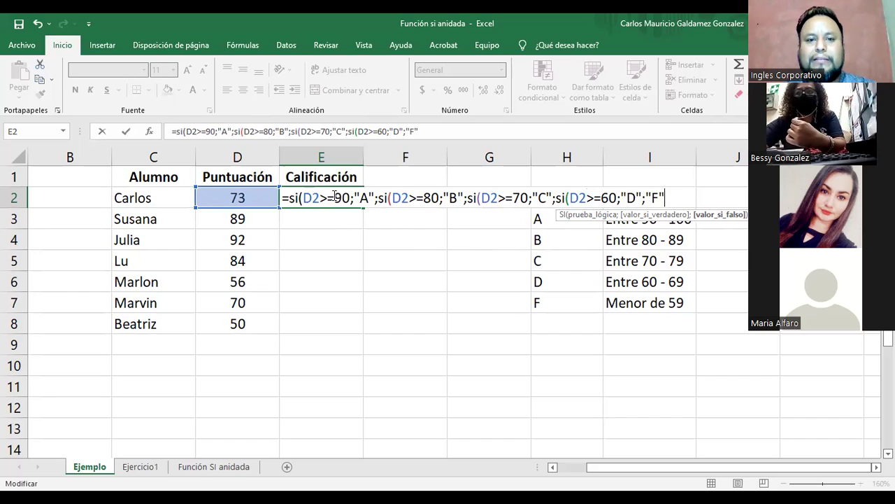
- Review each score threshold and its matching letter grade in E2's nested SI formula
double_click(363, 198)
double_click(430, 198)
left_click(433, 199)
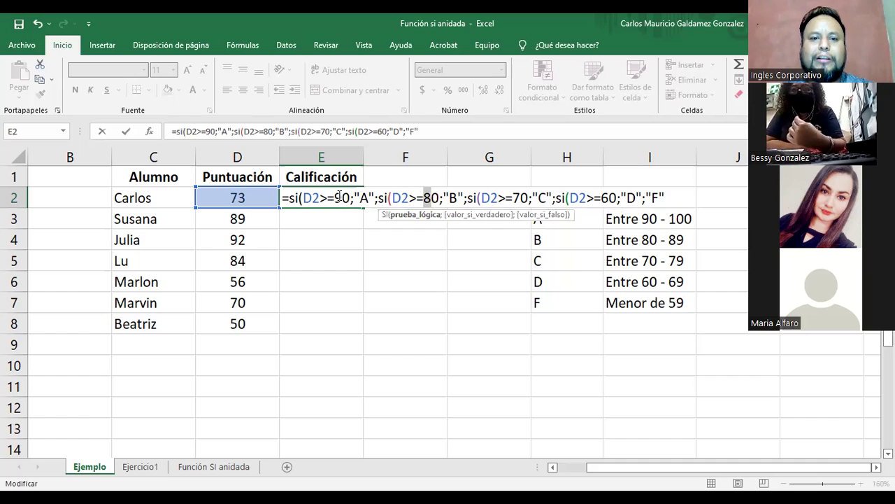
left_click(449, 198)
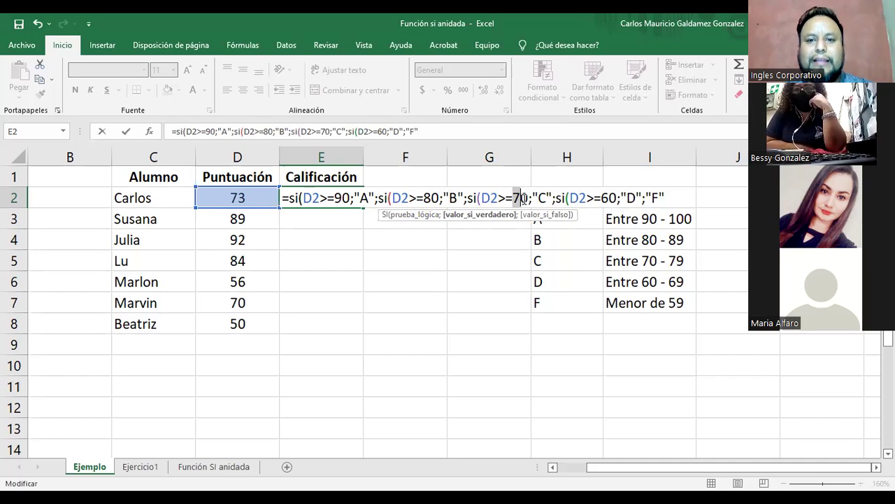
left_click(523, 198)
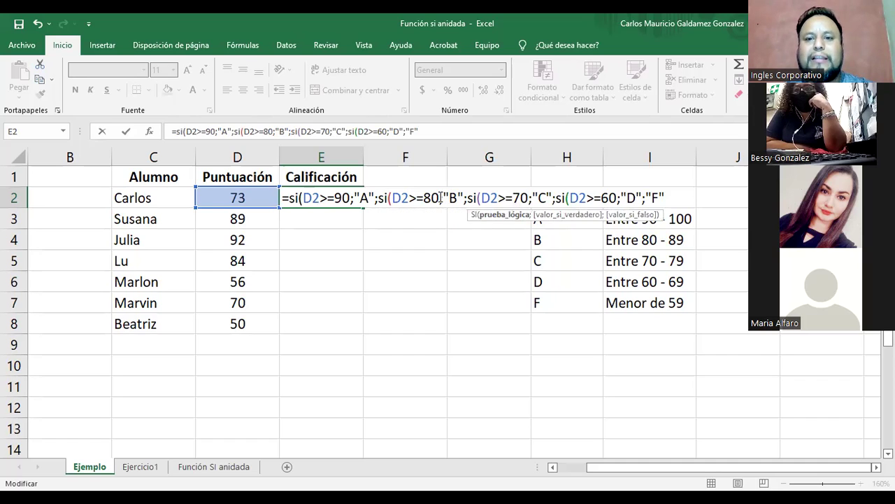
left_click(547, 197)
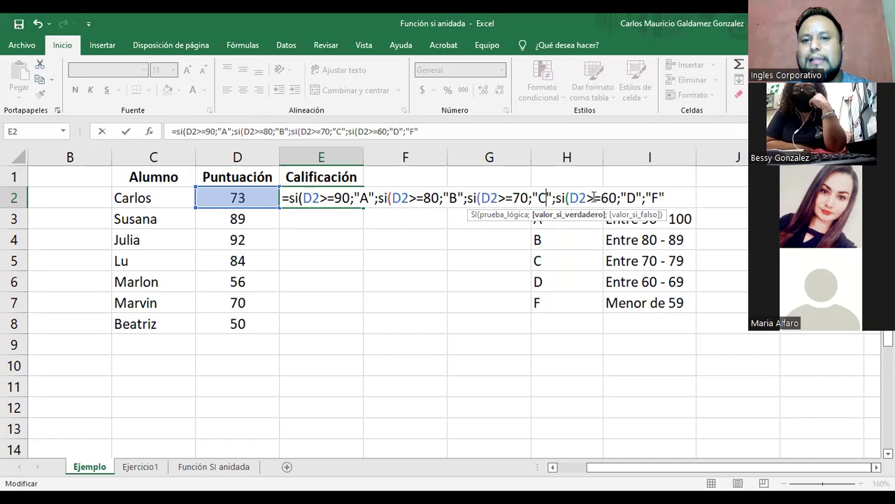
left_click(601, 198)
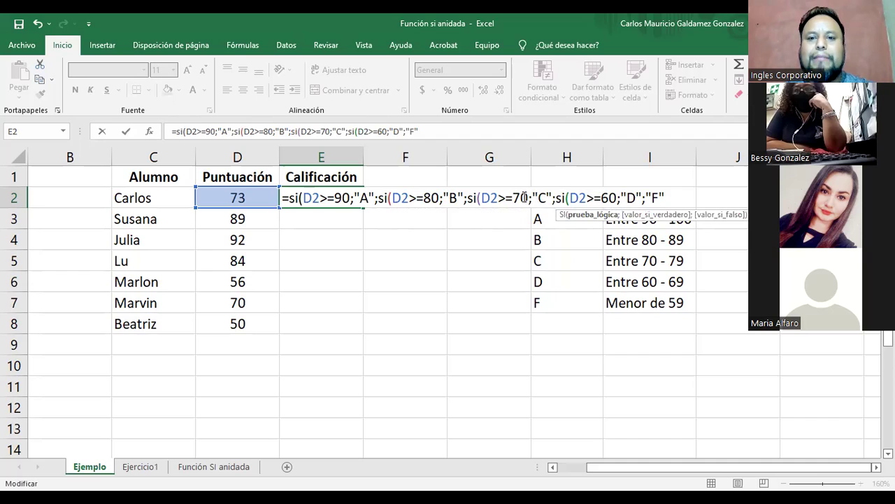
left_click(627, 198)
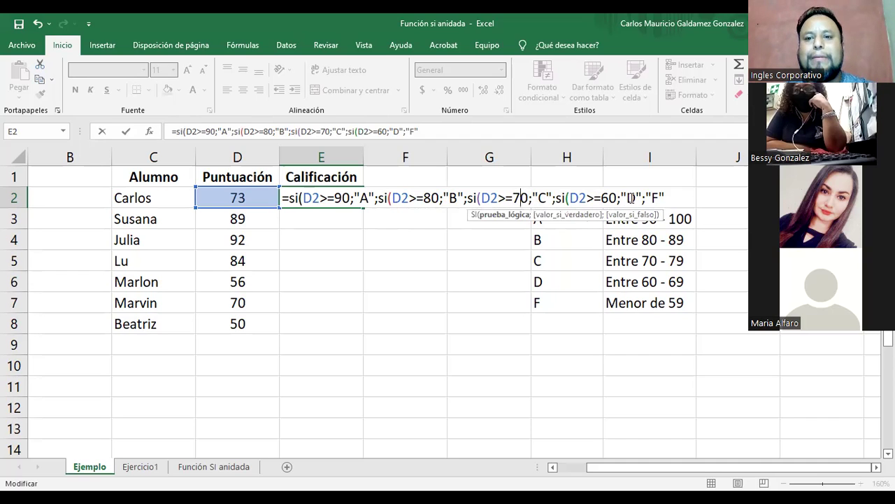
left_click(633, 198)
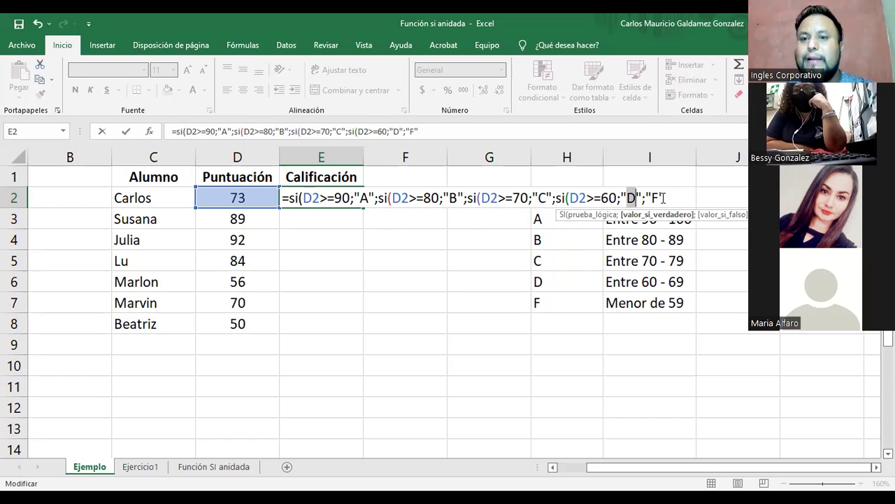
- Complete E2's nested SI formula with four closing parentheses after the "F" value and enter it
left_click(656, 199)
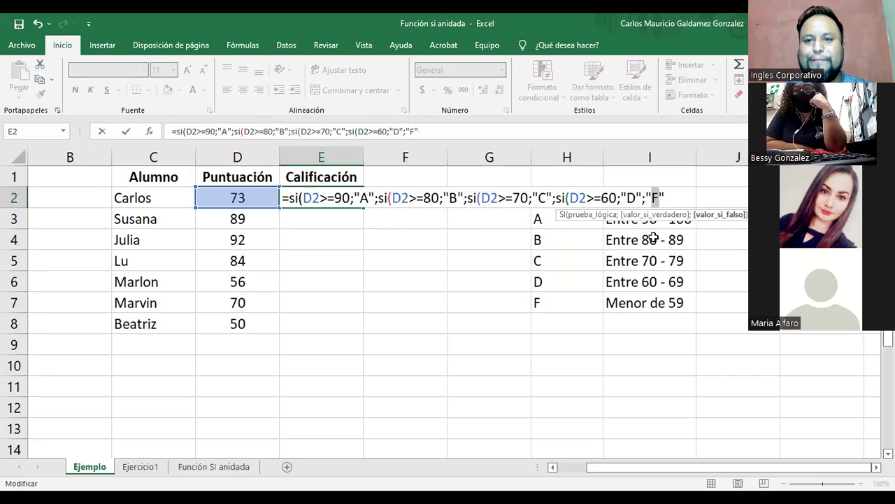
left_click(675, 197)
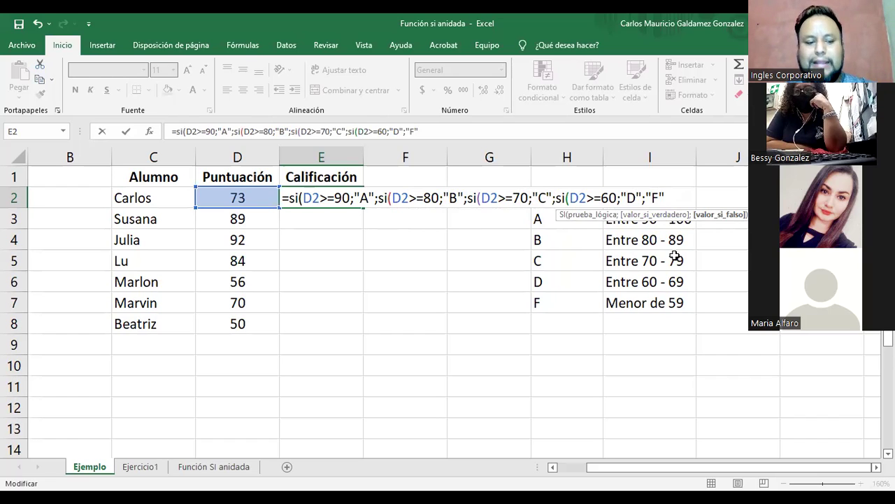
type(")")
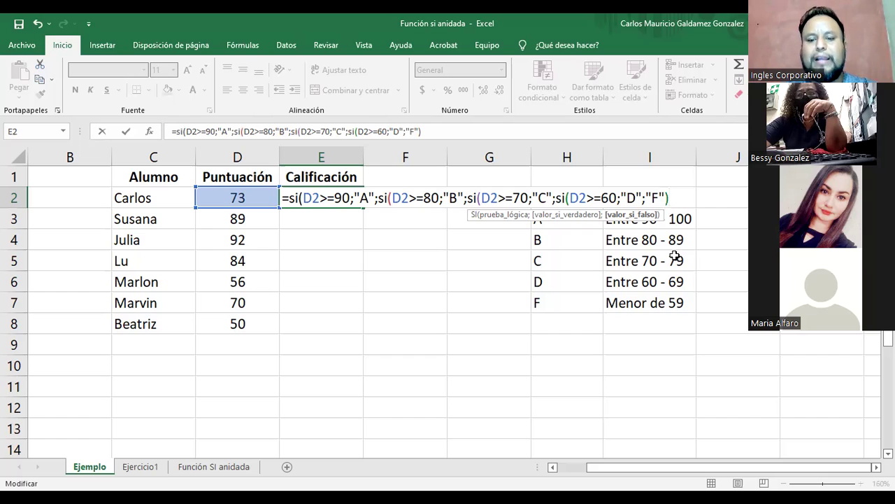
type(")))")
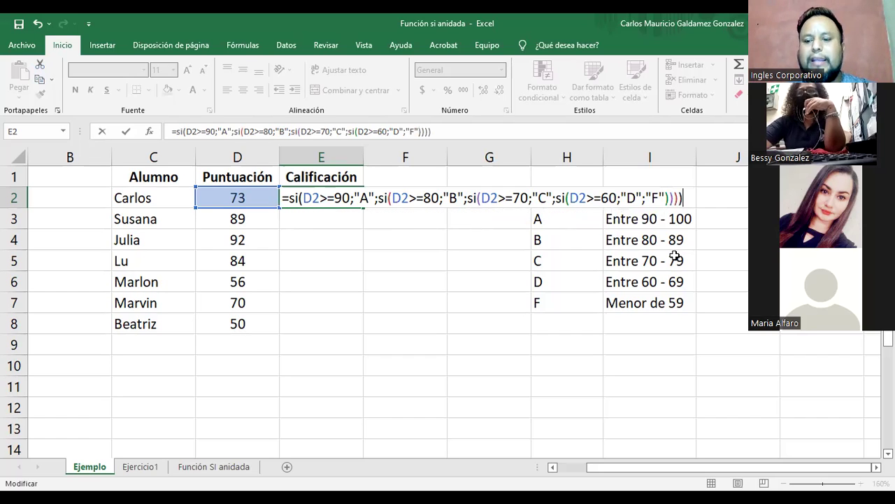
key("Return")
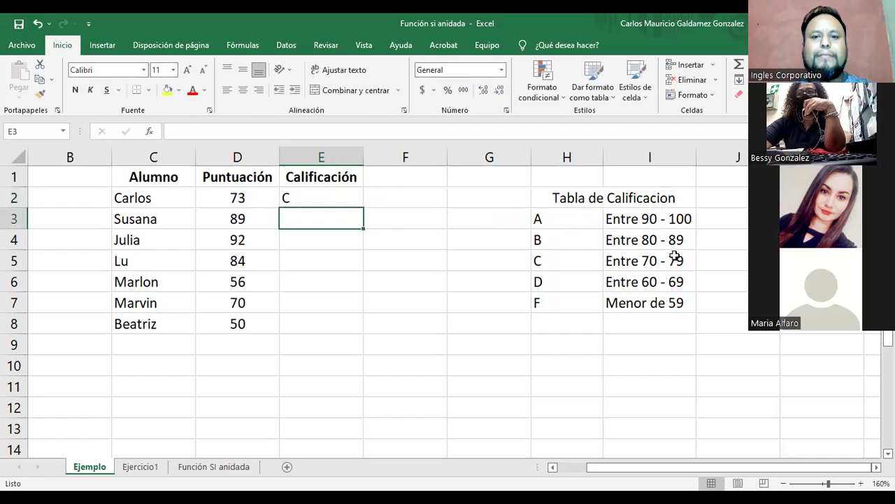
- Center the contents of the Calificación cells E2:E8 horizontally
left_click(318, 195)
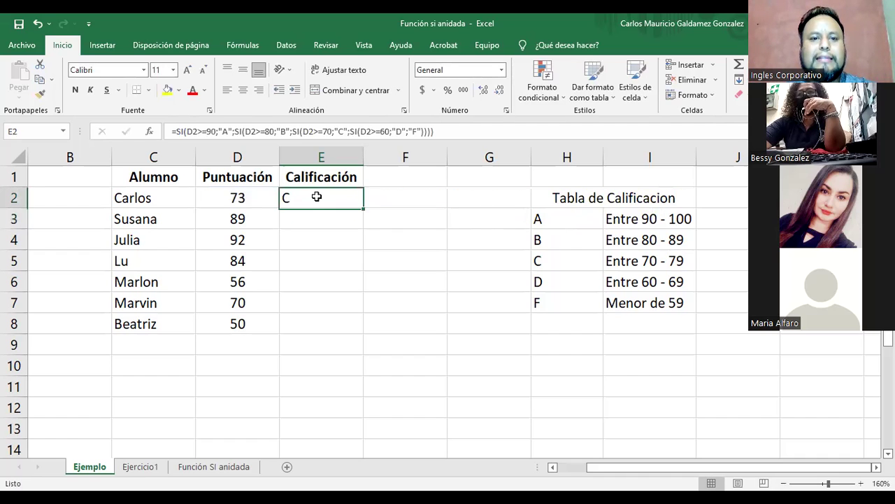
left_click_drag(312, 191, 309, 325)
left_click(242, 89)
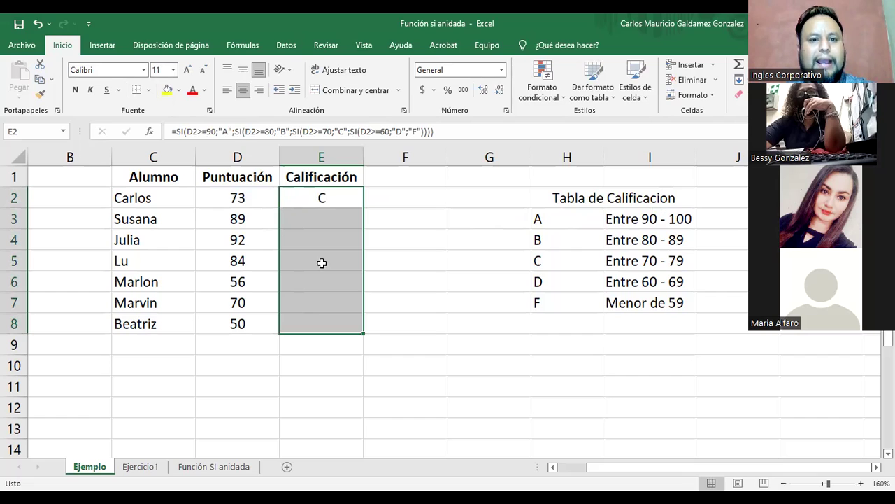
- Check the grade in E2 by comparing the score in D2 with the matching range in the grading table
left_click(239, 194)
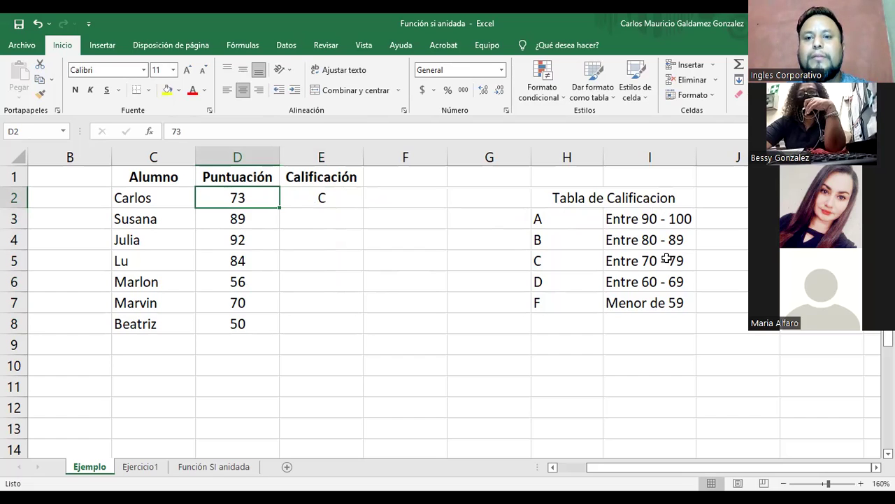
left_click(645, 261)
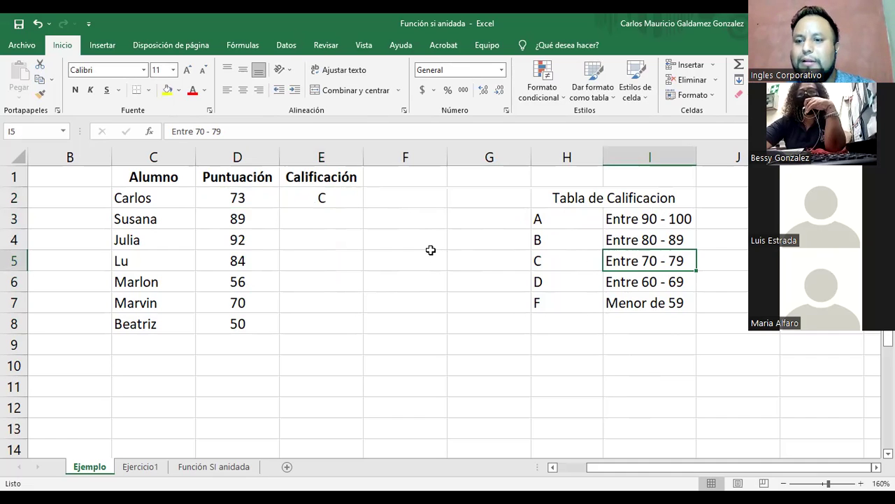
left_click(336, 200)
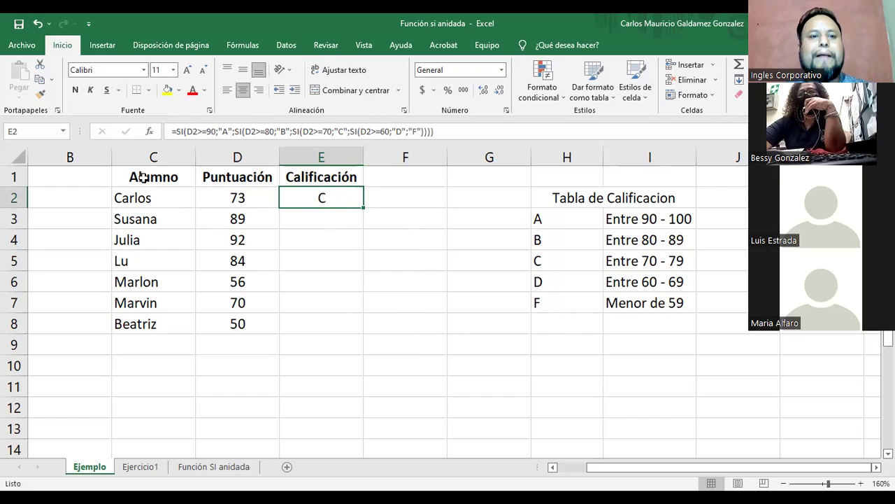
- Copy the full text of the nested SI formula from E2
left_click(176, 130)
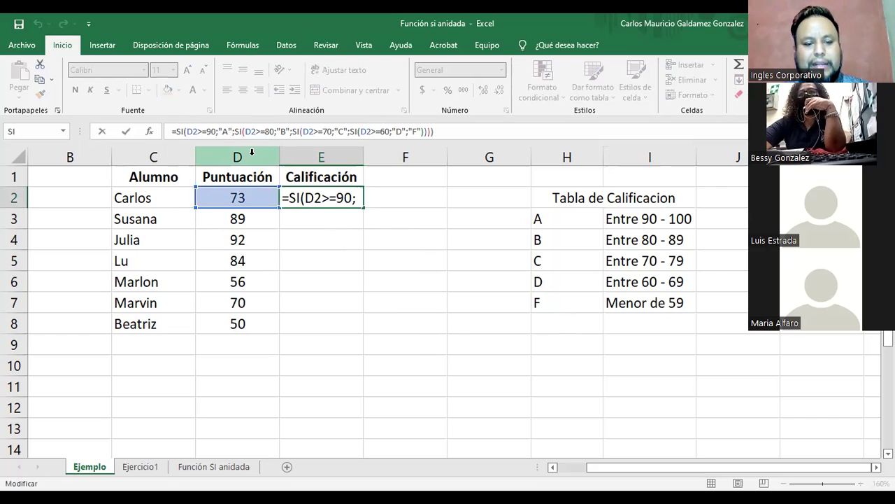
left_click_drag(172, 130, 444, 127)
key("ctrl+c")
type("=")
left_click(222, 378)
left_click(221, 363)
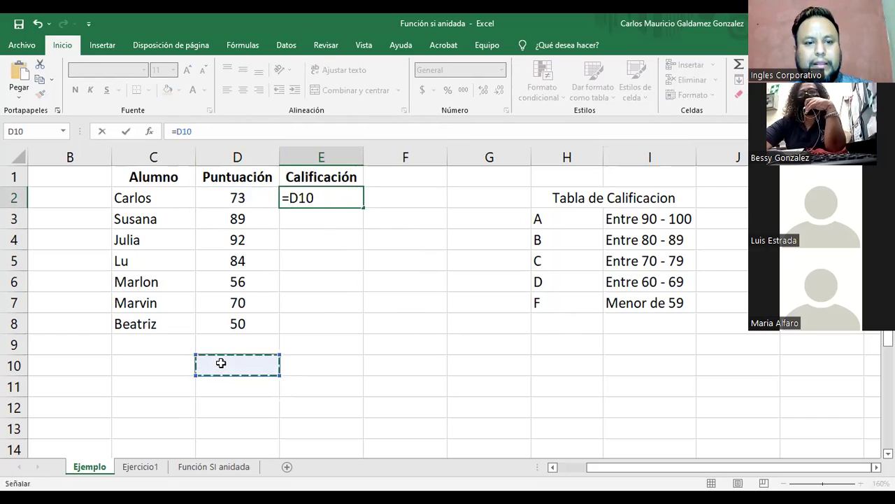
key("Escape")
- Paste the copied formula into D10 without its equals sign so that it is stored as plain text
left_click(220, 361)
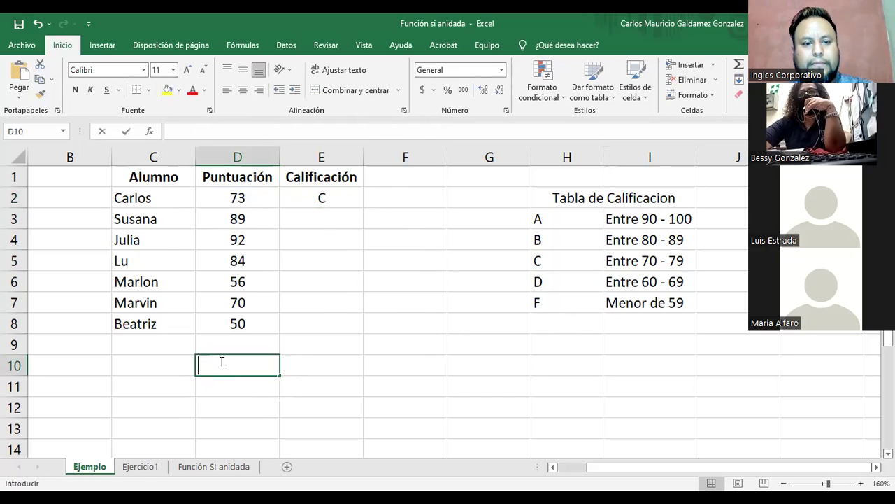
key("ctrl+v")
left_click(202, 368)
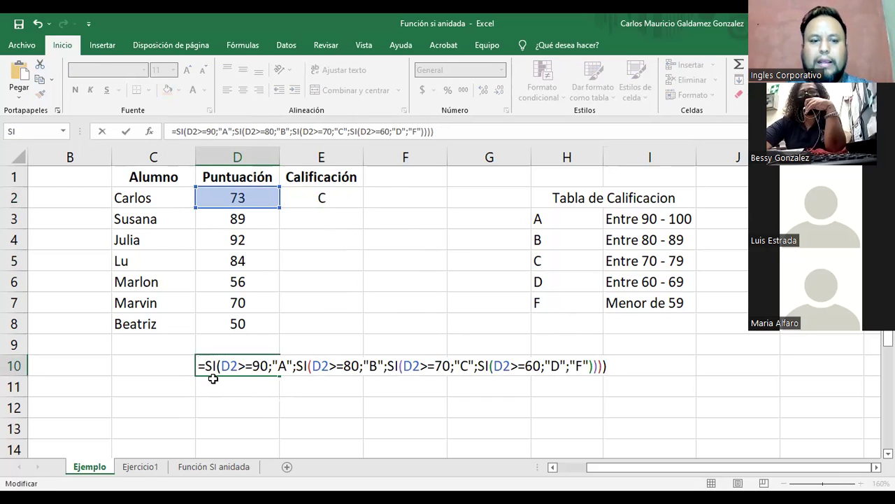
key("BackSpace")
key("Return")
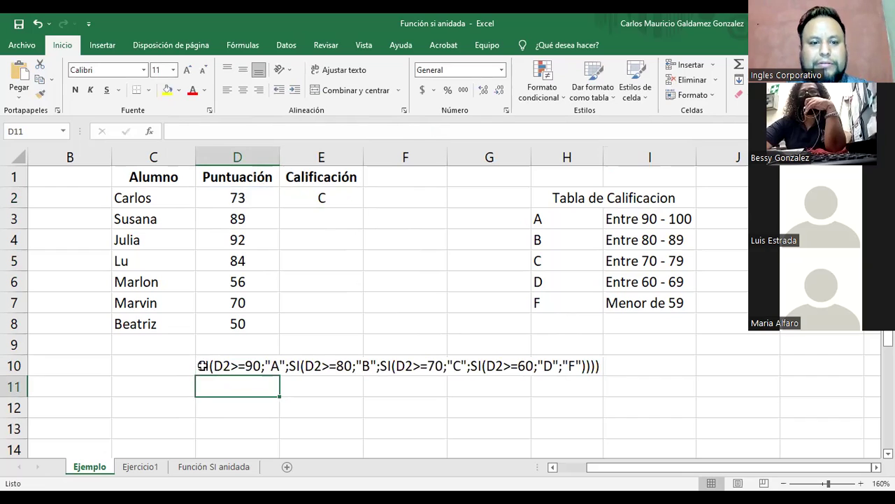
- Move the formula text from D10 to C10 and enlarge its font to 14 points
left_click(202, 366)
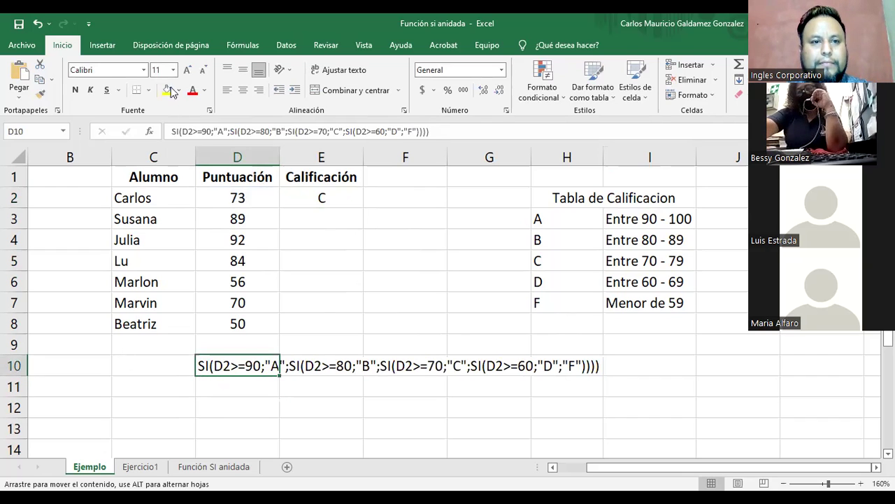
key("ctrl+z")
left_click(188, 72)
left_click(189, 74)
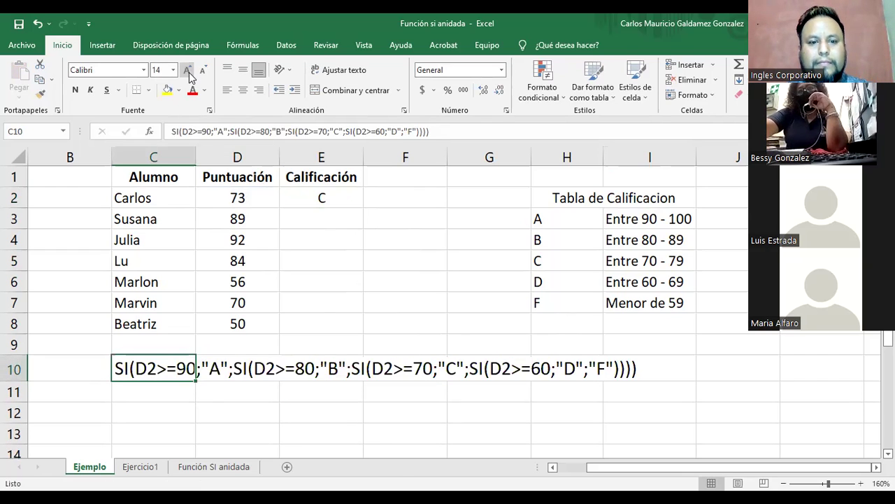
left_click(167, 389)
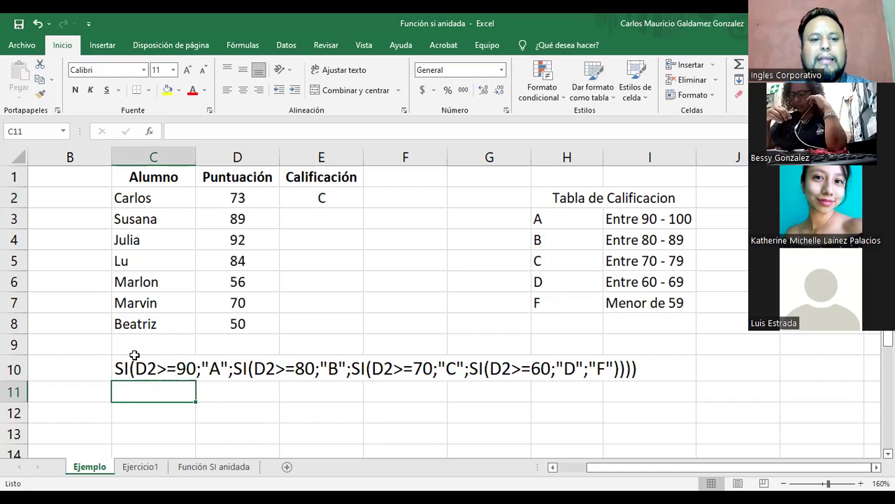
- Center the grade letters in H3:H7 of the grading table
left_click(223, 196)
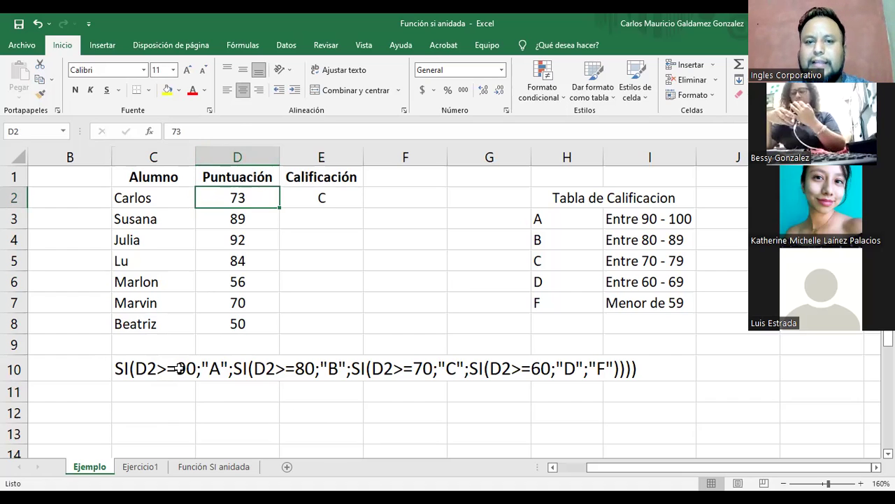
left_click_drag(568, 218, 570, 302)
left_click(242, 90)
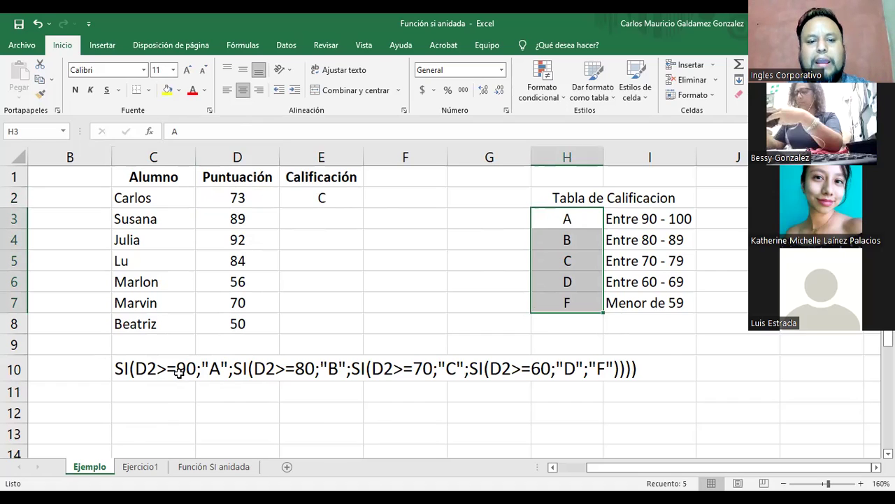
- Compare each nested SI condition in the row 10 formula text with the letters and ranges of the grading table
left_click(341, 373)
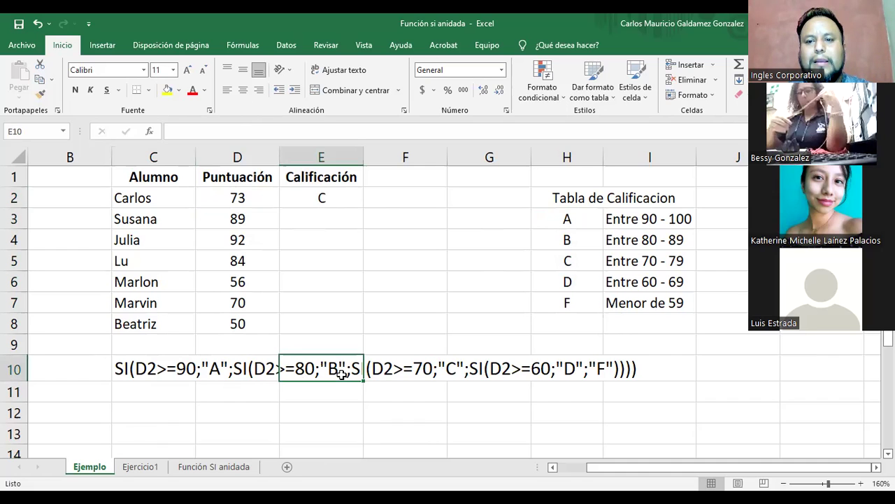
left_click(383, 375)
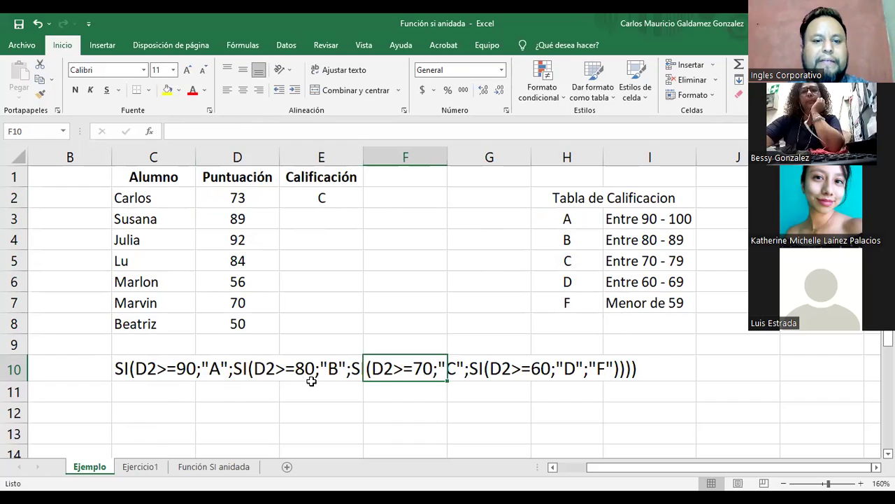
left_click(460, 371)
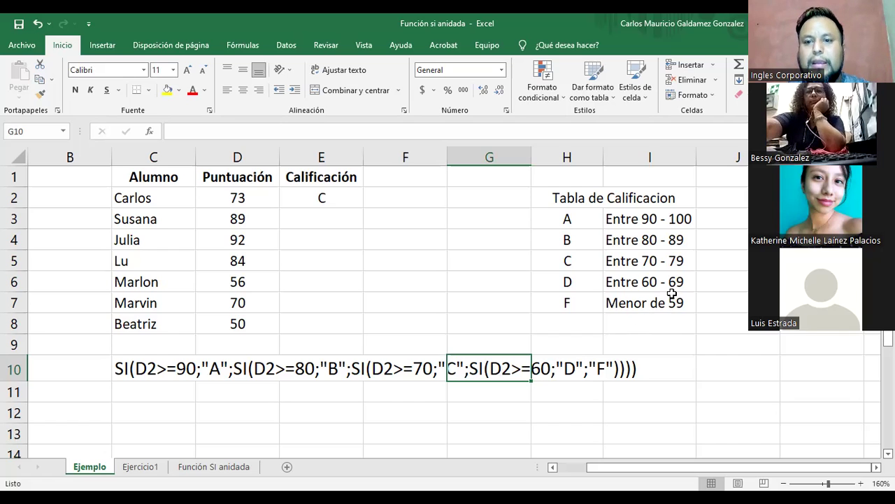
left_click(567, 281)
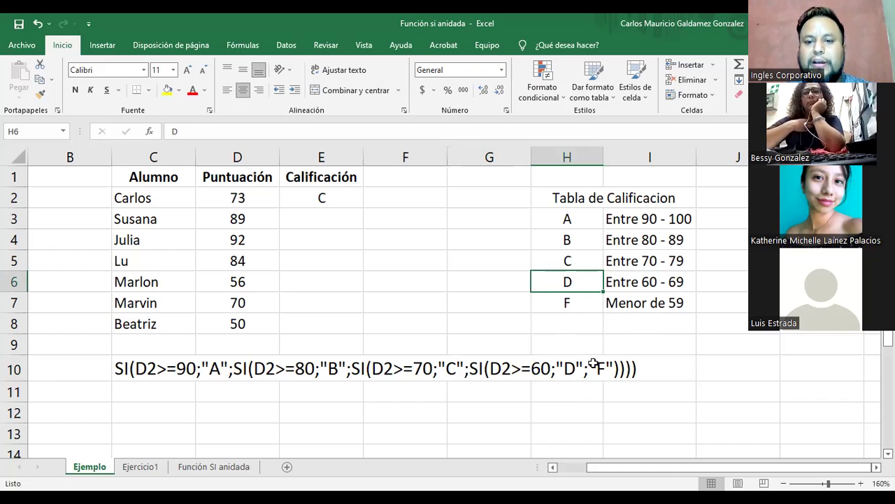
left_click(593, 363)
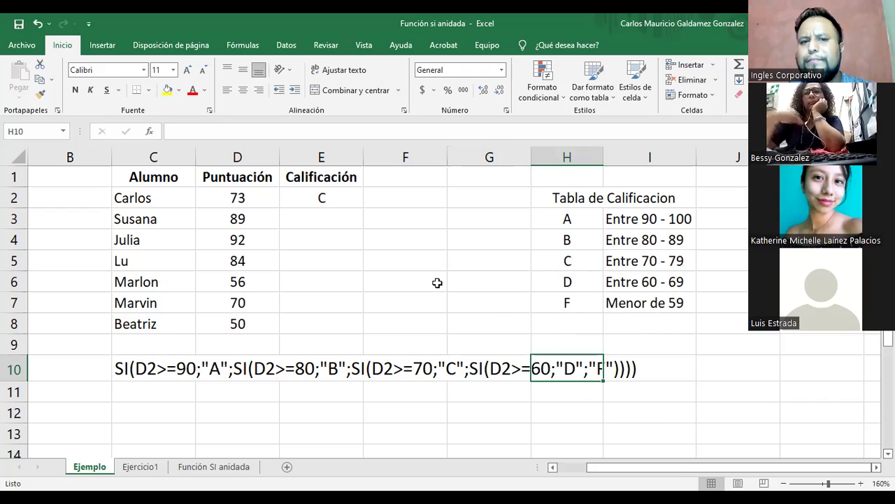
- Shift the formula text down one row, from C10 to C11
left_click(389, 242)
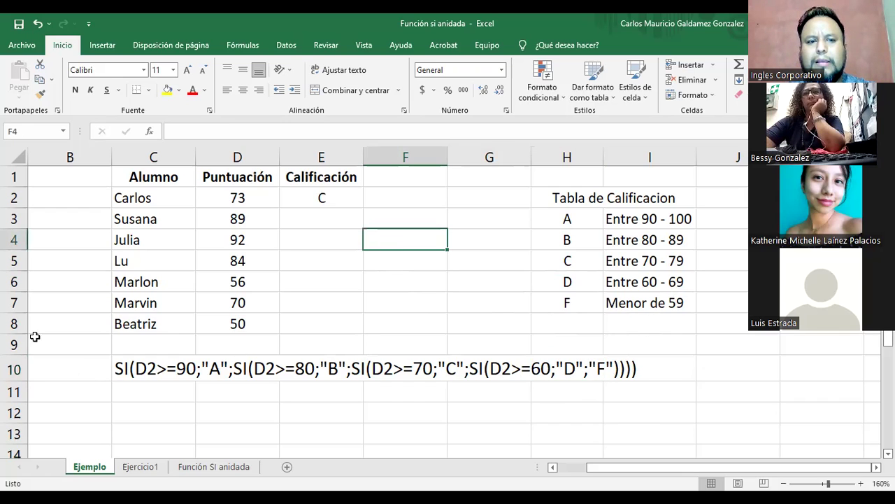
left_click(120, 371)
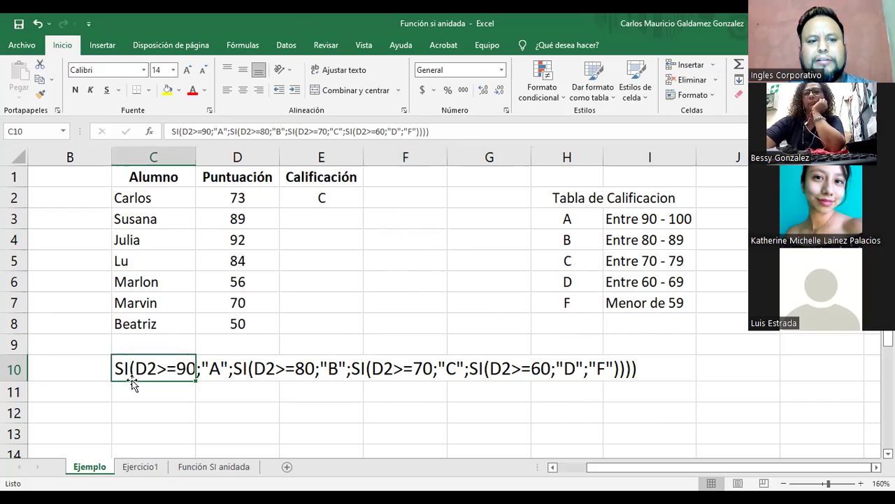
key("ctrl+z")
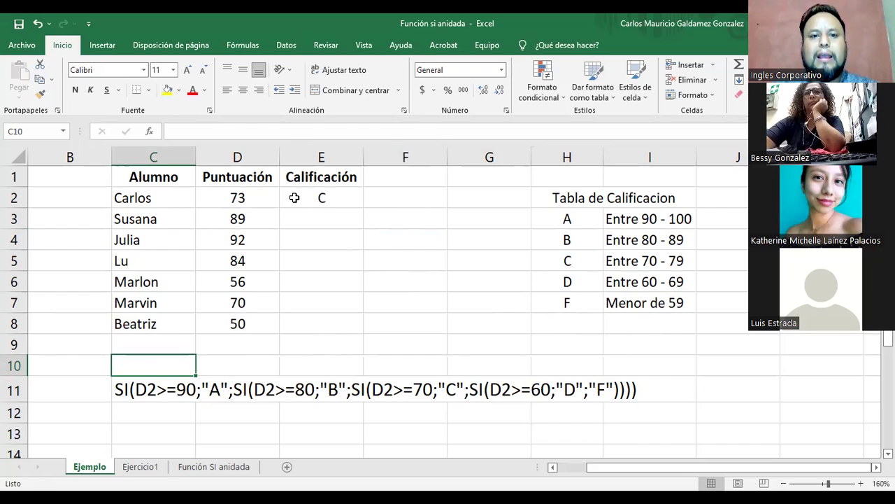
- Fill E2's nested SI formula down through E8 to grade the remaining students
left_click(329, 205)
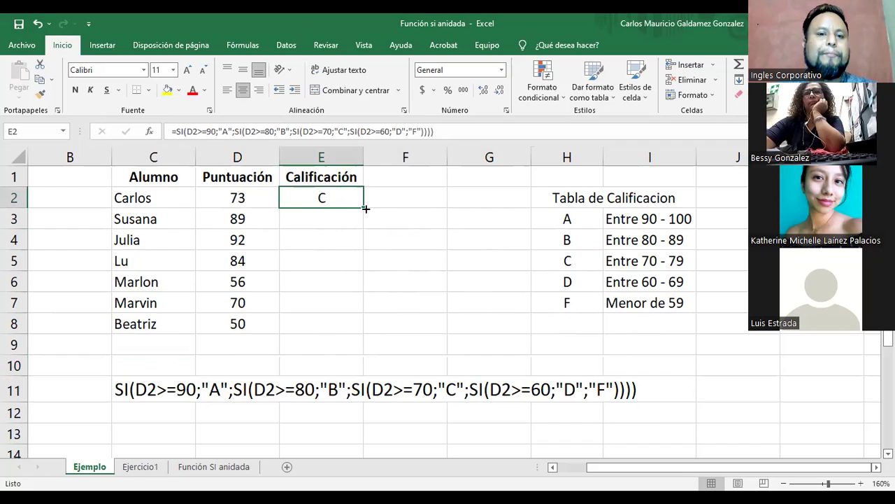
left_click_drag(366, 207, 353, 328)
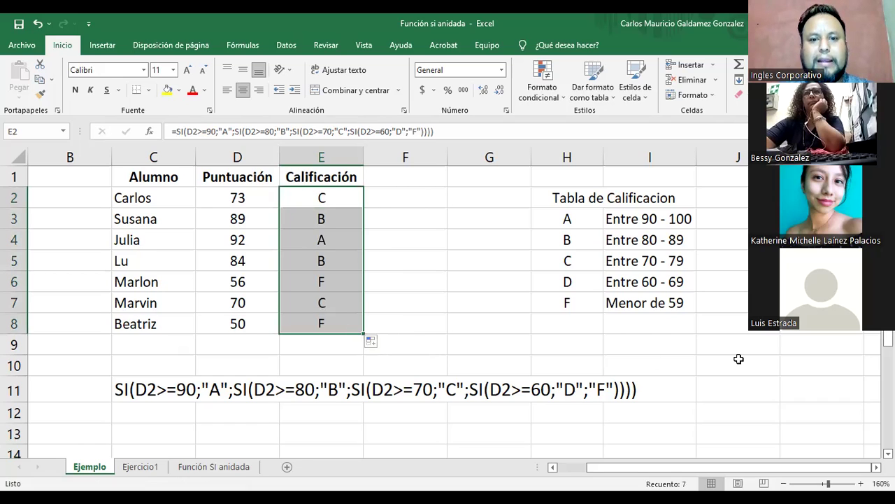
left_click(739, 359)
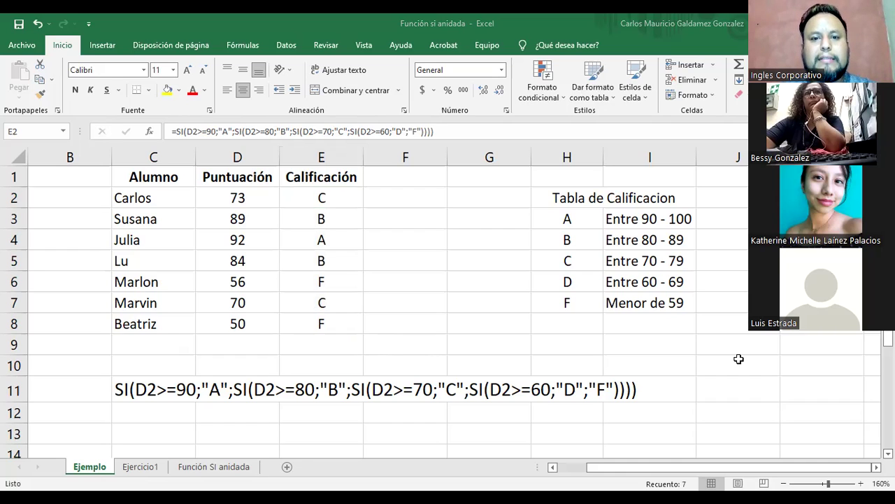
- Check the row 3 score and grade in D3:E3 against the 80 - 89 range in the grading table
left_click(335, 218)
left_click(335, 218)
left_click_drag(225, 221, 329, 220)
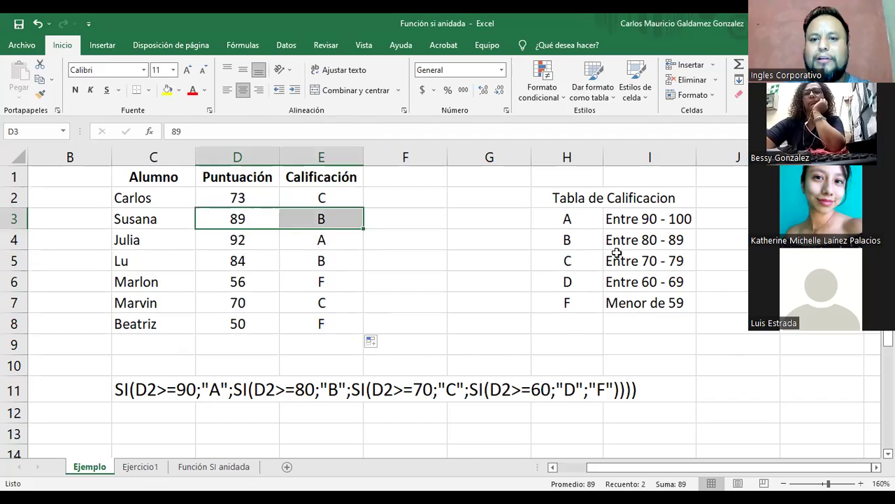
left_click(638, 242)
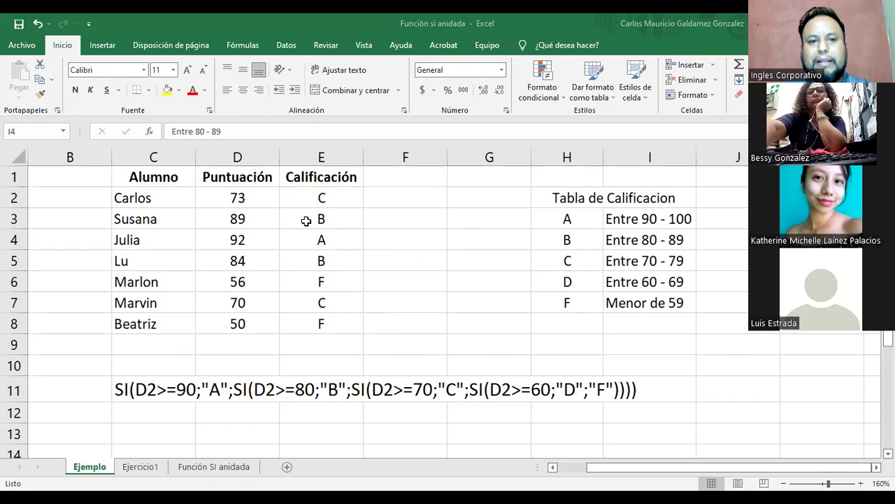
left_click(254, 219)
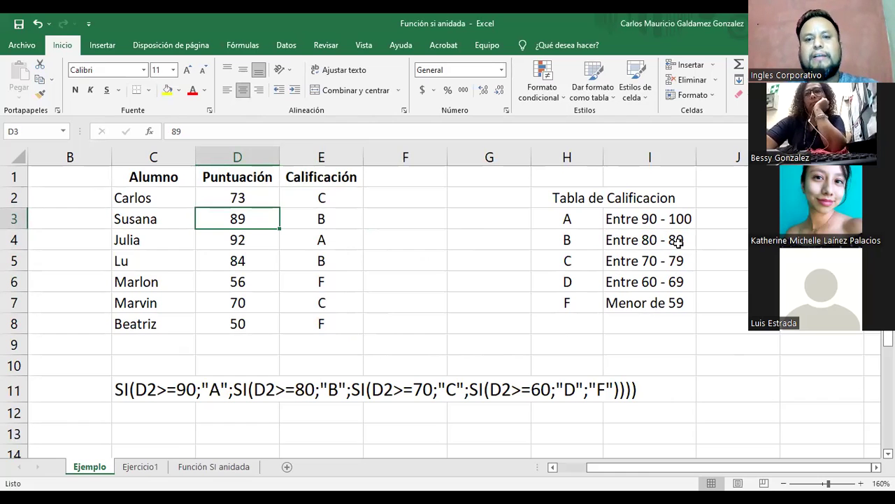
left_click(678, 240)
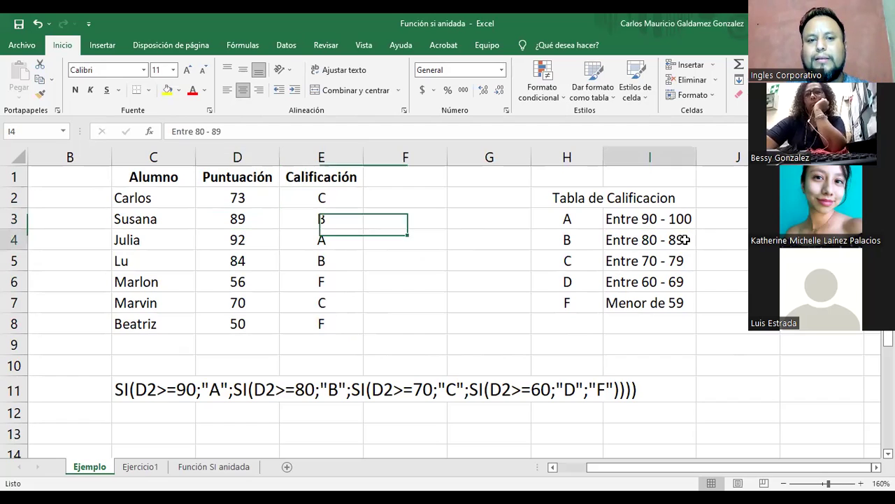
- Try a score of 89.5 in D3 to test its grade, and undo the change
left_click(233, 219)
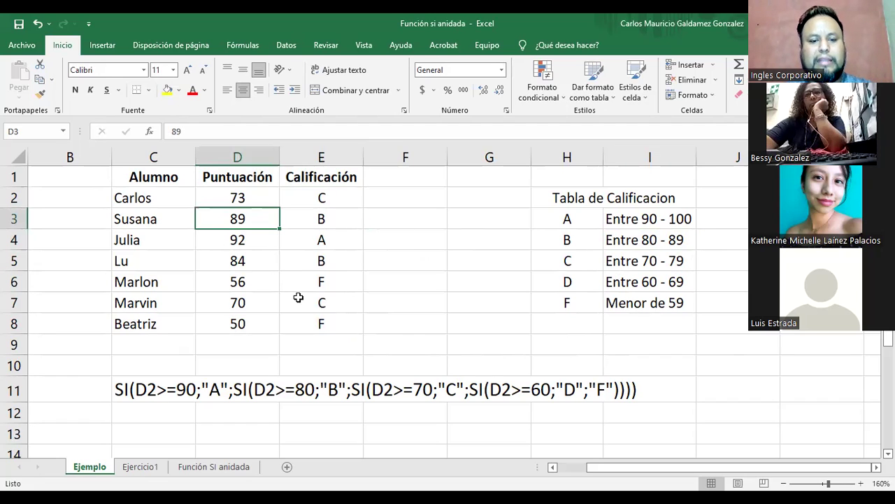
key("F2")
type(".5")
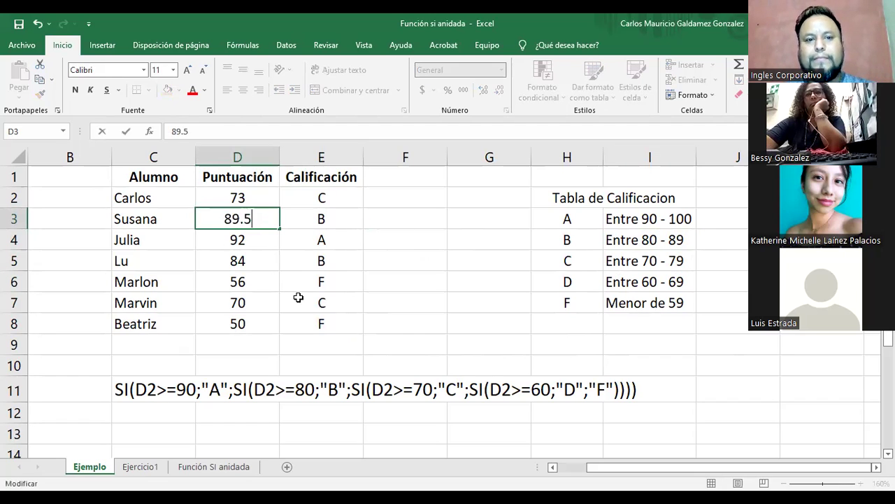
key("Return")
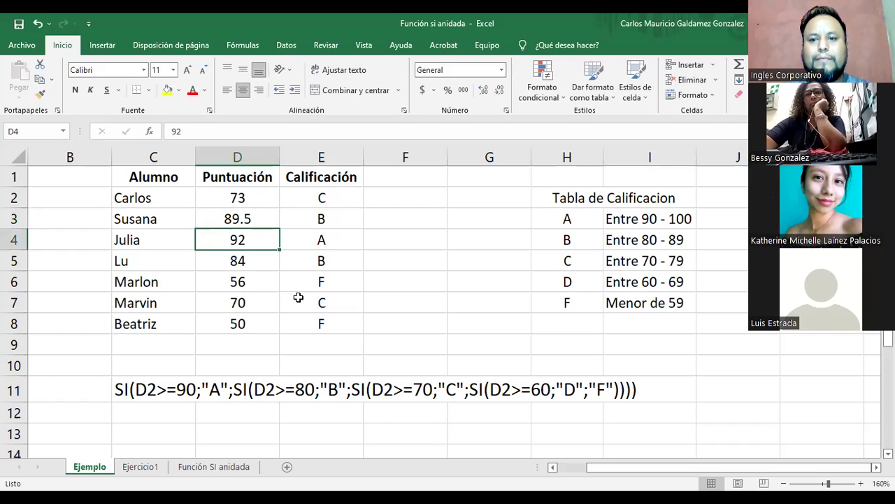
key("Up")
key("ctrl+z")
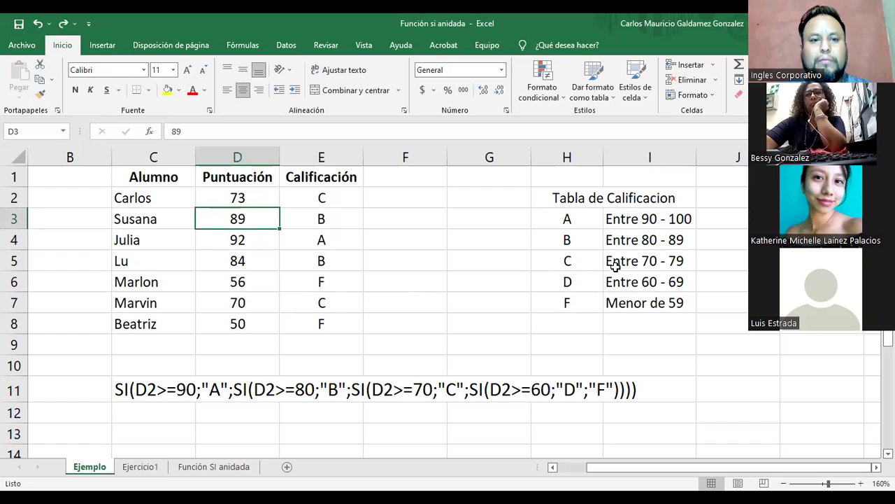
- Compare the nested SI formula in E2 with the formula text written in row 11
left_click(241, 239)
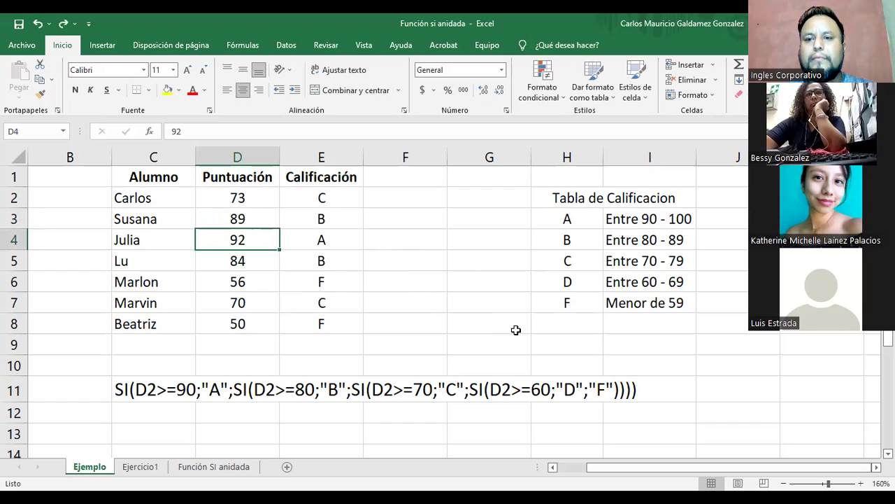
left_click(323, 194)
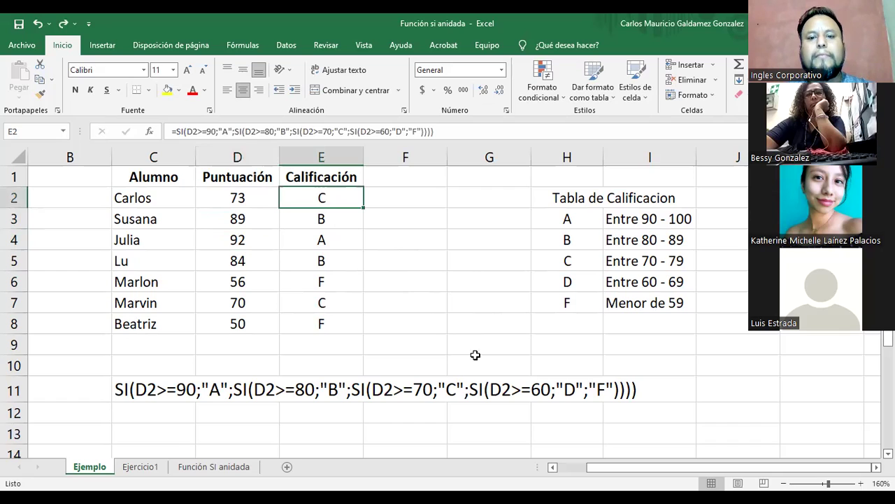
left_click(628, 393)
left_click(112, 390)
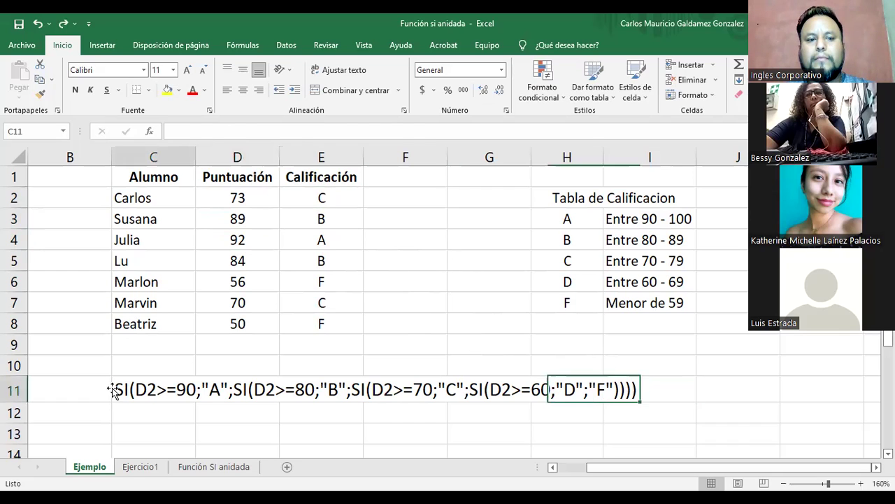
left_click(591, 398)
left_click(572, 423)
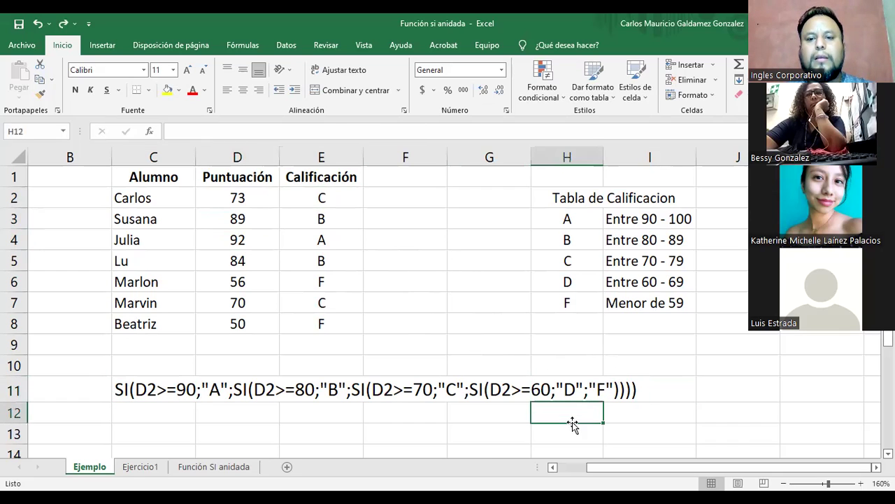
- Review the letters and ranges of the grading table in H3:I7, focusing on the F row
left_click_drag(553, 302, 670, 303)
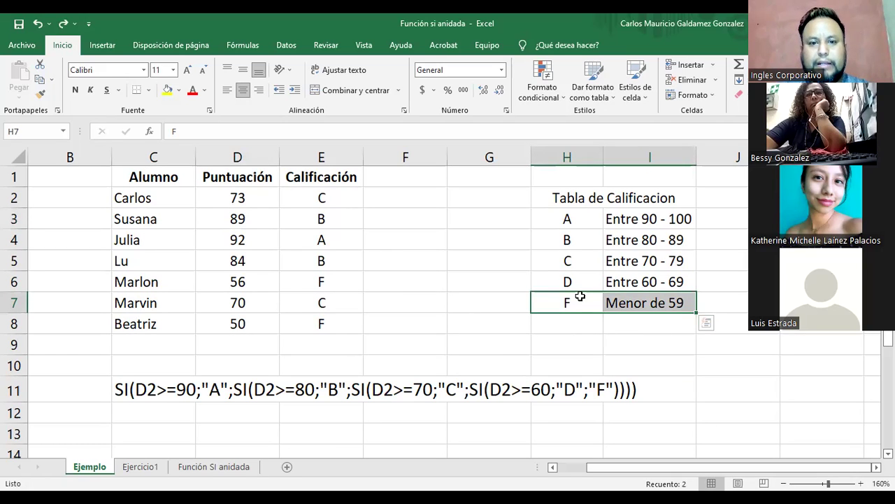
left_click(549, 123)
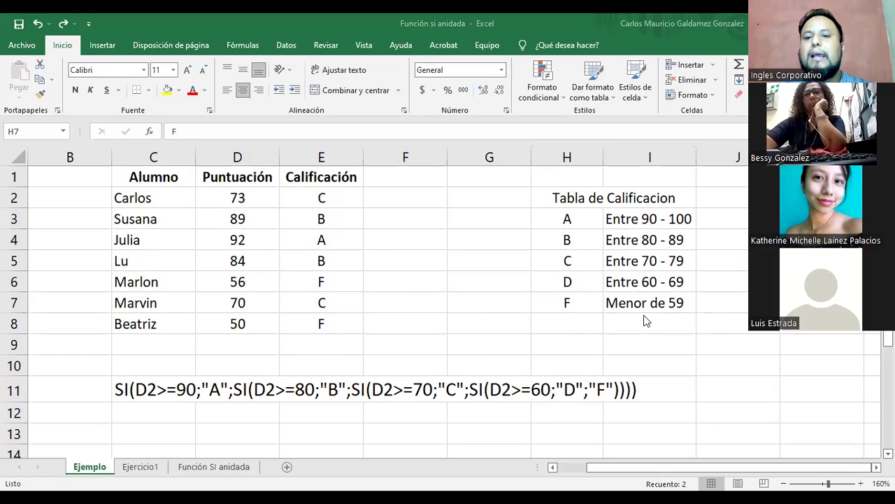
left_click_drag(598, 229, 633, 304)
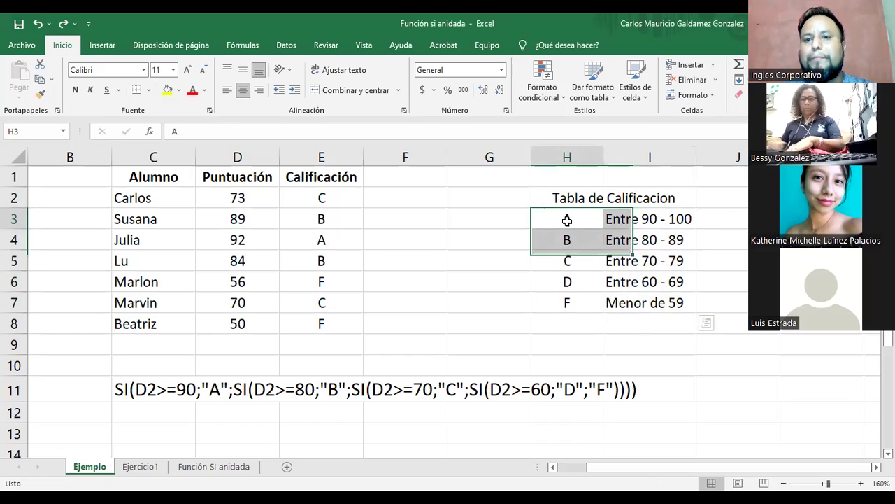
left_click_drag(559, 218, 632, 305)
left_click(576, 303)
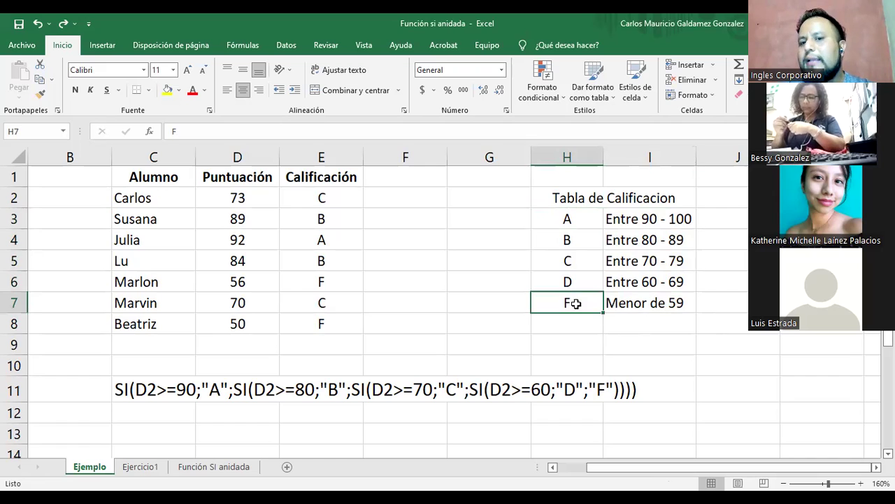
left_click(634, 302)
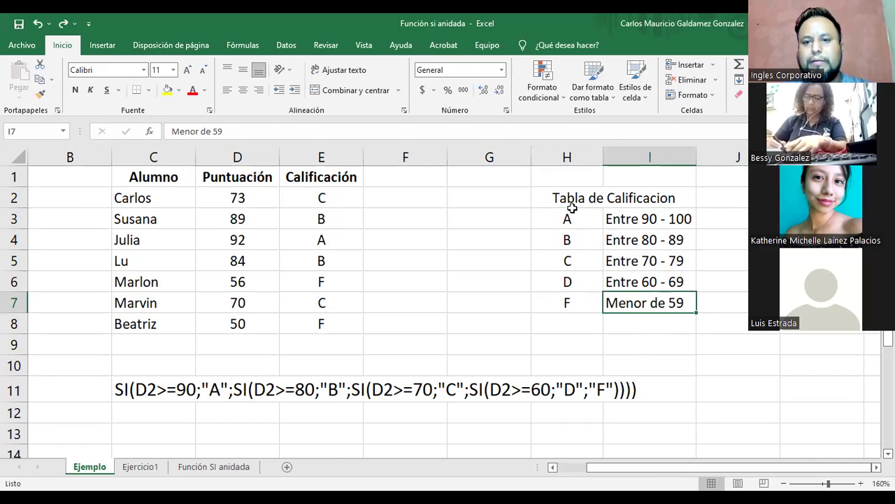
- Copy the grading table in H2:I7 and paste the duplicate starting at K2
left_click_drag(613, 471, 666, 474)
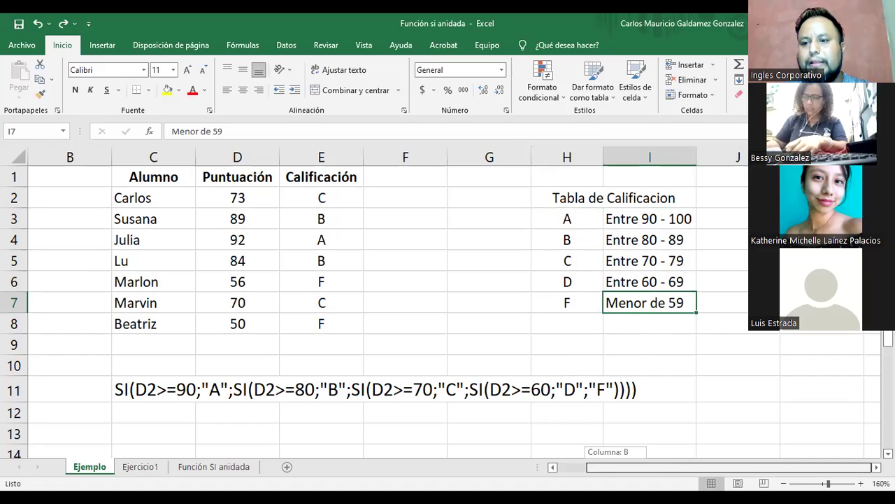
left_click_drag(665, 471, 851, 469)
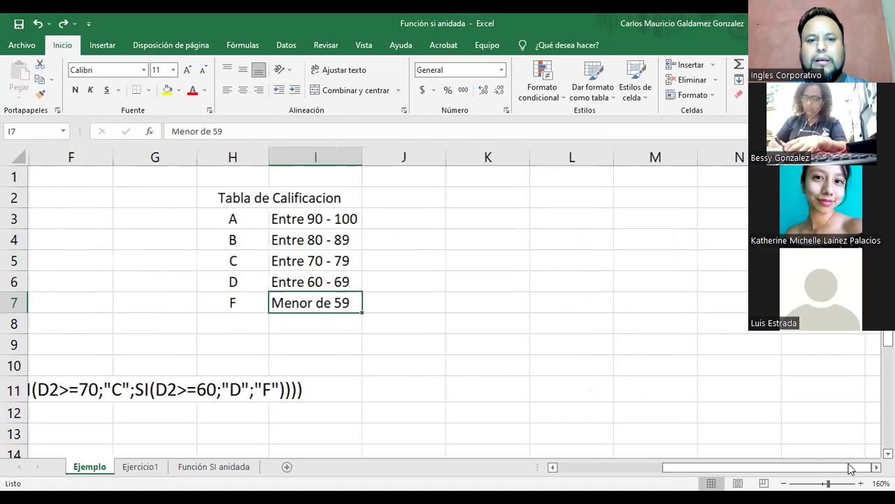
left_click_drag(224, 198, 315, 302)
key("ctrl+c")
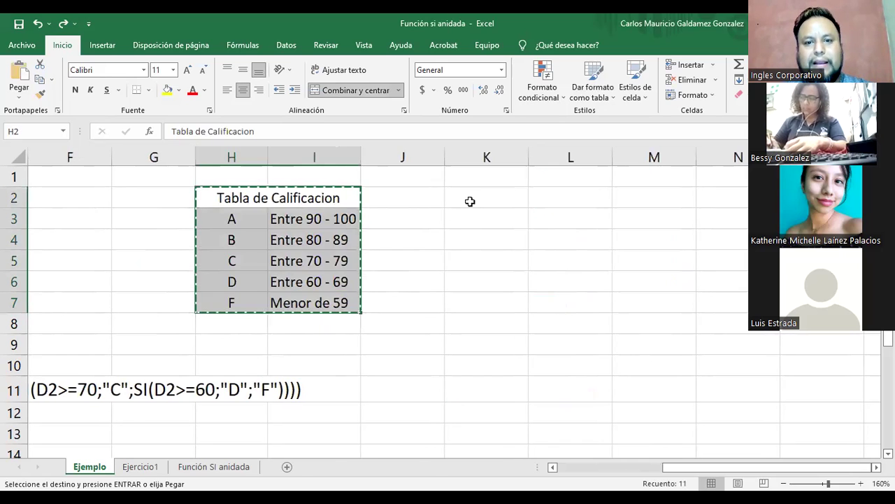
left_click(469, 198)
key("ctrl+v")
- Replace the F range in L7 of the copied table with "Entre 50 -59"
left_click(496, 301)
left_click(564, 308)
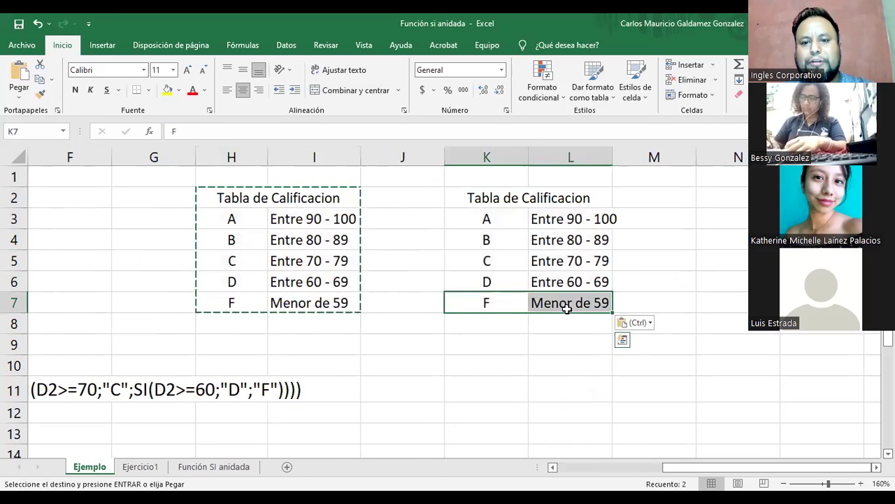
type("Entre")
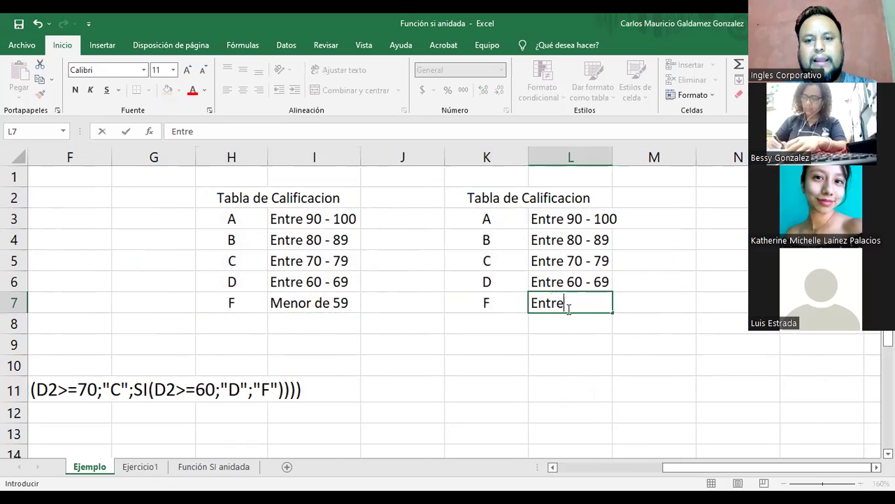
type(" 50")
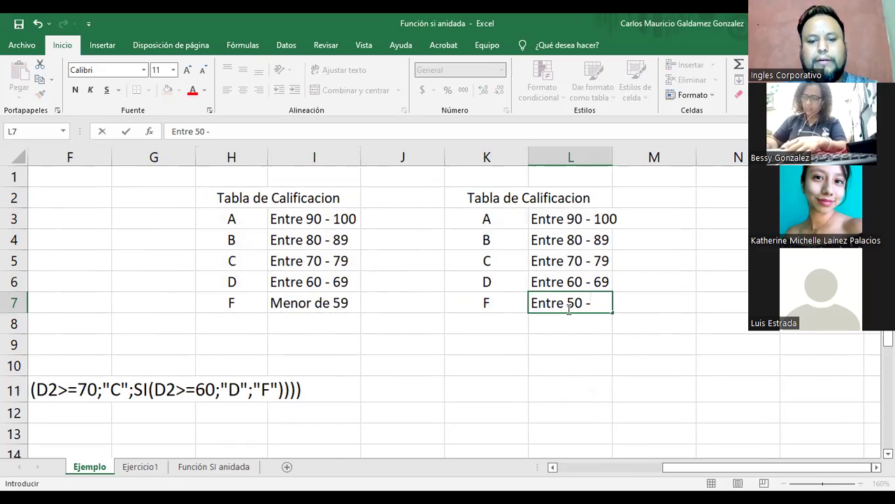
type(" -59")
key("Return")
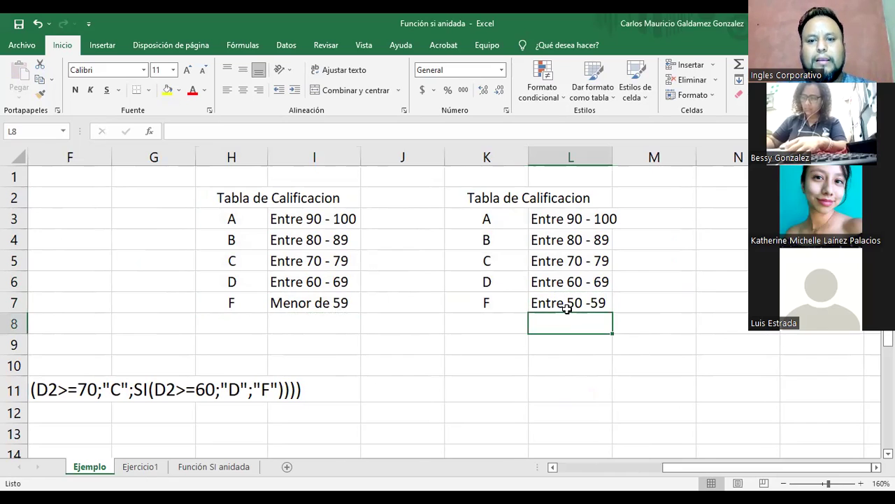
- Add grade G with the range "Entre 40 - 49" in row 8 of the copied table
key("Left")
type("G")
key("Tab")
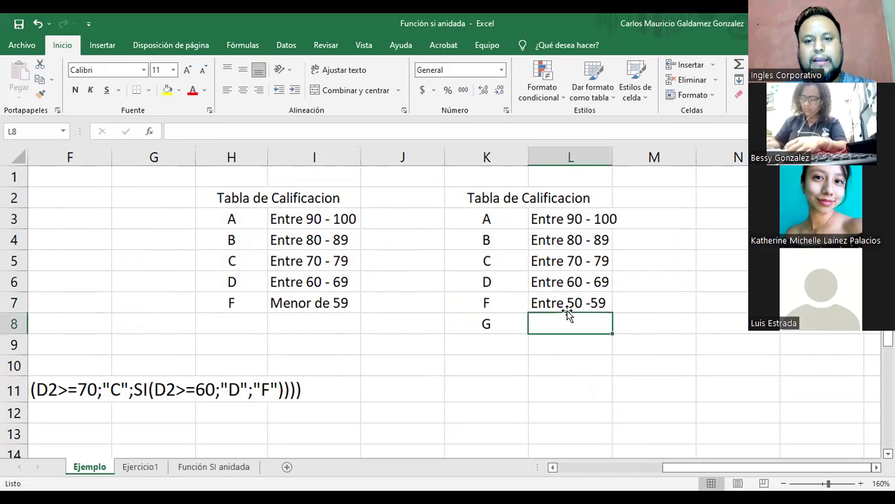
type("Entre ")
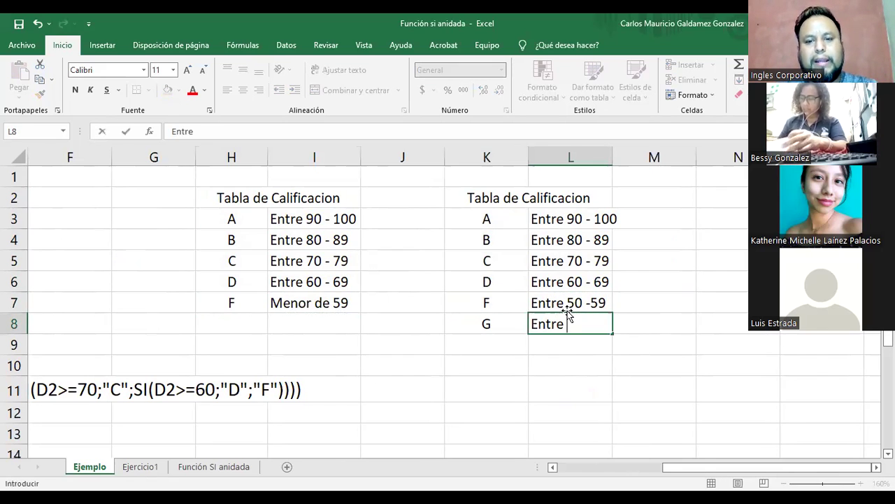
type("40 - 49")
key("Return")
key("Left")
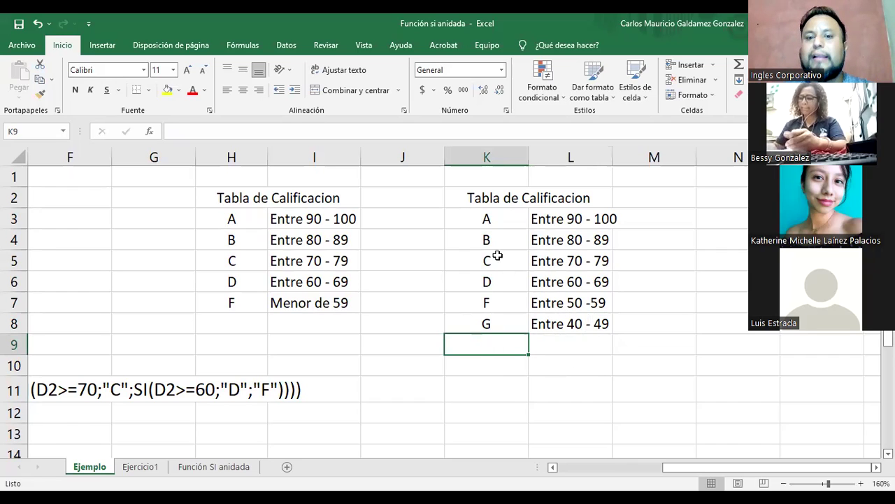
- Go through the copied table's letters and add grade H with the range "Entre 30 - 39" in row 9
left_click(484, 216)
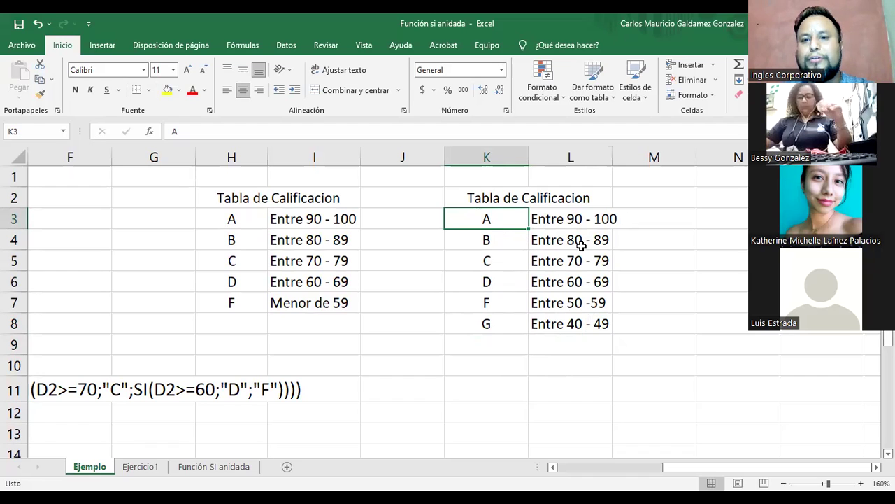
key("Down")
key("Down")
key("Down")
key("Down")
key("Down")
key("Down")
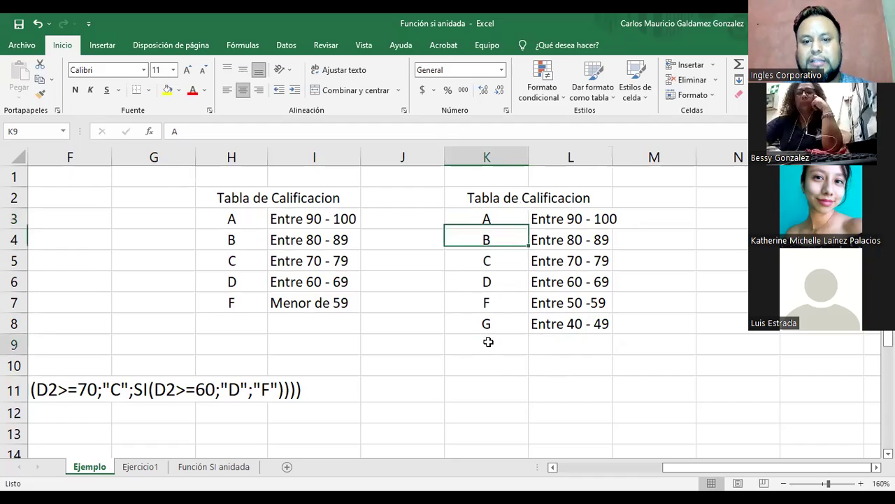
type("H")
key("Tab")
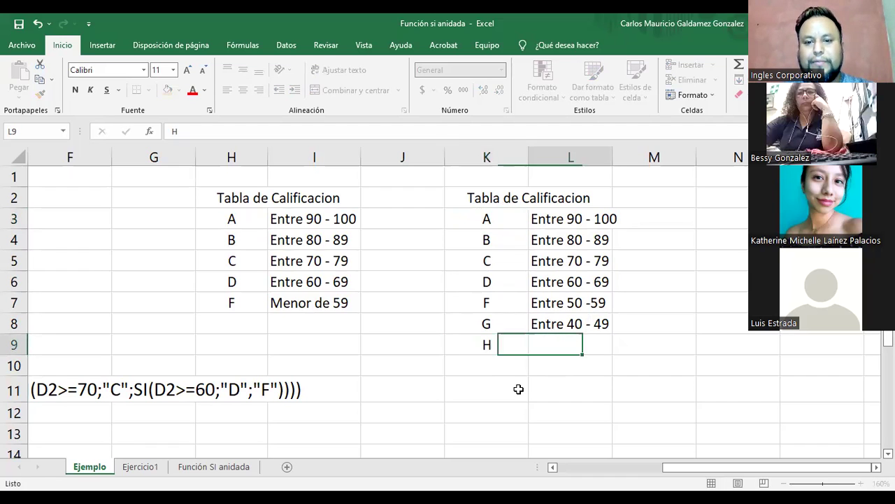
type("Entre ")
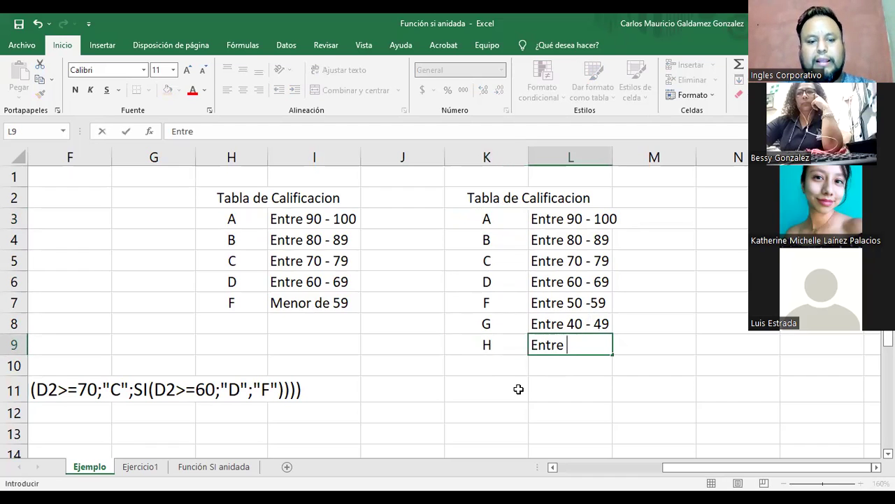
type("30 - 39")
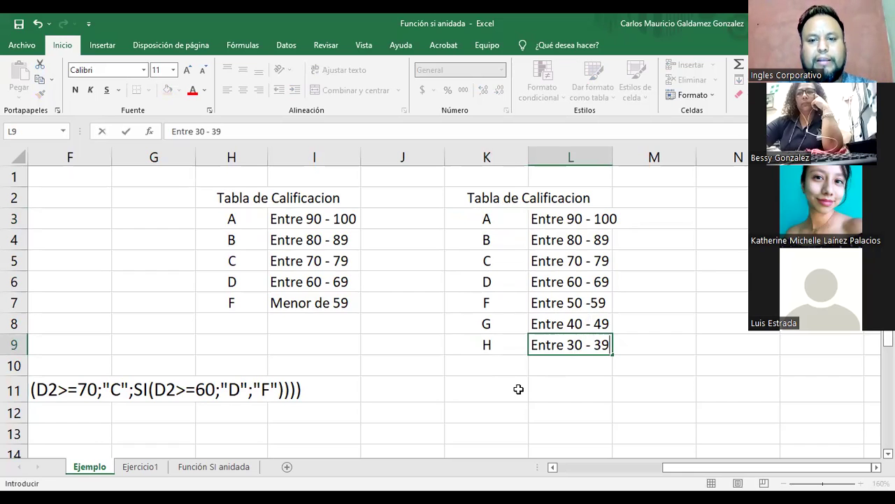
key("Return")
- Add grade I with the range "Entre 20 -29" in row 10 of the copied table
type("I")
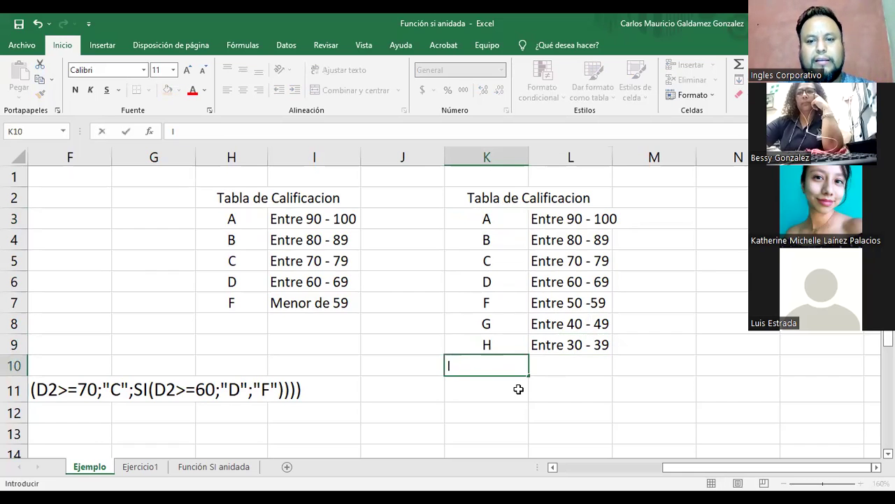
key("Tab")
type("Entre ")
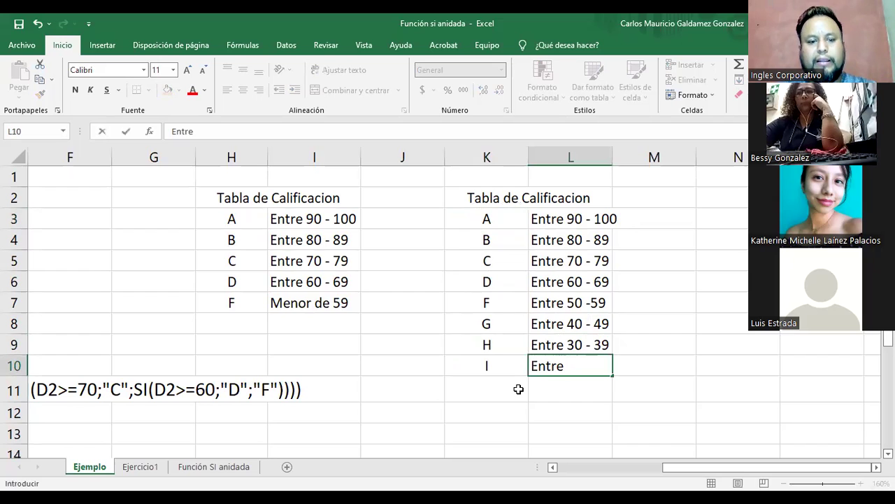
type("20 -29")
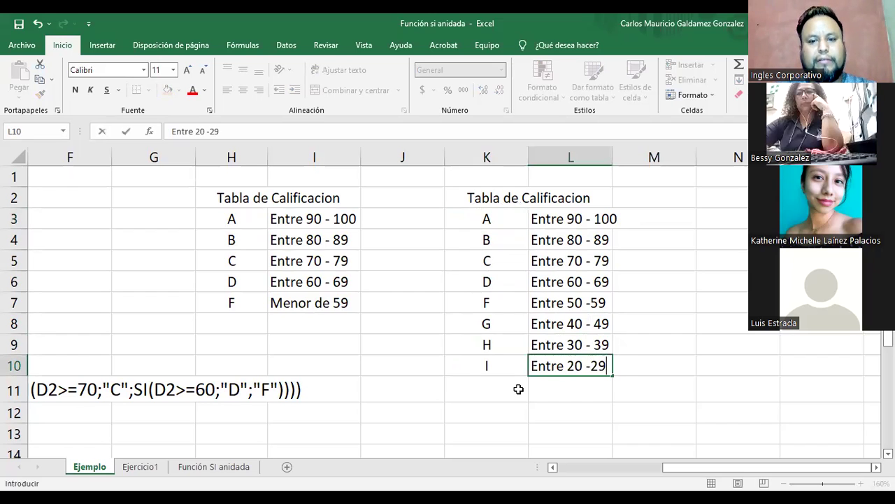
key("Return")
- Add grade J with the range "Entre 10 -19" in row 11 of the copied table
type("J")
key("Tab")
type("Entre 10")
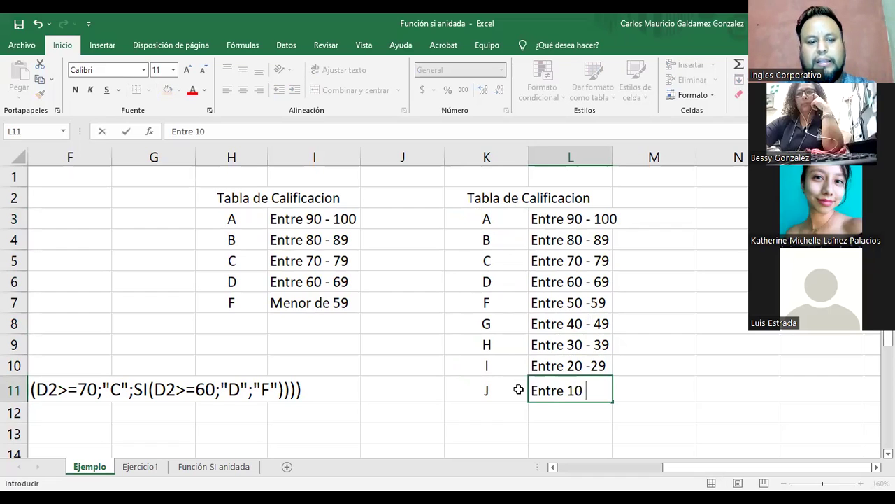
type(" -19")
key("Return")
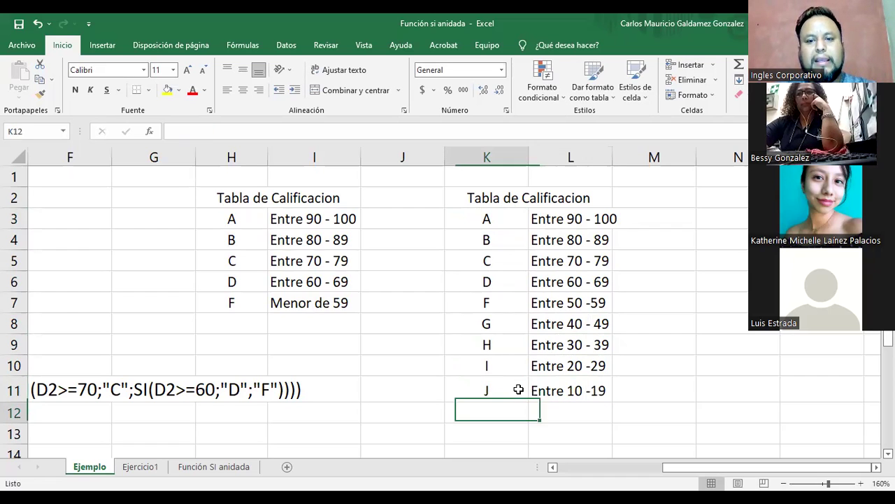
- Add grade K with the range "Menor de 9" in row 12 of the copied table and autofit column L
type("K")
key("Tab")
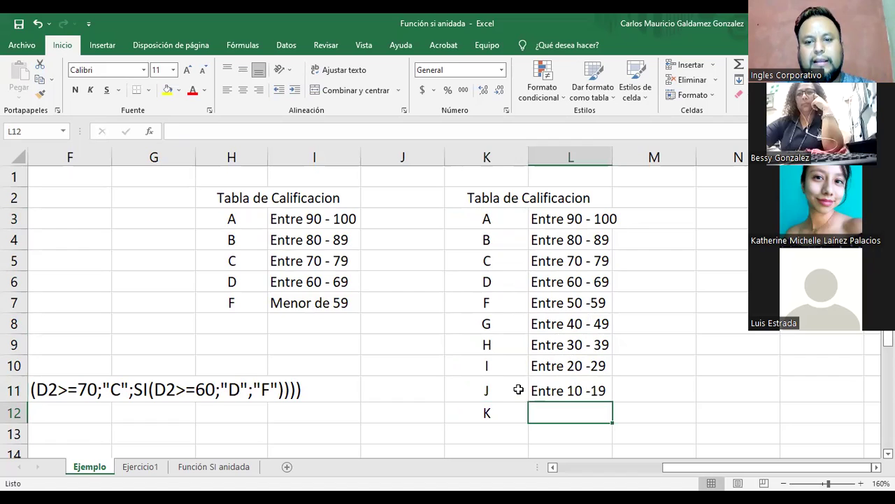
type("Menores")
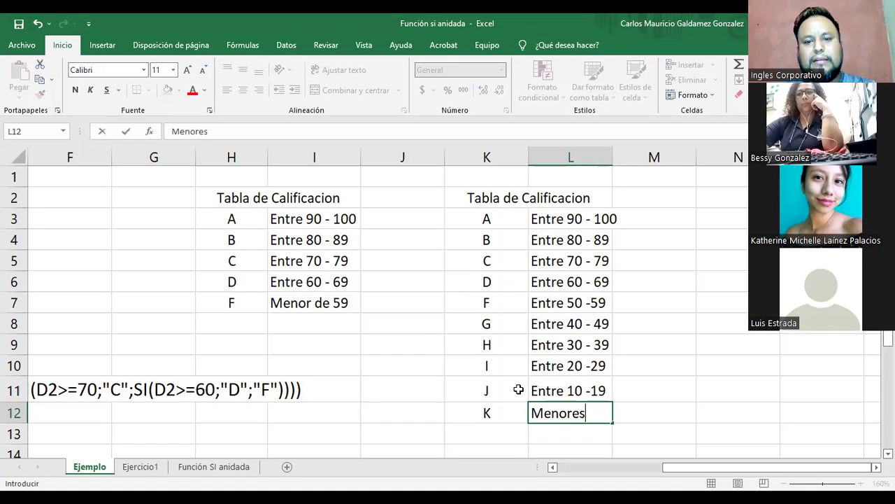
key("BackSpace")
key("BackSpace")
type("de")
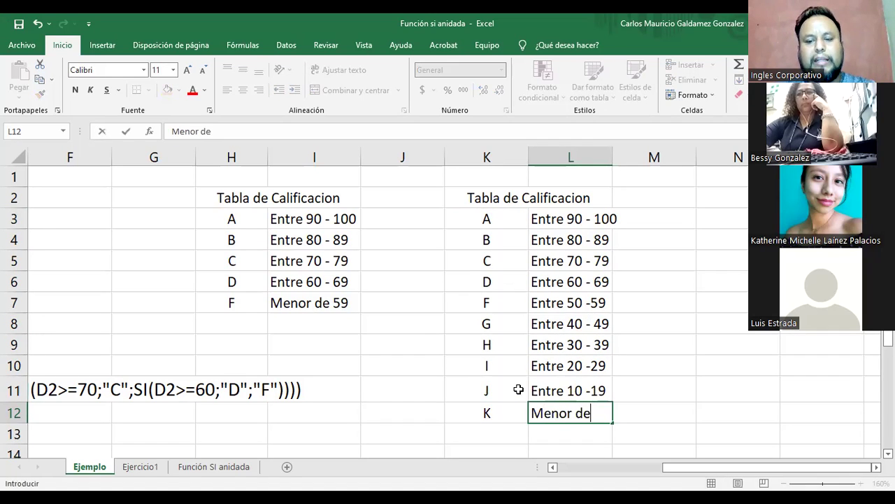
type(" 9")
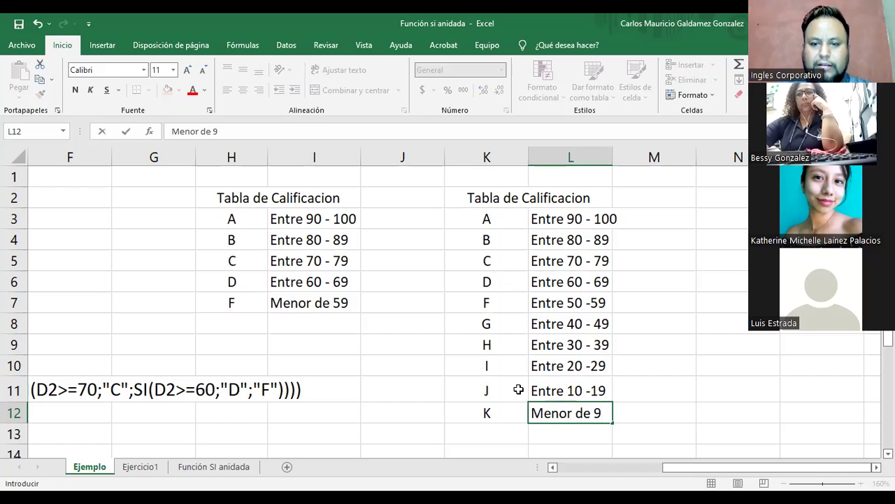
key("Return")
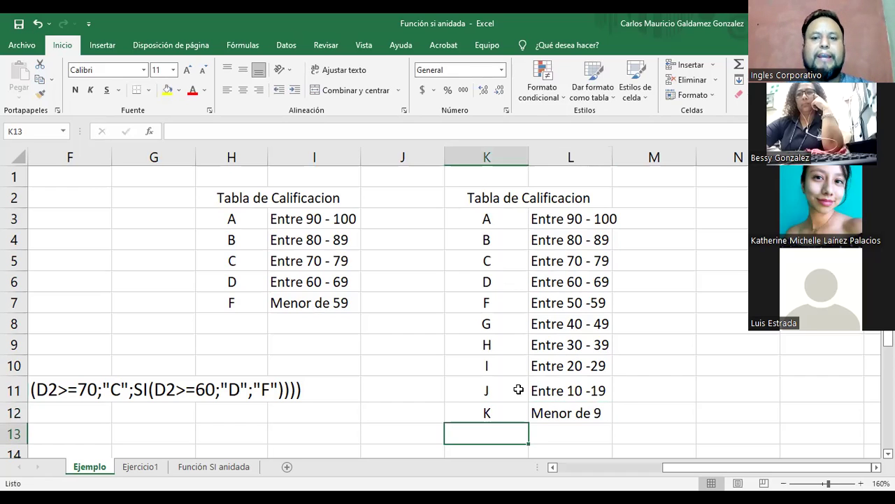
double_click(612, 157)
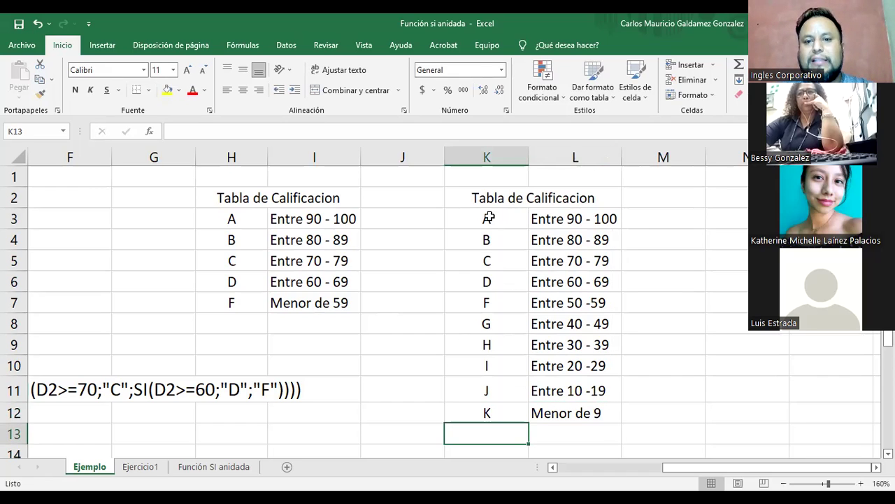
- Re-letter rows 7 to 12 of the copied table consecutively as E, F, G, H, I and J
left_click_drag(487, 219, 572, 413)
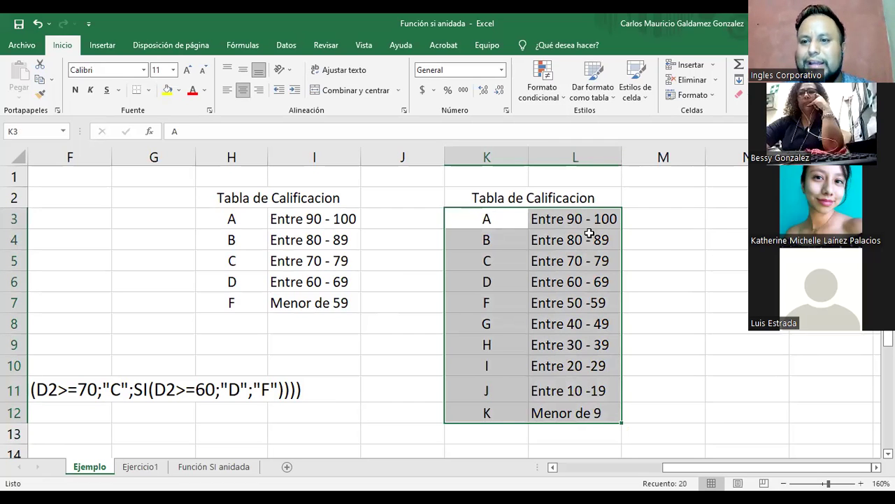
left_click_drag(508, 223, 537, 282)
left_click(517, 260)
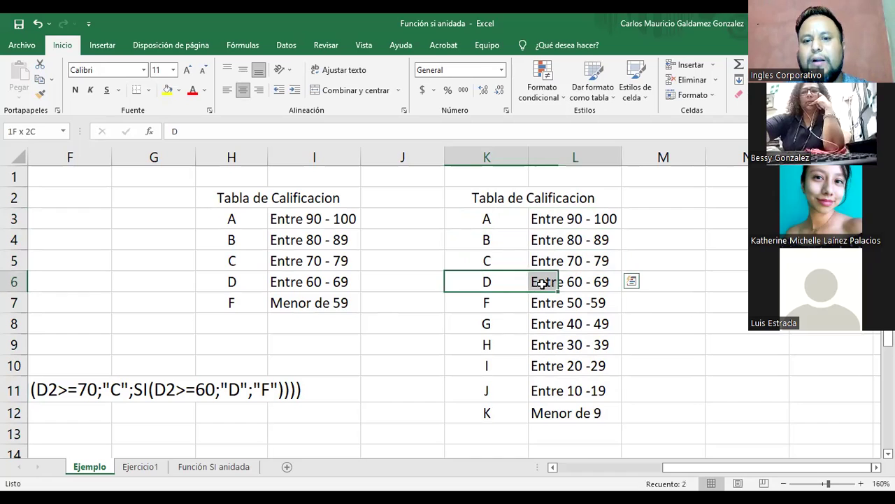
left_click(499, 305)
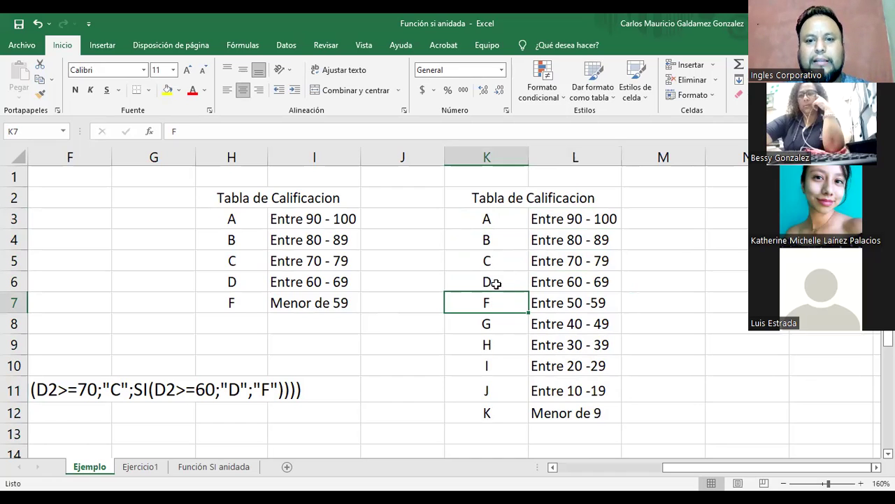
type("E")
key("Return")
type("F")
key("Return")
type("G")
key("Return")
type("H")
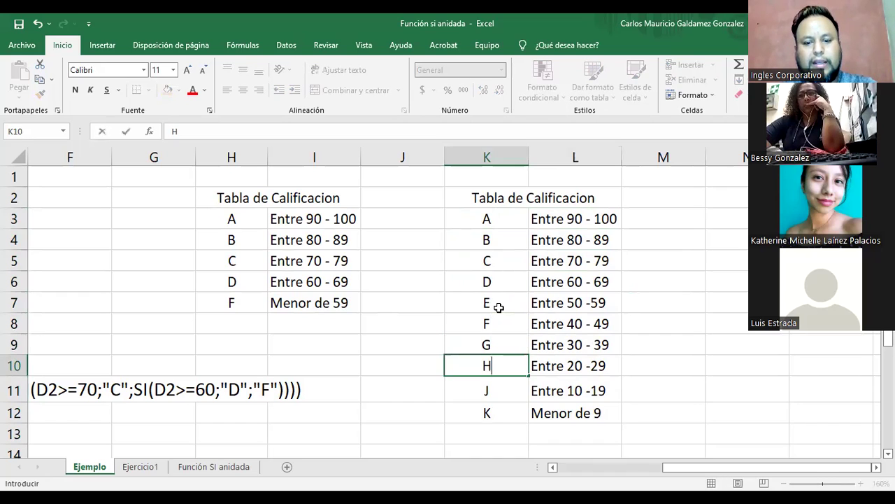
key("Return")
type("I")
key("Return")
type("J")
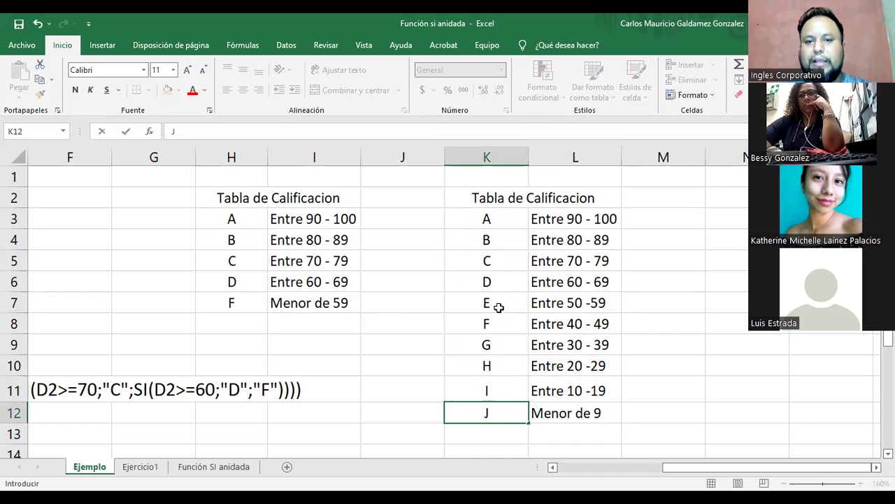
- Go through the copied table row by row, checking each letter from A to J against its range
left_click_drag(496, 222, 532, 219)
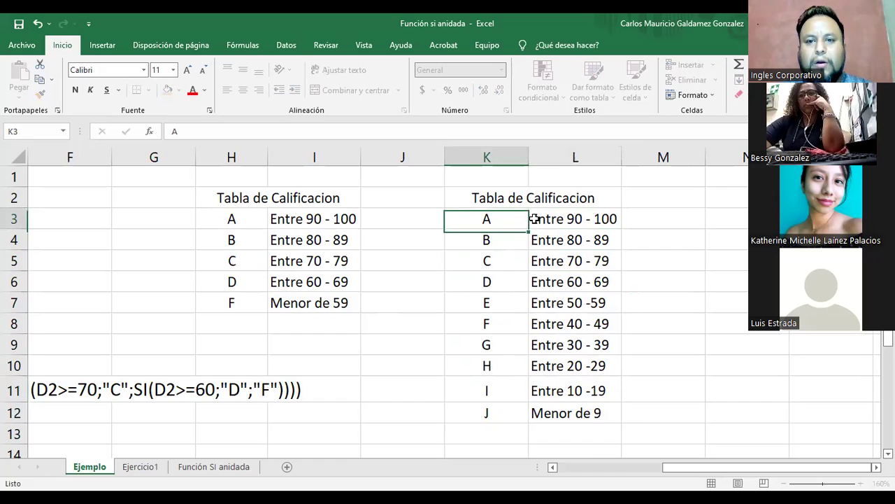
left_click(512, 253)
key("shift+Right")
key("Down")
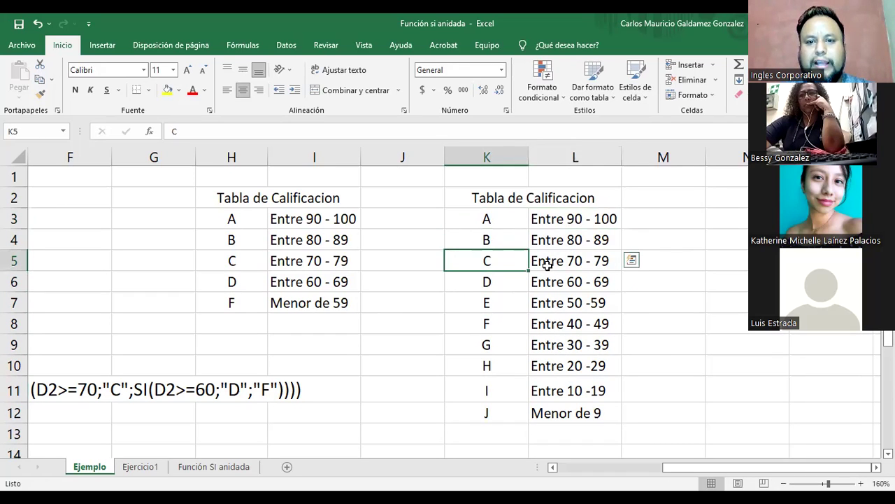
key("shift+Right")
key("Down")
key("shift+Right")
key("Down")
key("shift+Right")
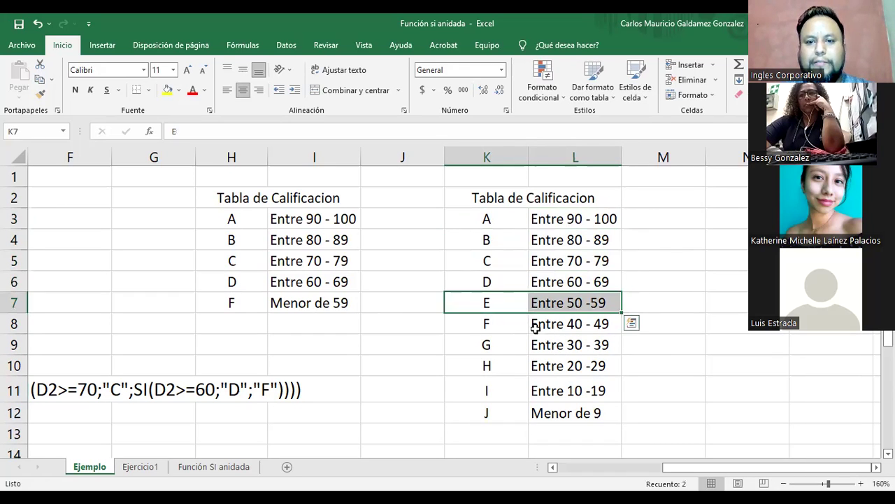
key("Down")
key("shift+Right")
key("Down")
key("shift+Right")
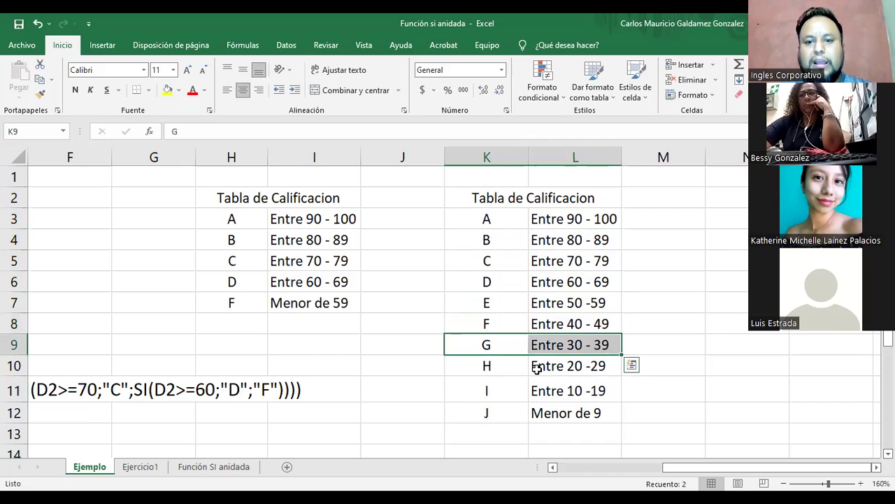
key("Down")
key("shift+Right")
key("Down")
key("shift+Right")
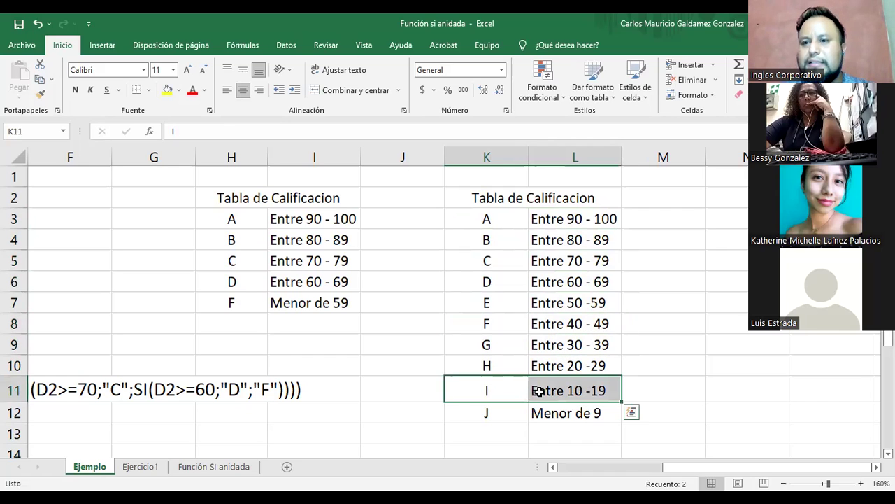
key("Down")
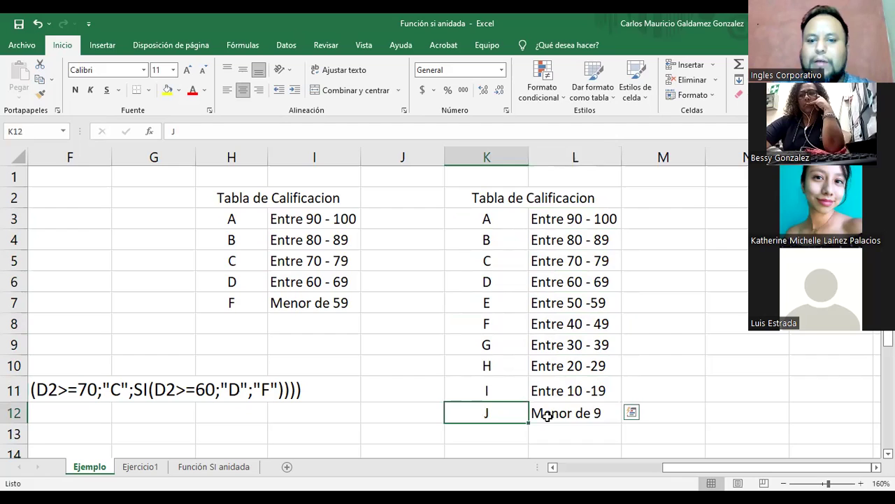
key("shift+Right")
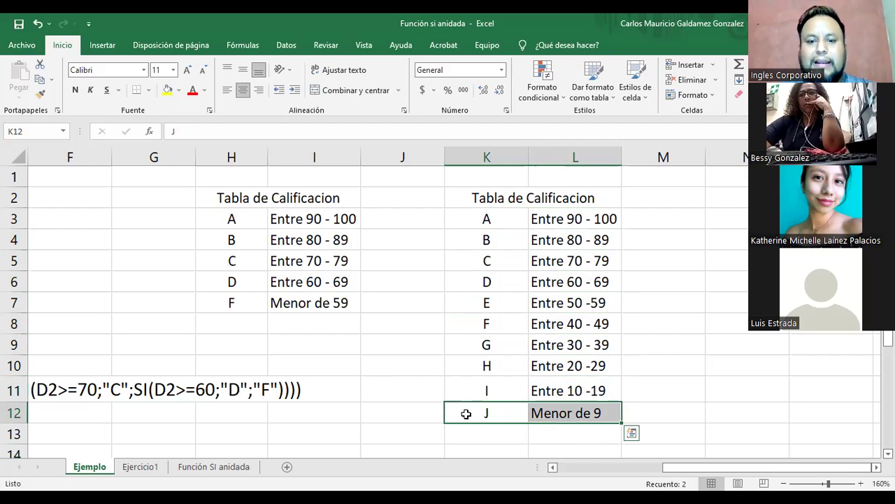
- Compare the original grading table with the extended copy, focusing on the copy's last row, J
left_click_drag(503, 392, 542, 220)
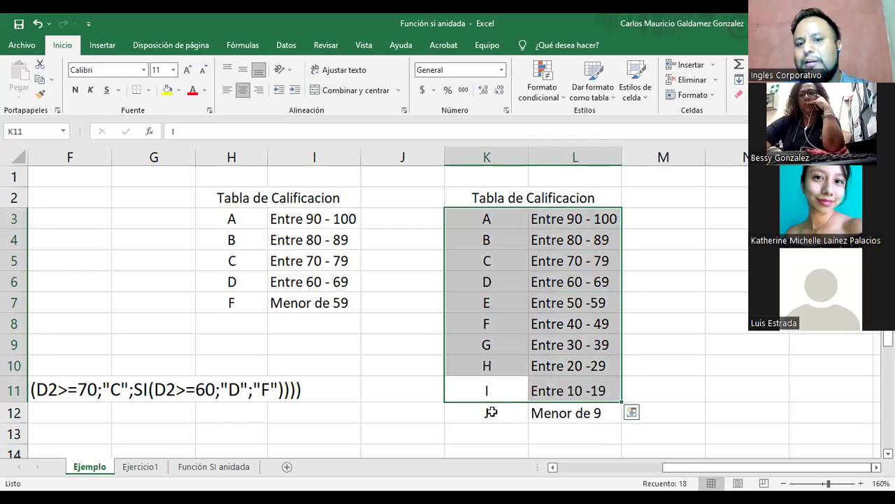
left_click(492, 414)
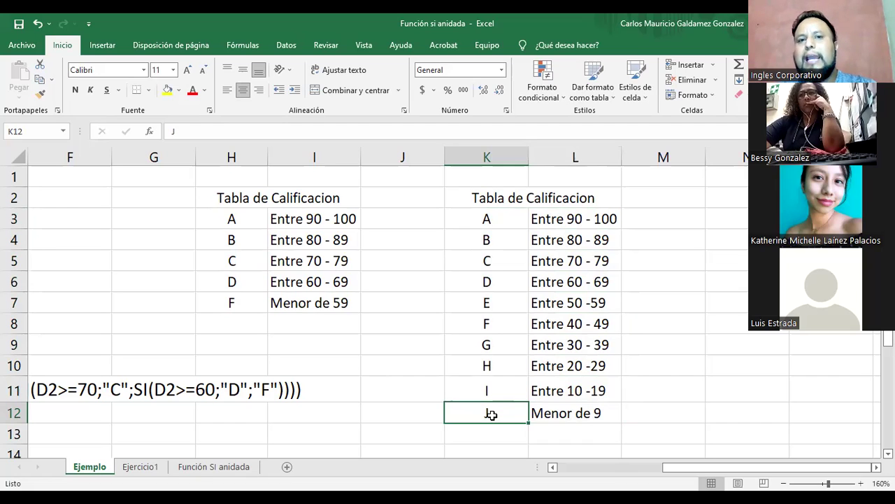
left_click_drag(536, 413, 484, 413)
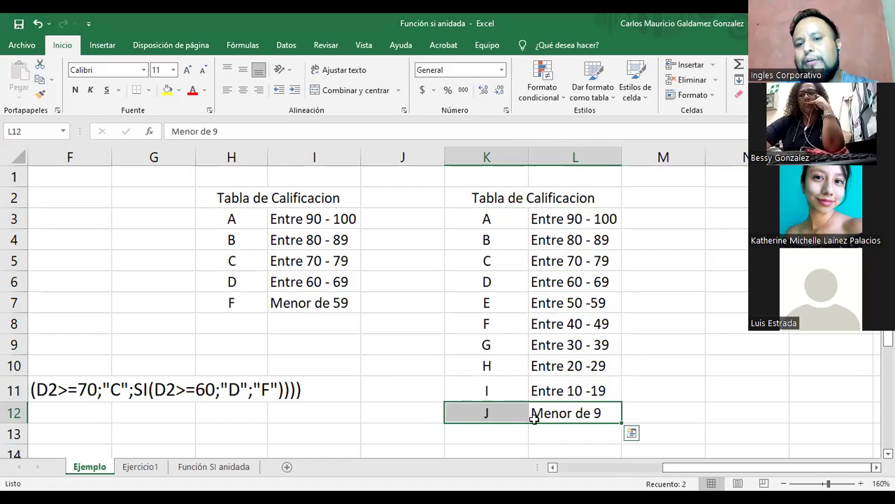
left_click(596, 417)
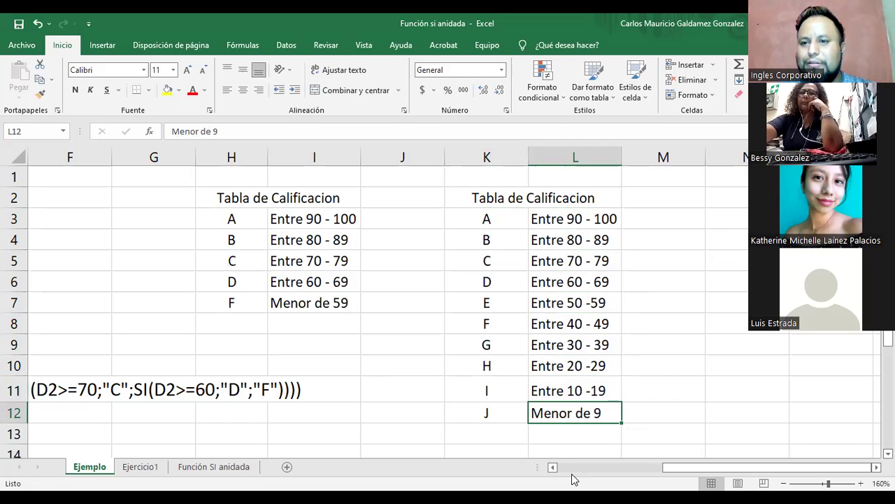
left_click_drag(231, 219, 329, 329)
left_click_drag(238, 197, 282, 302)
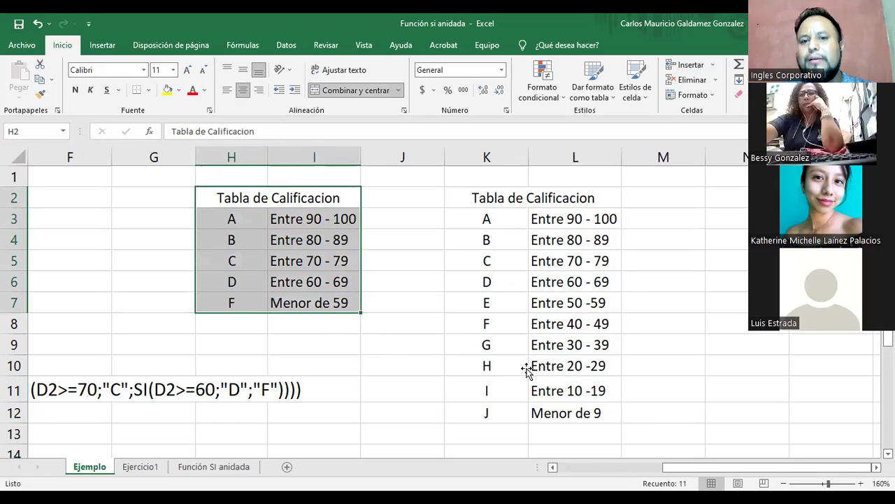
left_click(527, 370)
left_click_drag(472, 199, 570, 402)
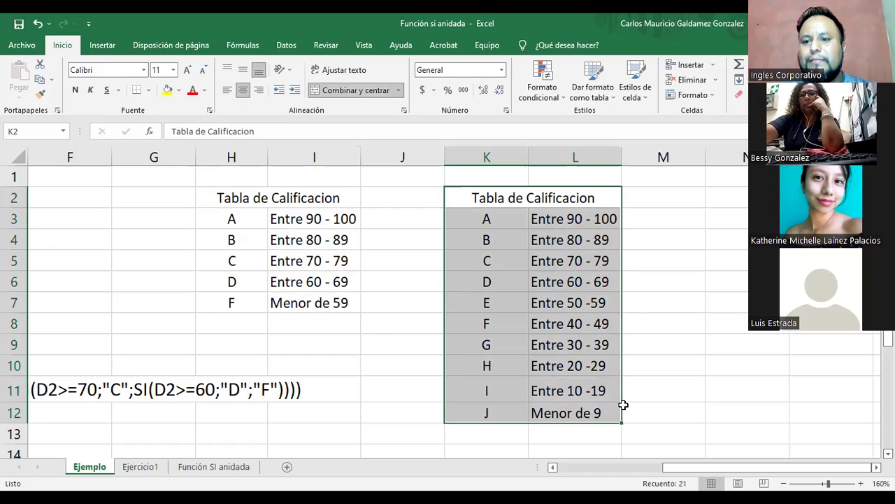
left_click(543, 414)
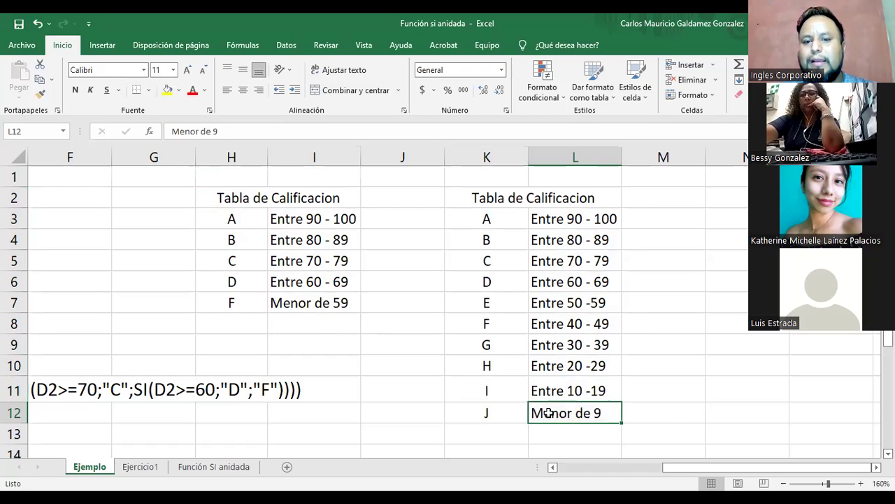
left_click_drag(503, 414, 549, 414)
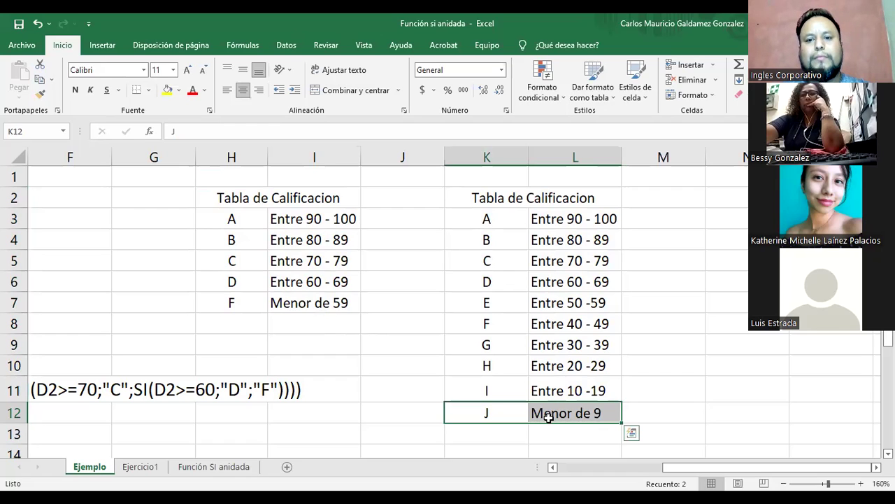
left_click(504, 414)
left_click_drag(545, 417, 513, 417)
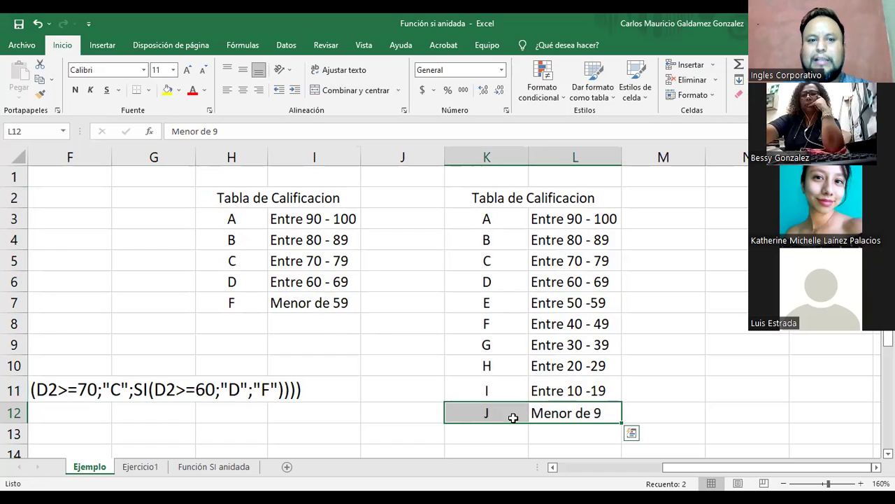
left_click_drag(245, 220, 300, 303)
left_click_drag(230, 198, 283, 304)
- Retitle the original table "Tabla de Calificacion A" and the extended copy "Tabla de Calificacion B"
left_click(351, 193)
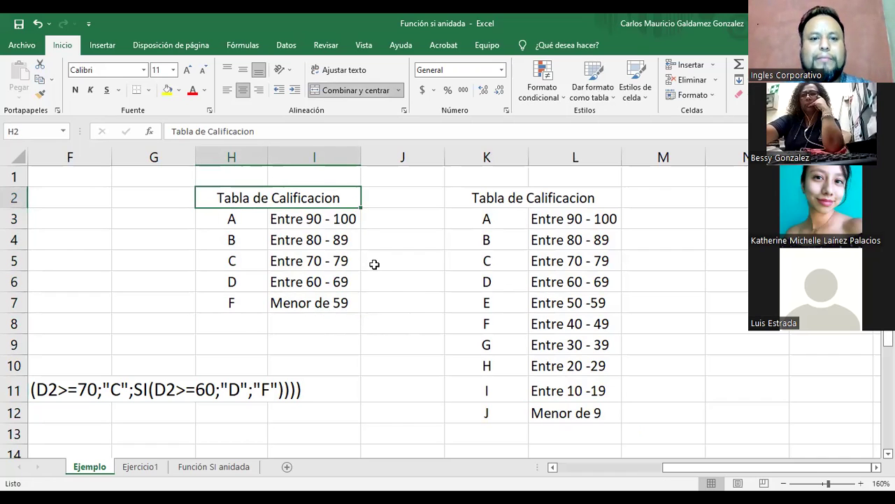
key("F2")
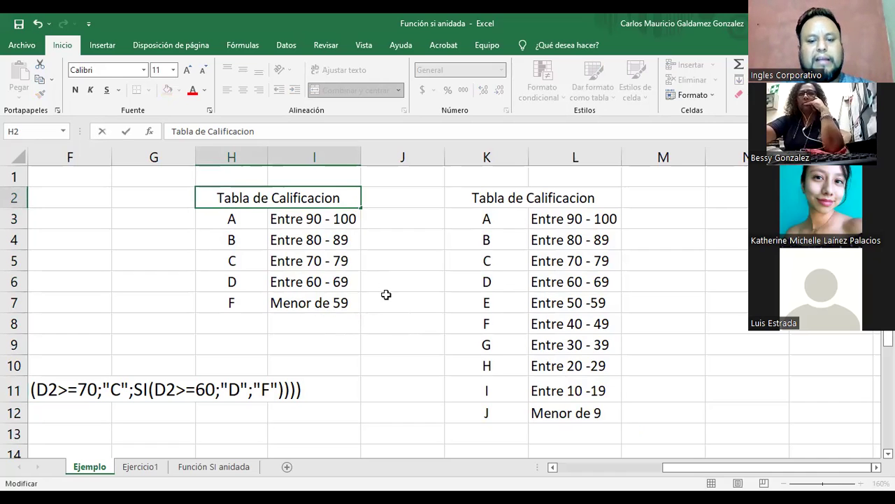
type("A")
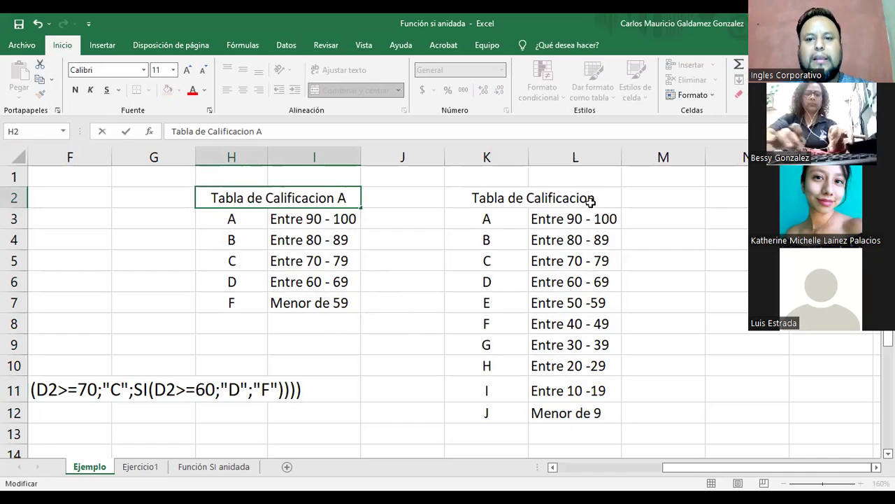
left_click(474, 197)
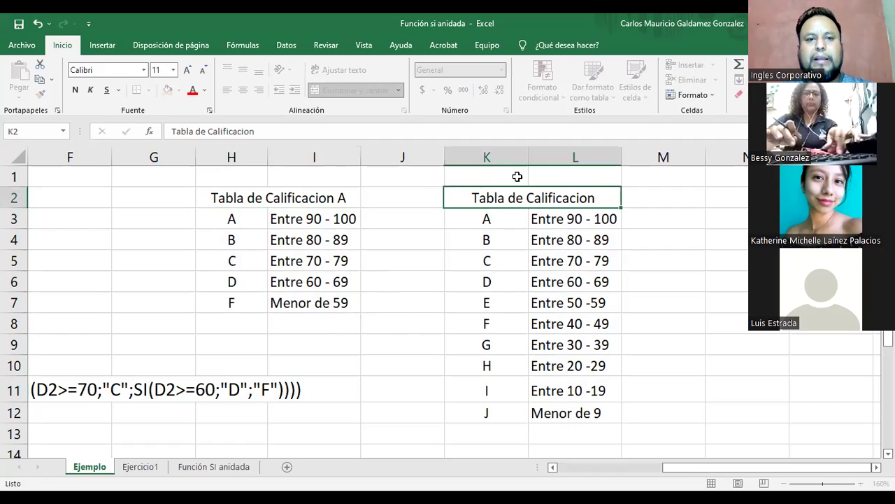
double_click(605, 199)
type("B")
key("Return")
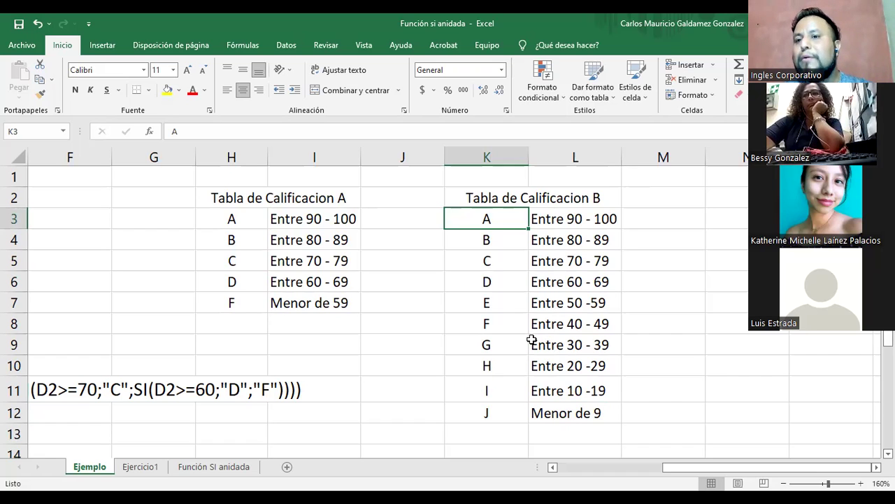
- Review the full contents of grading tables B and A, and return to the student score list
left_click(533, 199)
left_click_drag(533, 199, 513, 414)
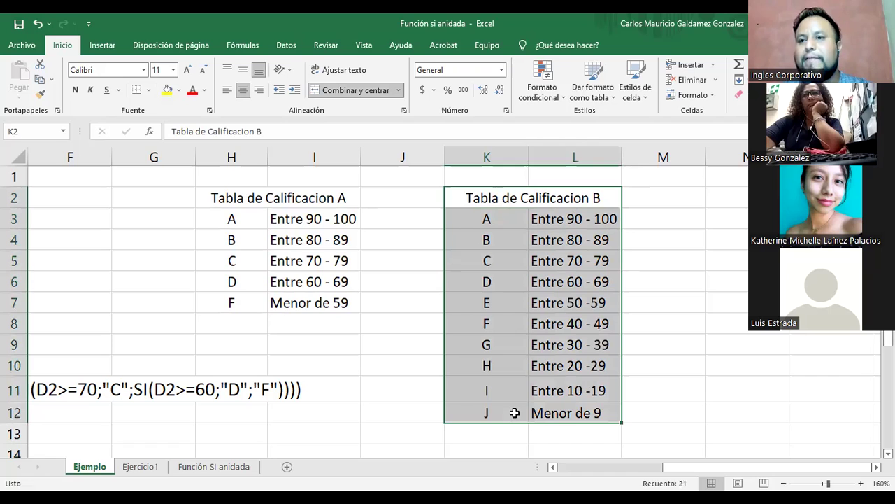
left_click_drag(234, 203, 256, 298)
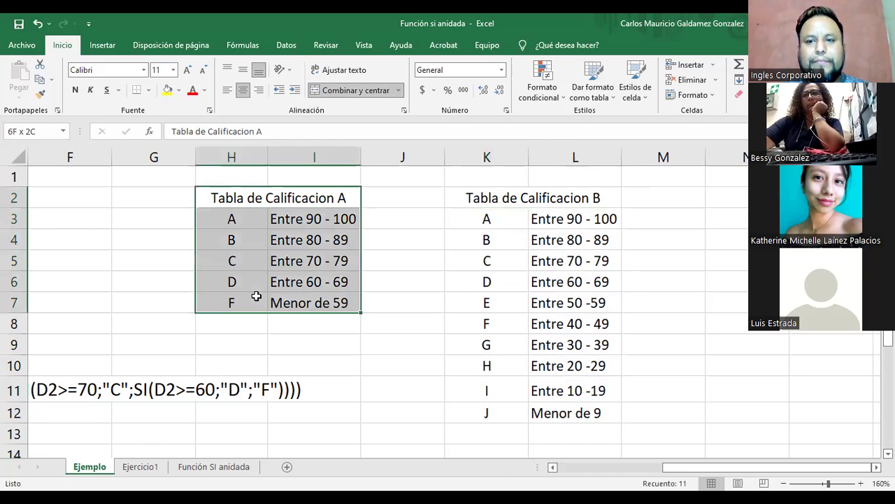
left_click(485, 327)
left_click_drag(475, 198, 546, 417)
scroll(547, 443, "left", 3)
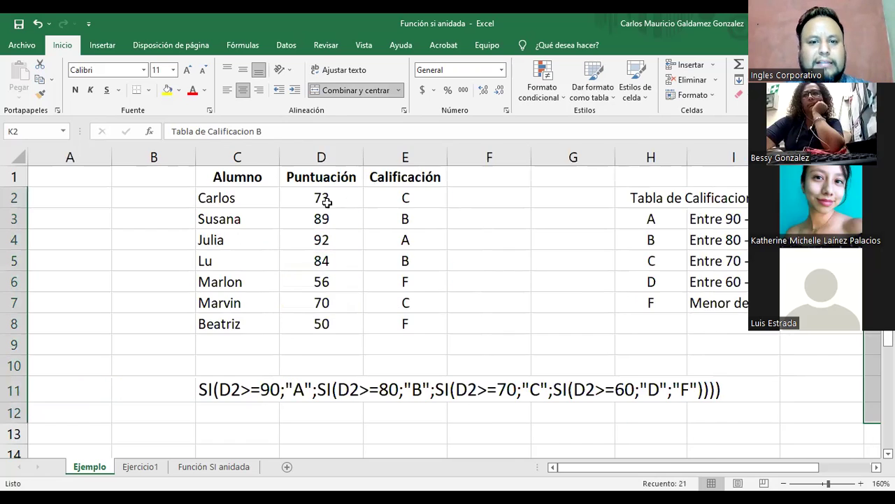
- Review the Calificación results in E2:E8 and row J of Tabla de Calificacion B, and return to the nested SI formula
left_click(400, 201)
left_click(408, 323, "shift")
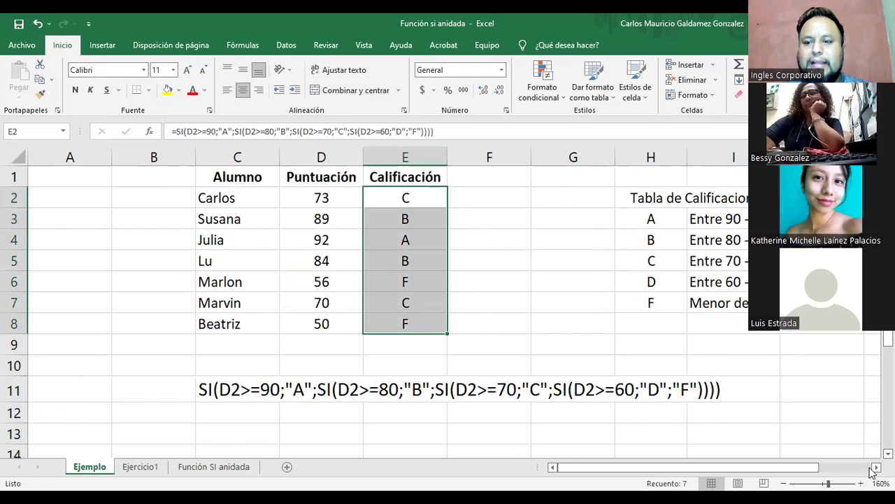
left_click(876, 467)
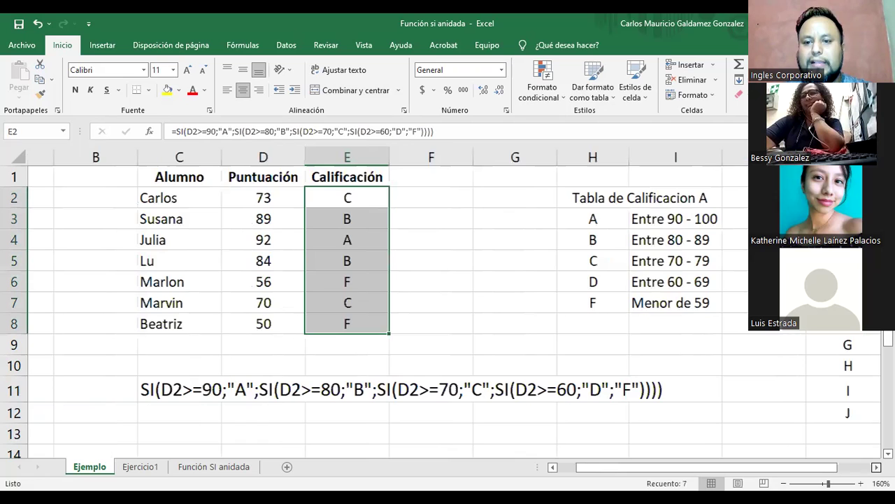
key("ctrl+z")
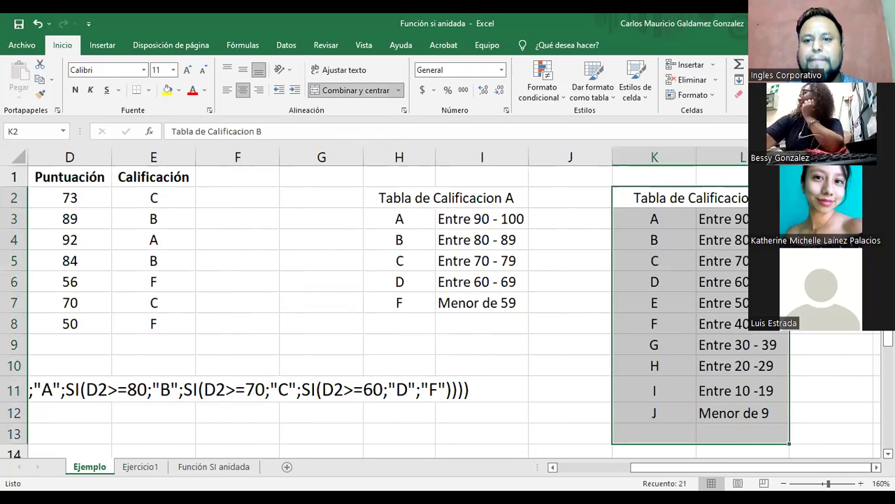
left_click(642, 412, "shift")
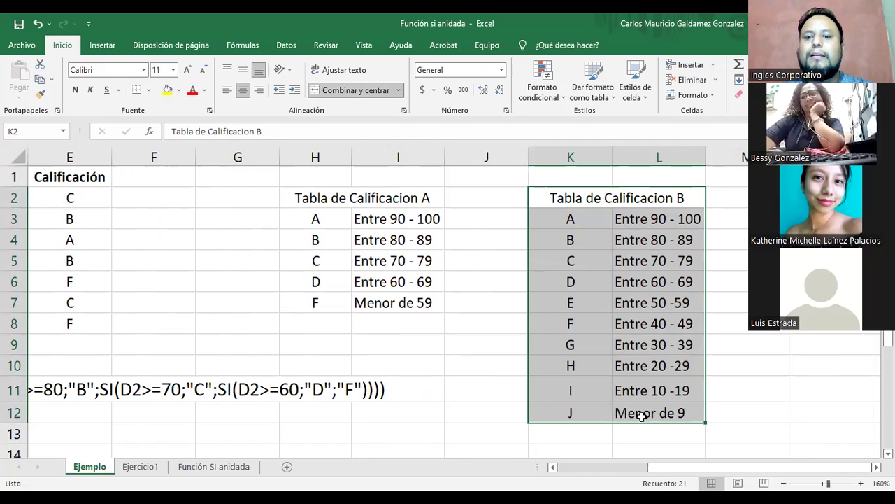
left_click(609, 414)
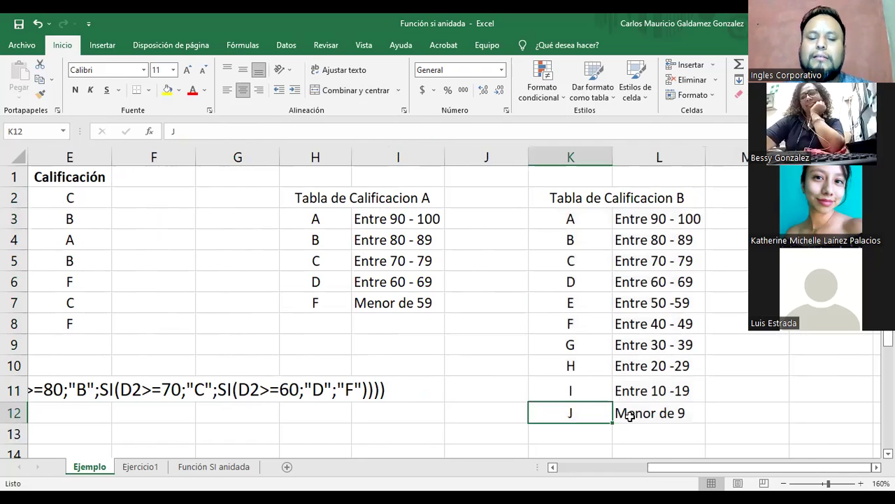
left_click_drag(630, 415, 589, 414)
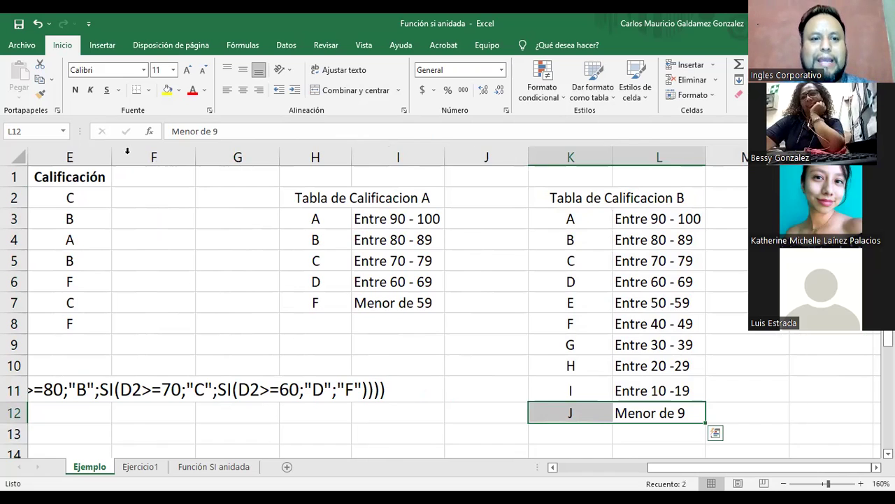
left_click(568, 472)
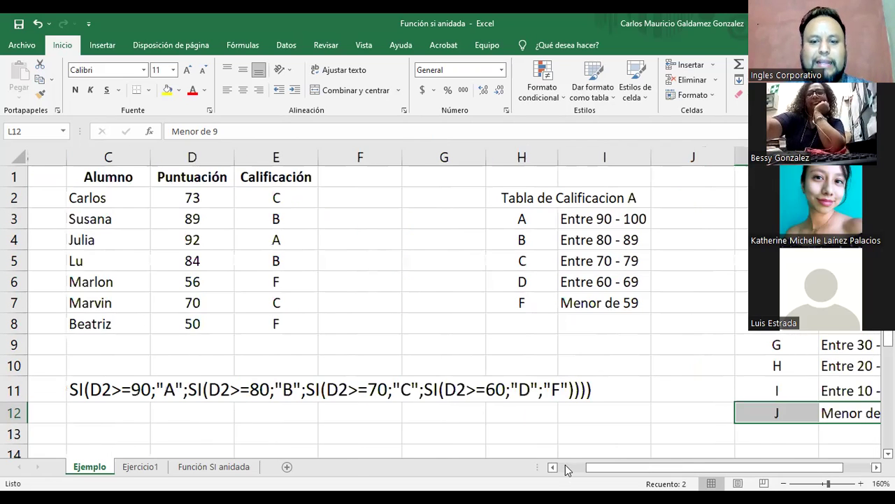
left_click(213, 388)
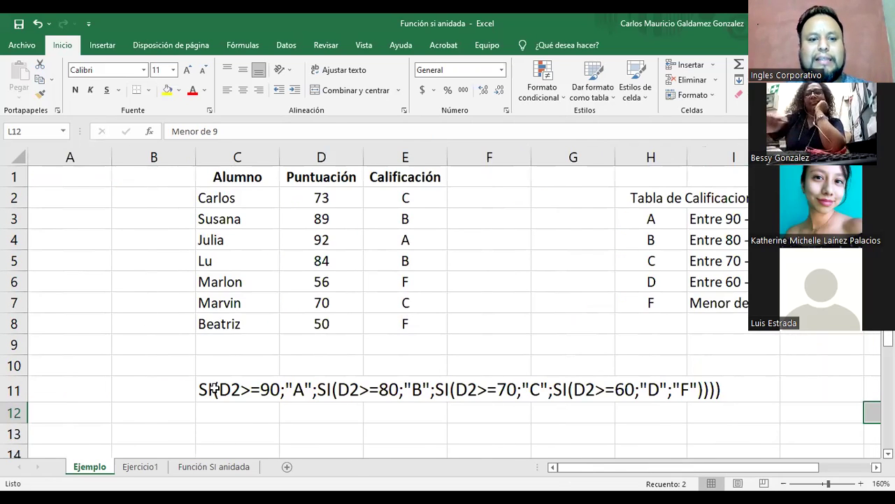
- Replace the final "F" in cell E2's formula with the start of another nested SI function
left_click(394, 198)
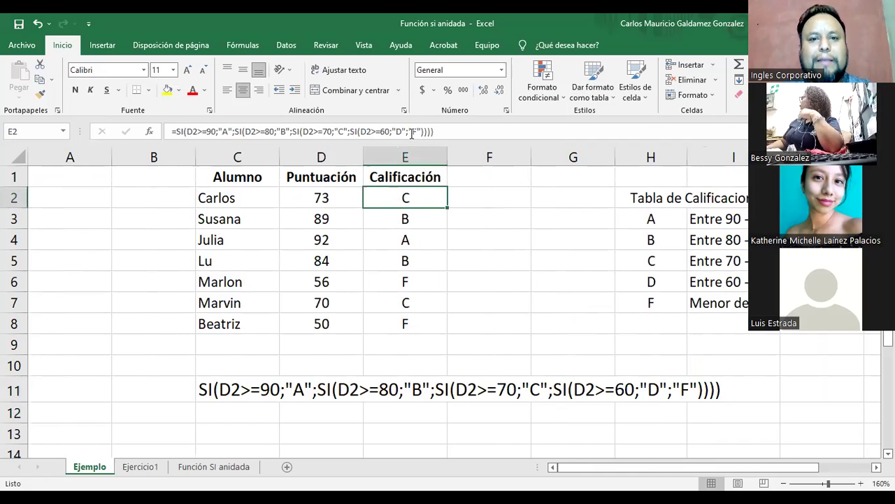
key("F2")
key("shift+Right")
key("shift+Right")
key("shift+Right")
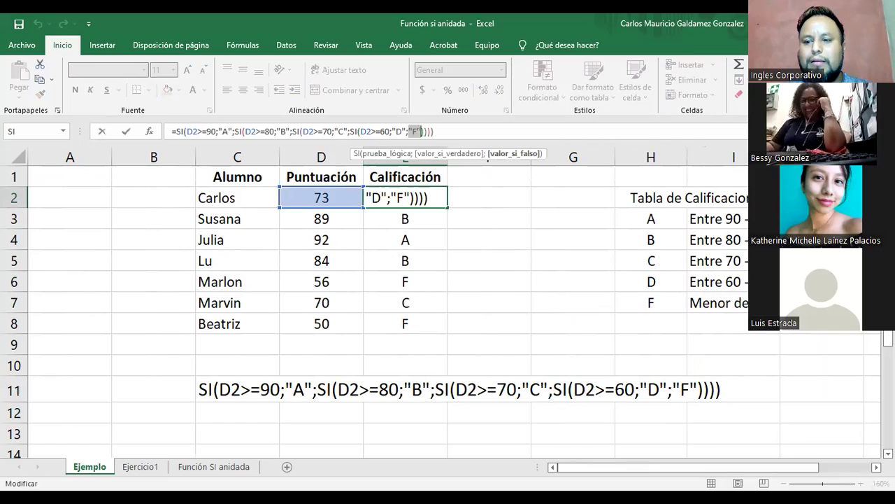
scroll(436, 238, "right", 1)
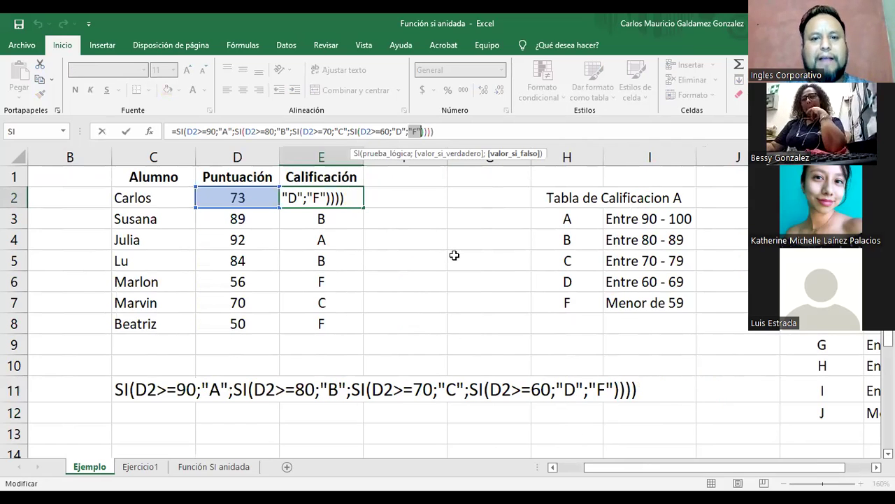
type("si(")
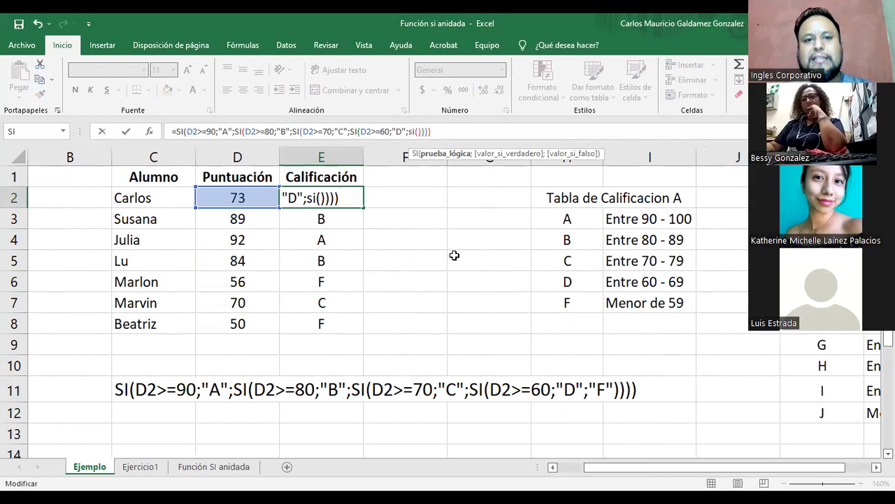
- Complete the new nested SI in E2 with the condition D2<=59 and the result "F", adding its closing parenthesis
type("D2")
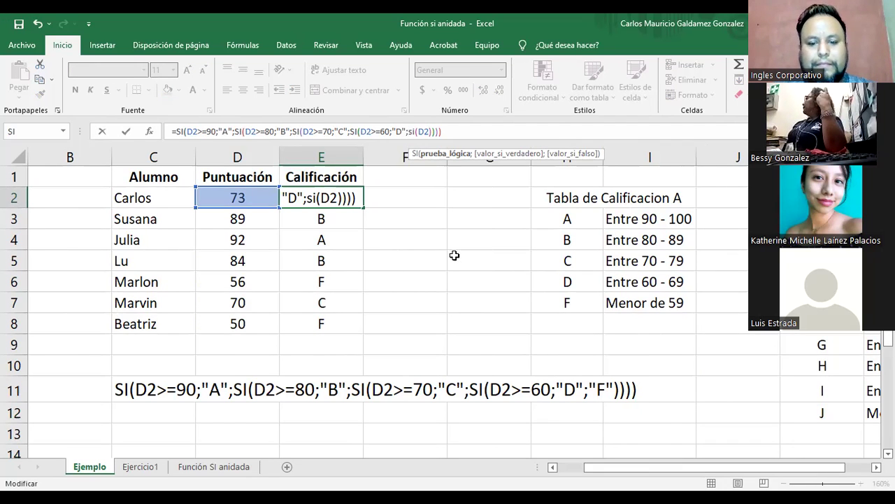
type(">")
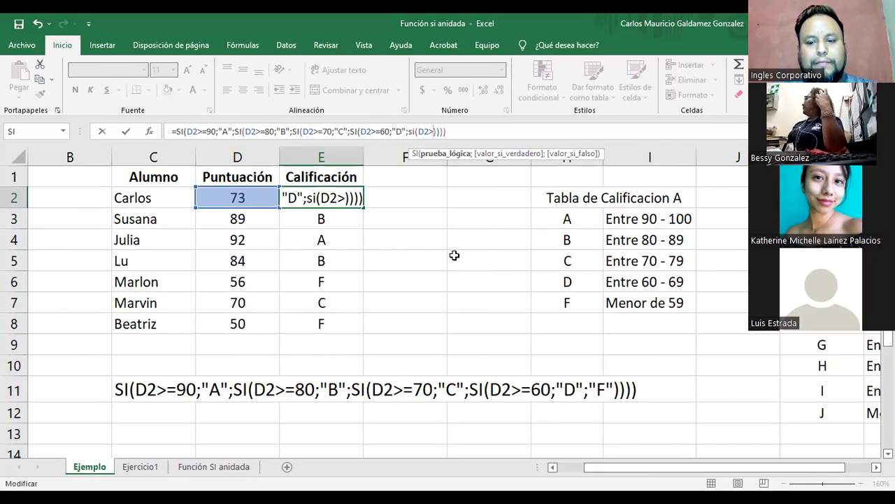
key("BackSpace")
type("<=")
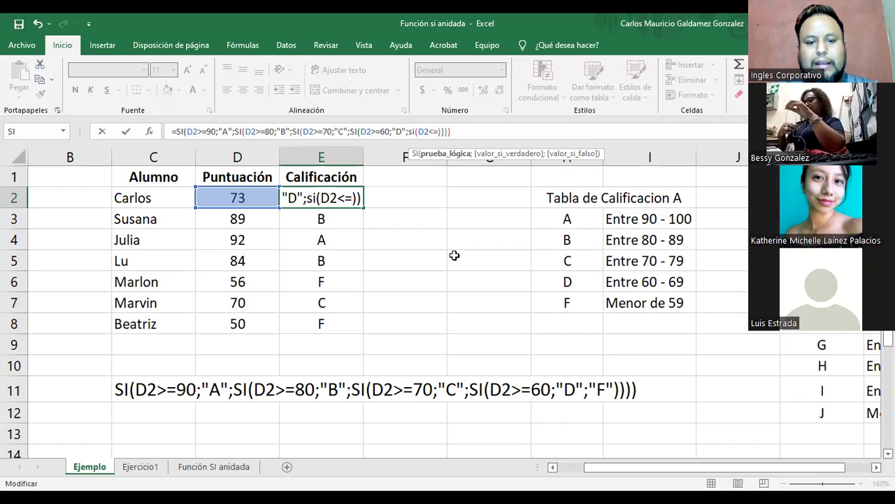
type("59")
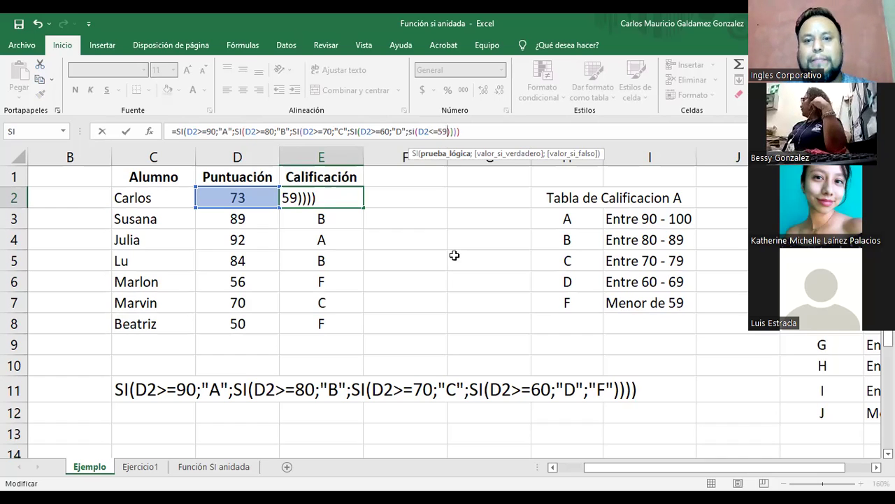
type(";")
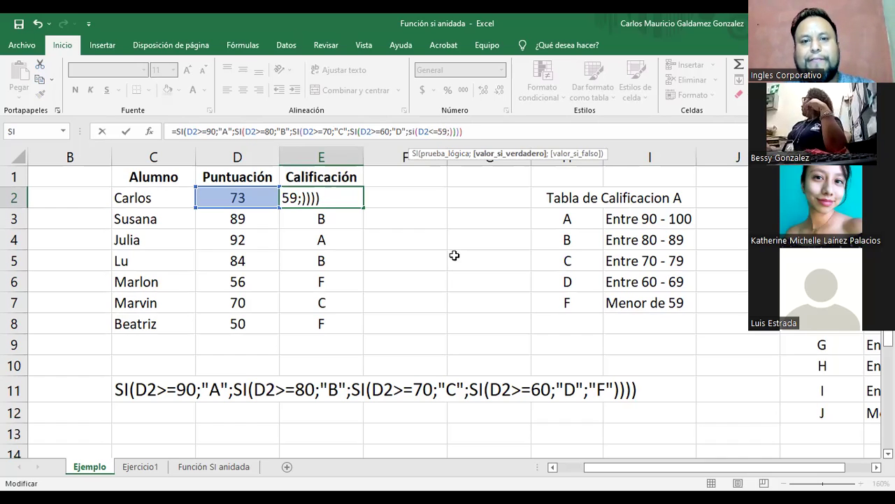
type("\"F\")")
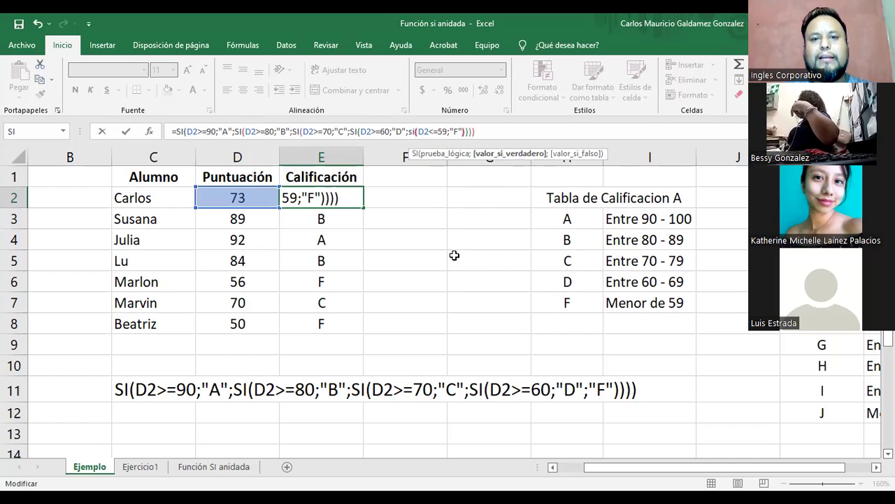
type(")")
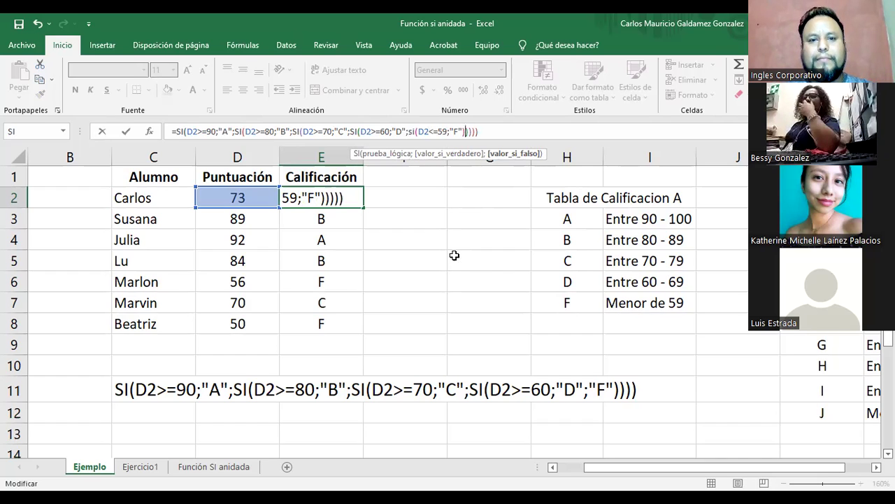
key("ctrl+Return")
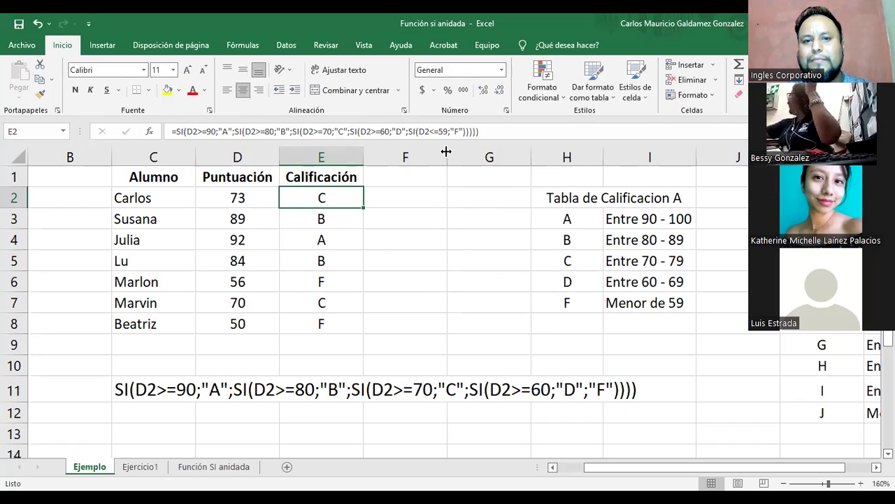
- Examine the added SI(D2<=59; condition within cell E2's formula
left_click(421, 131)
left_click_drag(420, 132, 431, 132)
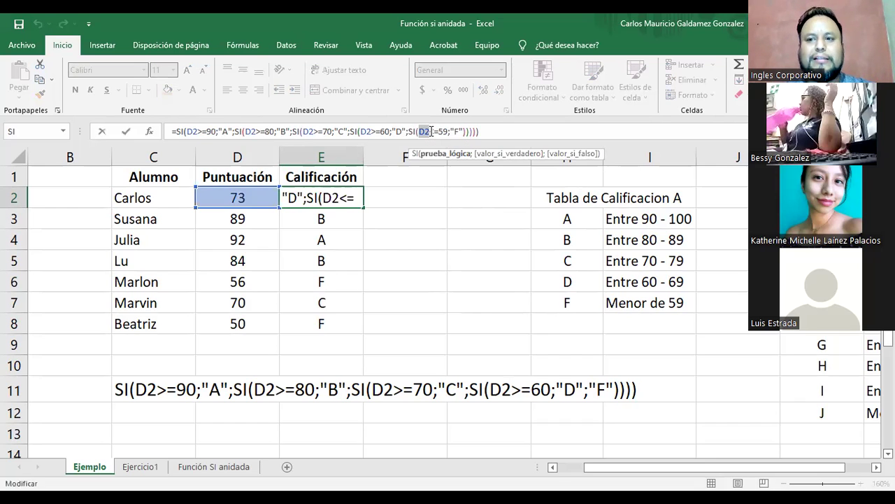
key("shift+Left")
key("shift+Left")
key("shift+Left")
key("shift+Left")
key("shift+Left")
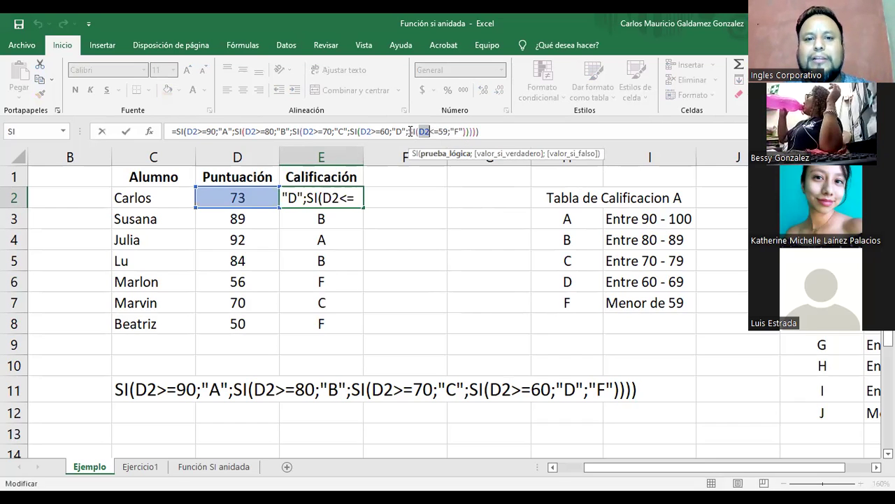
left_click(449, 131, "shift")
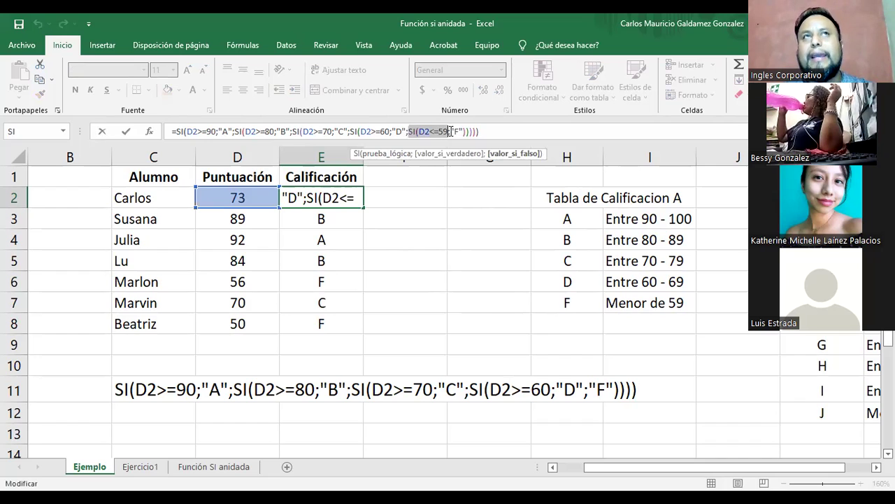
left_click(451, 132, "shift")
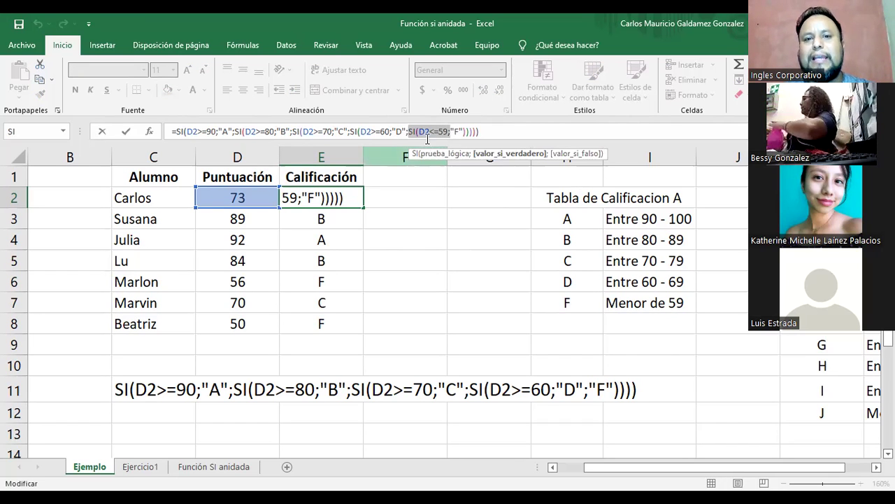
left_click(423, 132)
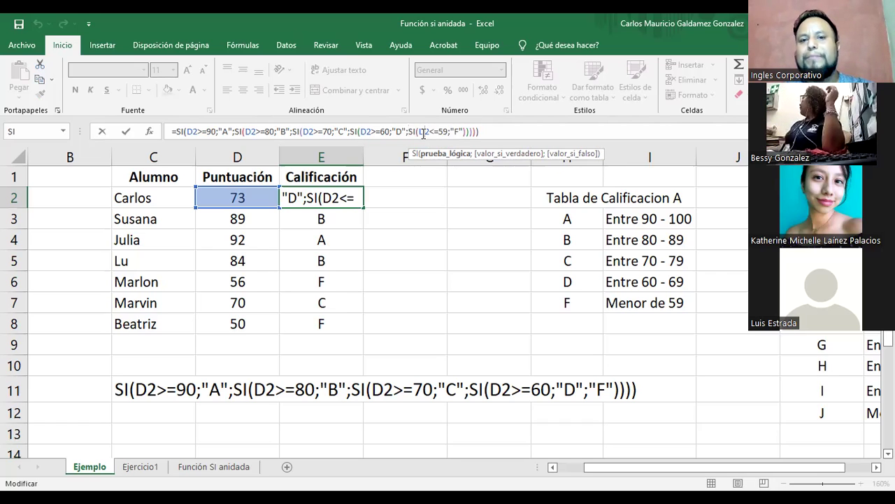
- Check the F row and its range in Tabla de Calificacion A
left_click(570, 302)
left_click(659, 302, "shift")
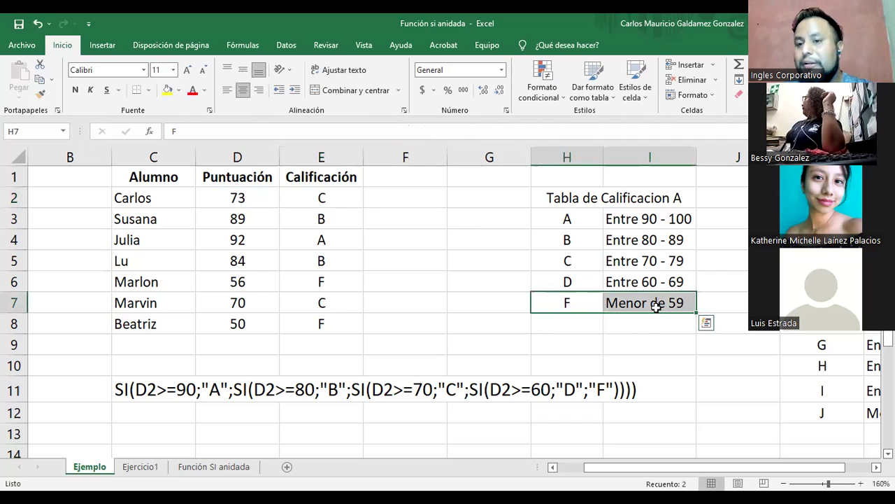
left_click(656, 305)
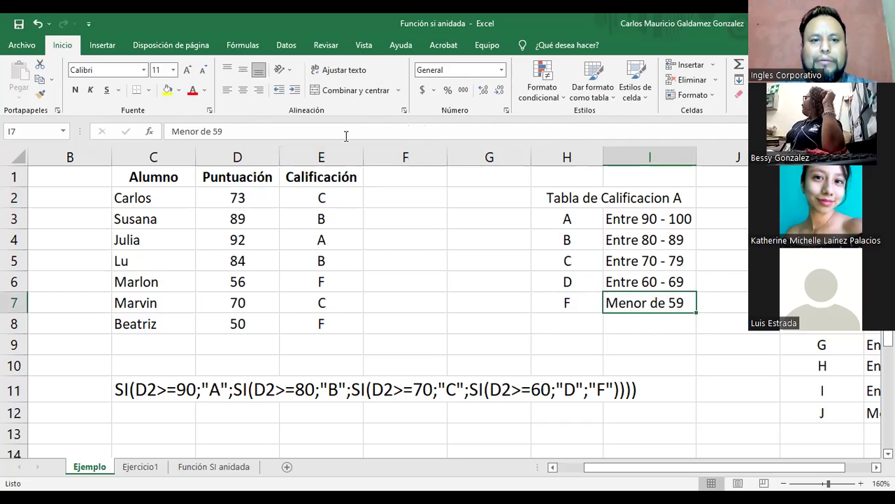
- Remove the extra SI(D2<=59; condition and its closing parenthesis from E2's formula, leaving "F" as the final false value
left_click(307, 197)
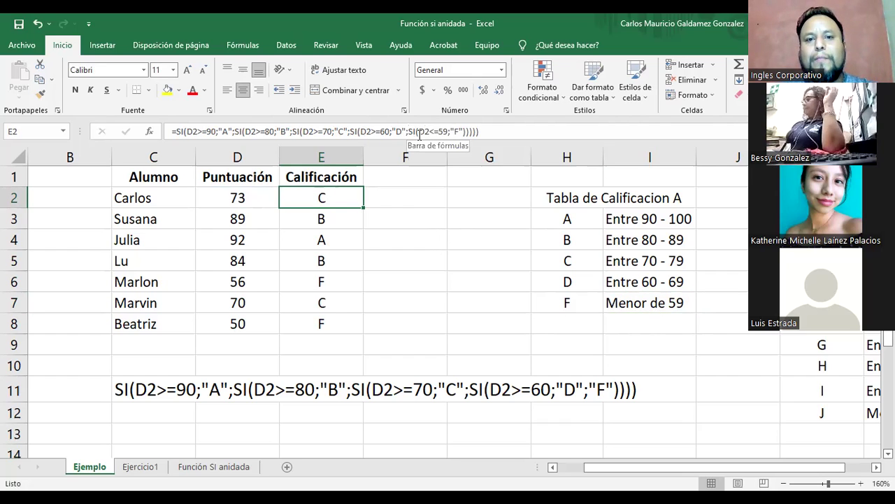
left_click_drag(409, 132, 452, 132)
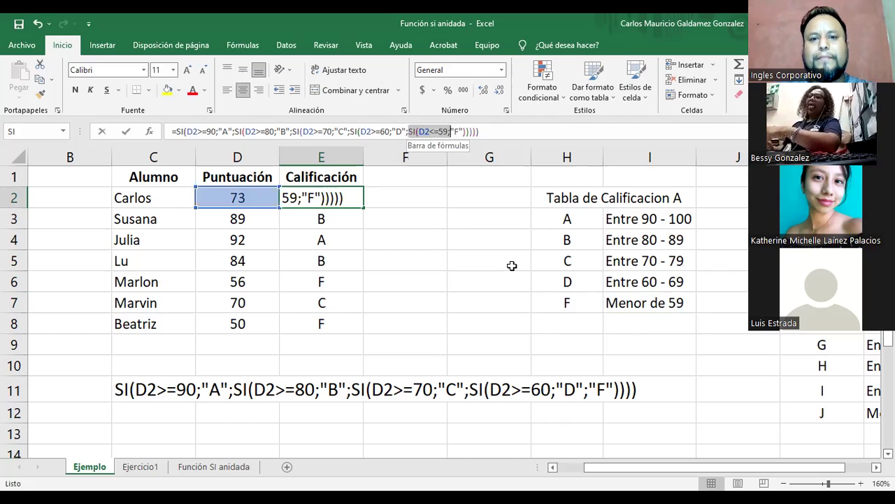
key("BackSpace")
key("Right")
key("Right")
key("Right")
key("Delete")
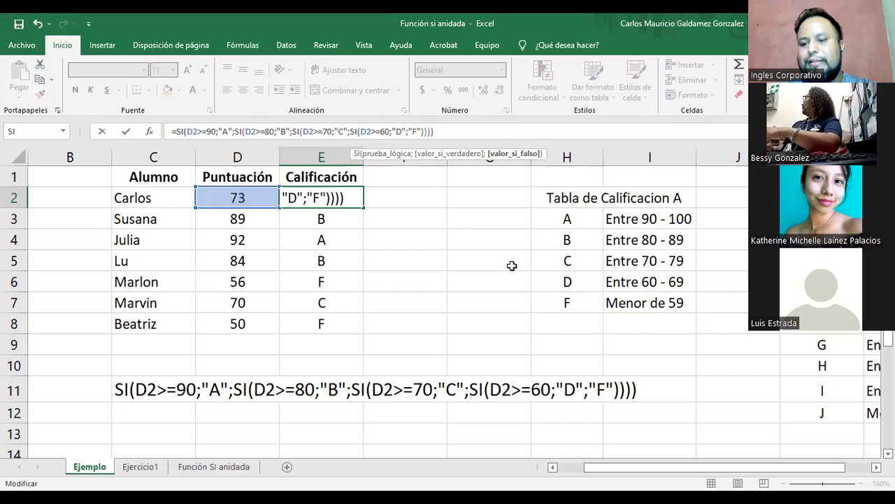
key("ctrl+Return")
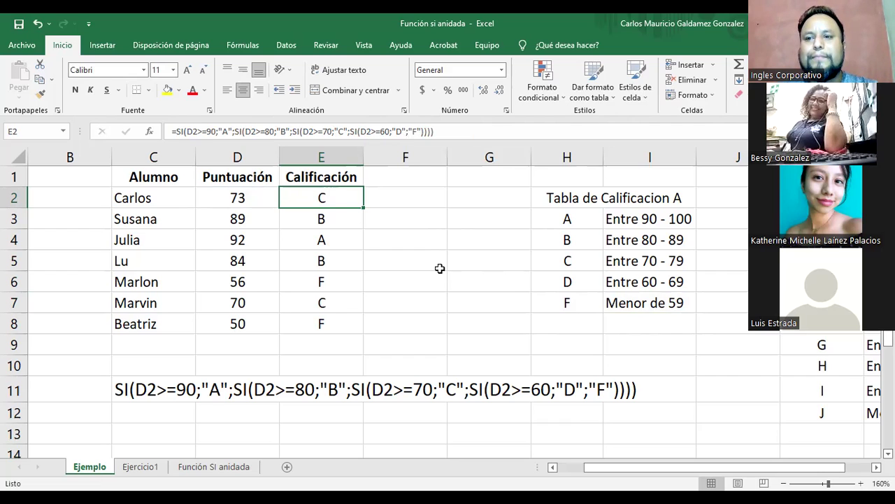
- Compare the student scores and grades with Tabla de Calificacion A, checking the F range, E2's formula and the score in D8
left_click(588, 308)
left_click(570, 213)
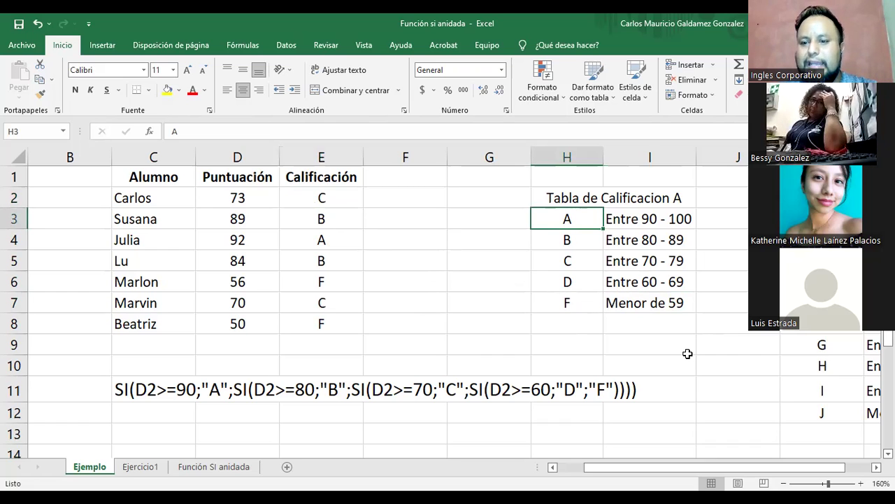
left_click_drag(311, 199, 327, 325)
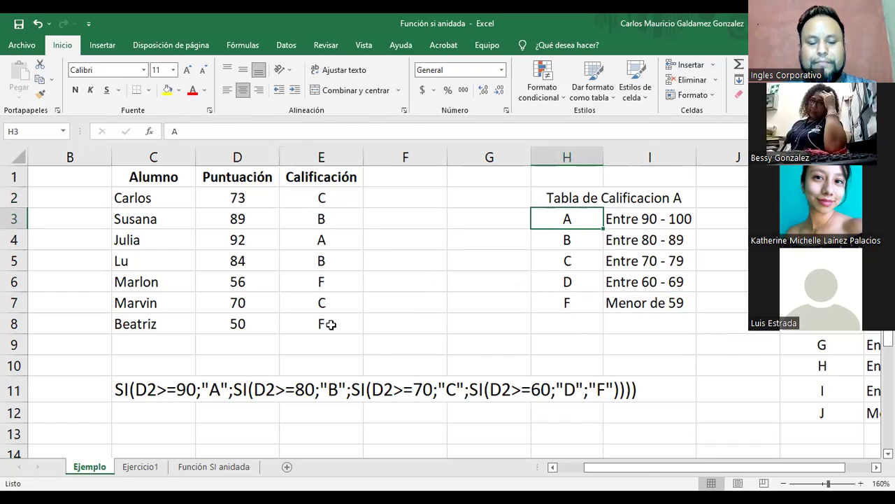
left_click(413, 344)
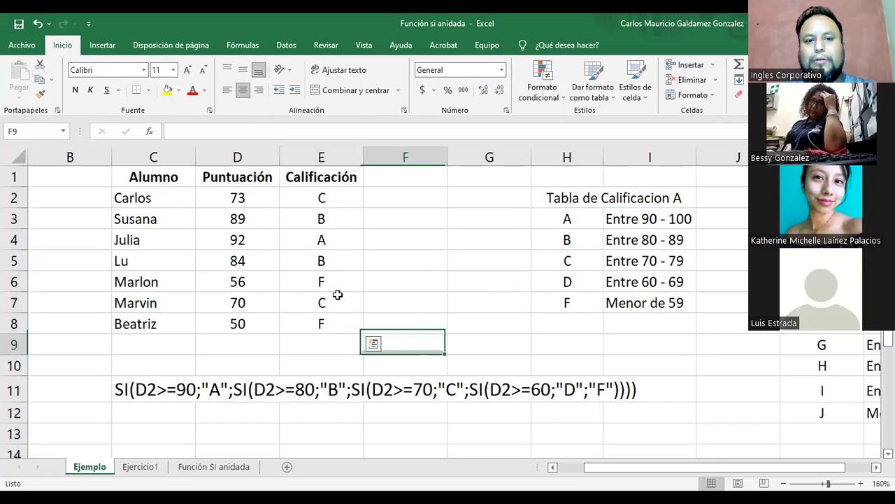
left_click(372, 343)
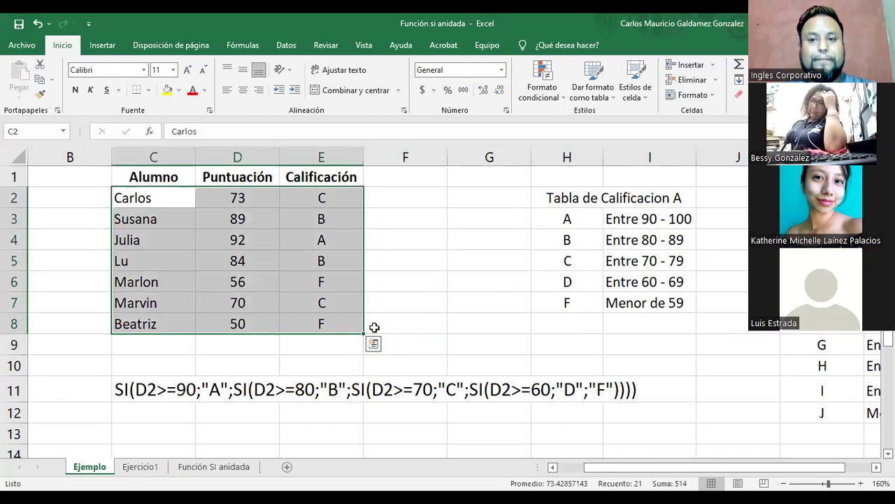
left_click(374, 328)
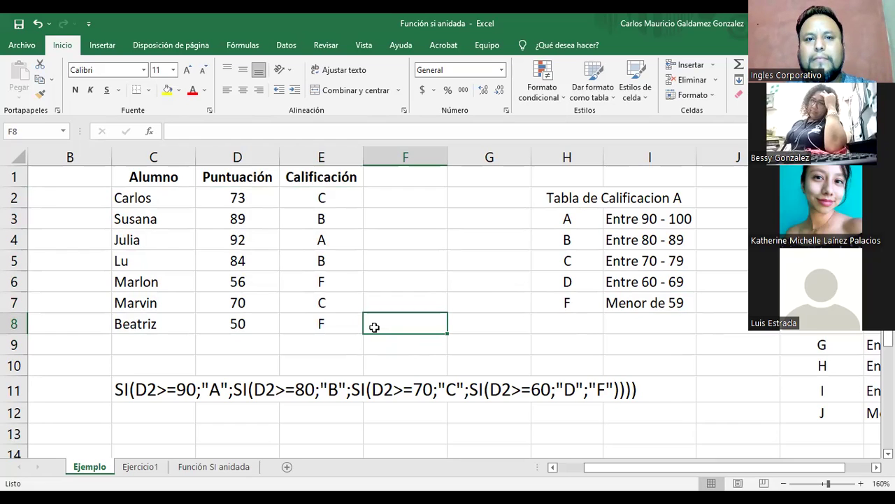
left_click(610, 303)
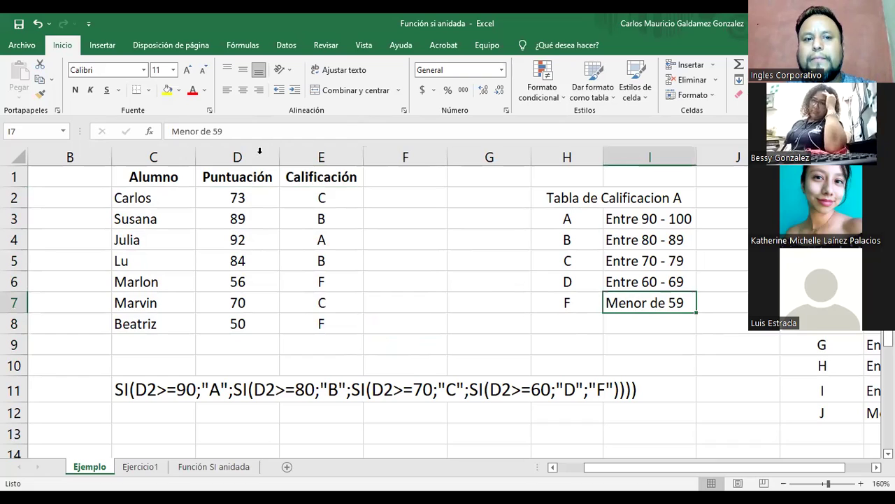
left_click(305, 199)
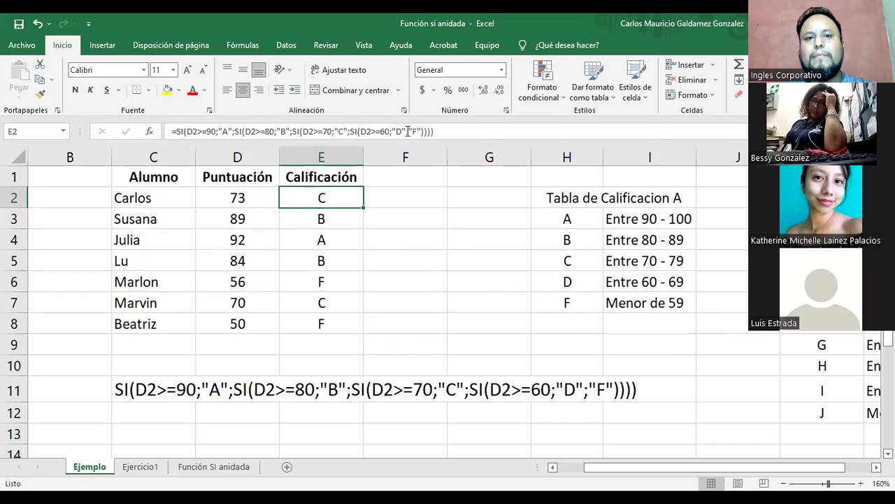
left_click(252, 323)
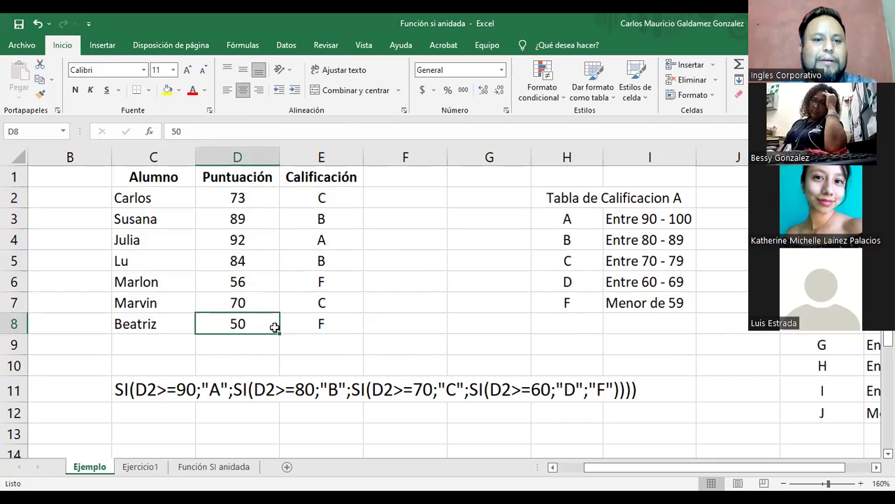
- Set the last student's score in D8 to 59 to test the grade formula in E8
left_click_drag(159, 319, 323, 323)
left_click(323, 323)
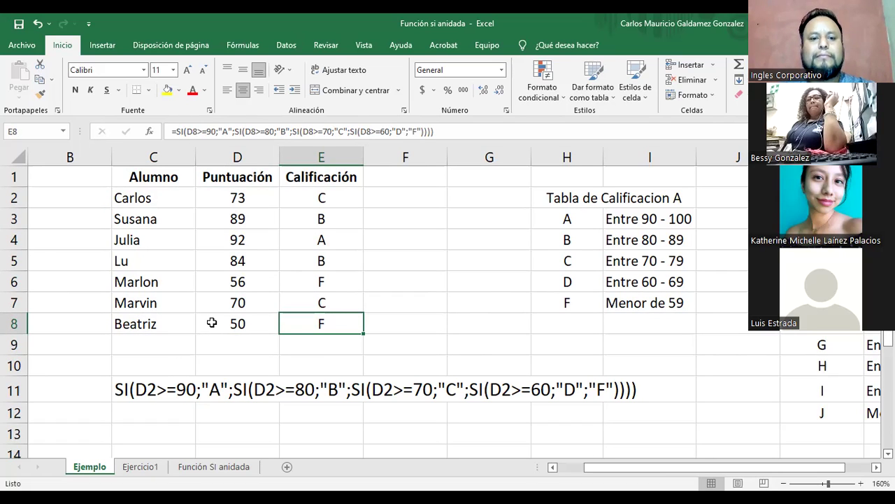
left_click(212, 322)
type("59")
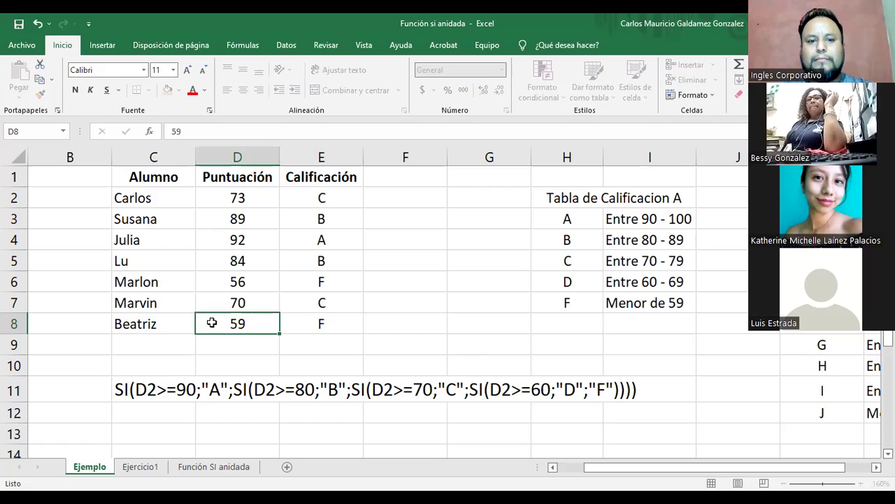
key("Return")
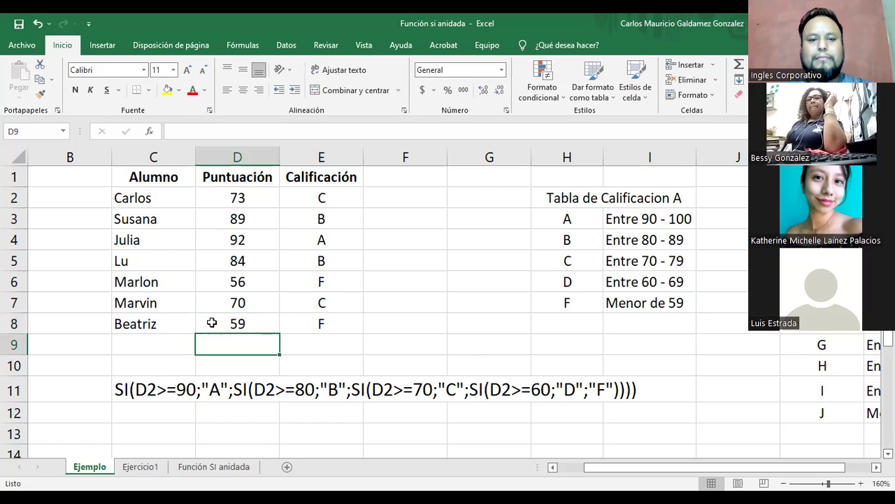
- Set the score in D8 to 60 to test the lower limit of grade D
left_click(212, 322)
left_click(354, 328)
left_click(257, 323)
type("60")
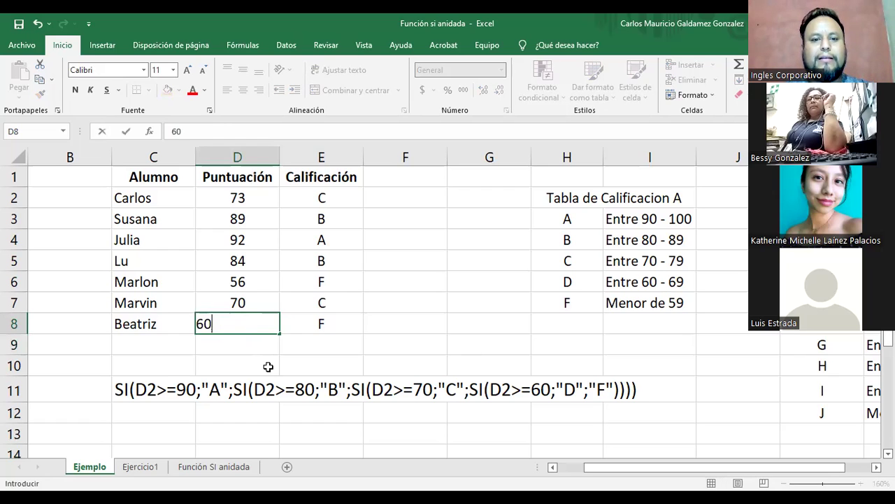
key("Return")
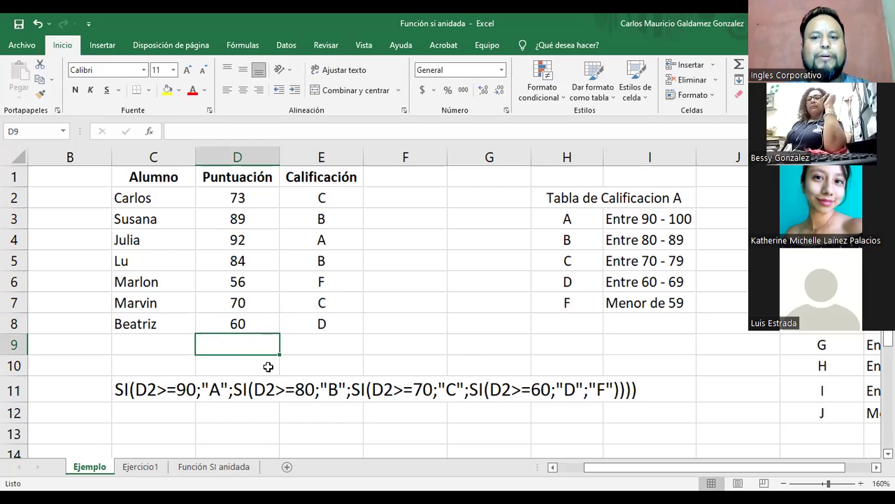
- Examine the nested SI formula in E2, highlighting its last condition D2>=60 and the false value "F"
key("Up")
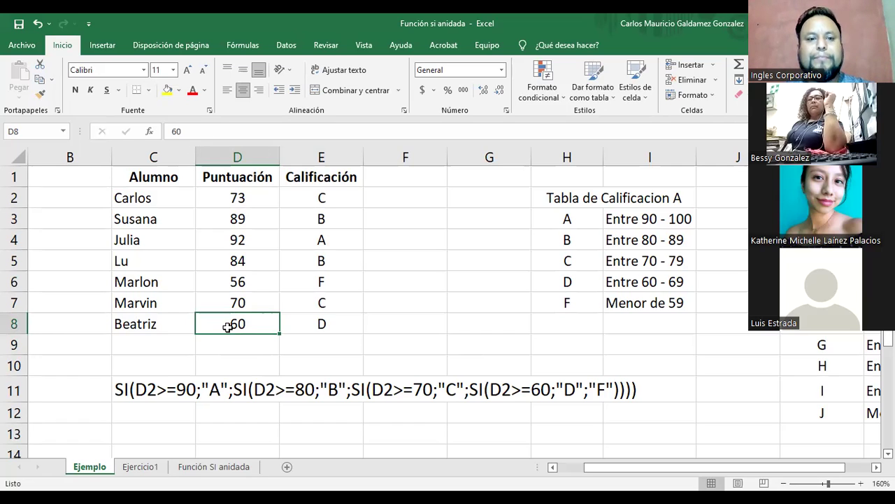
left_click(176, 131)
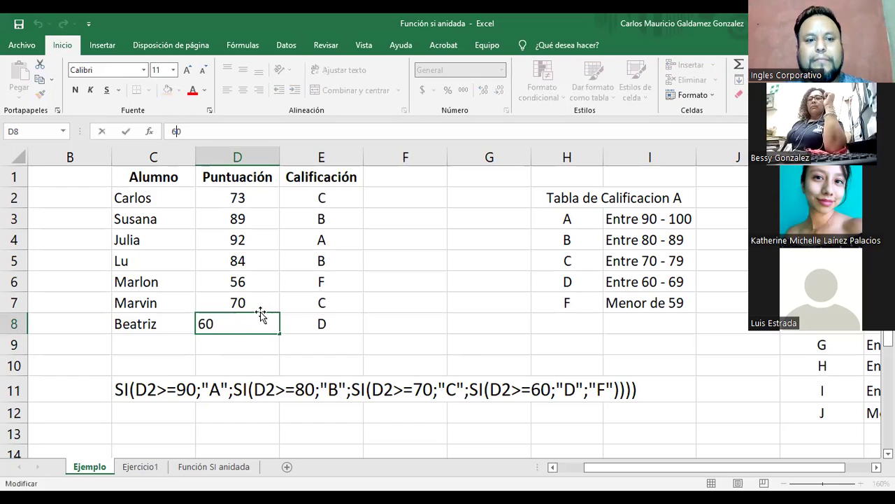
left_click(335, 194)
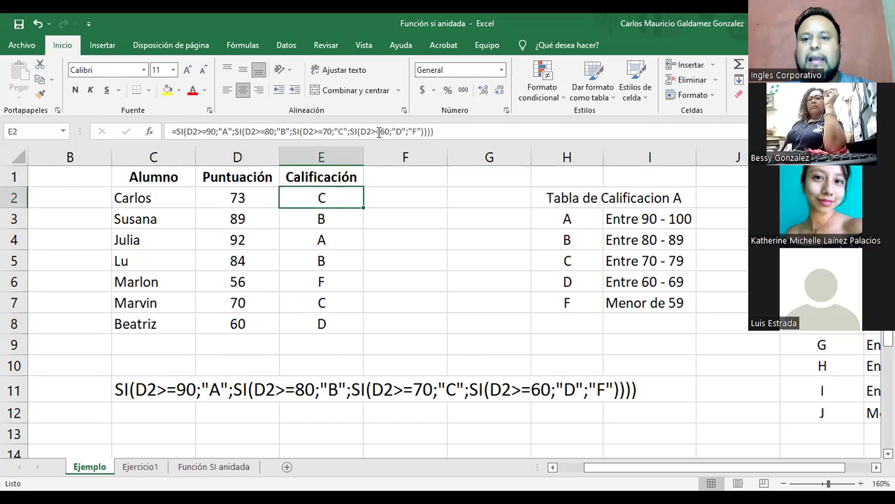
left_click(381, 132)
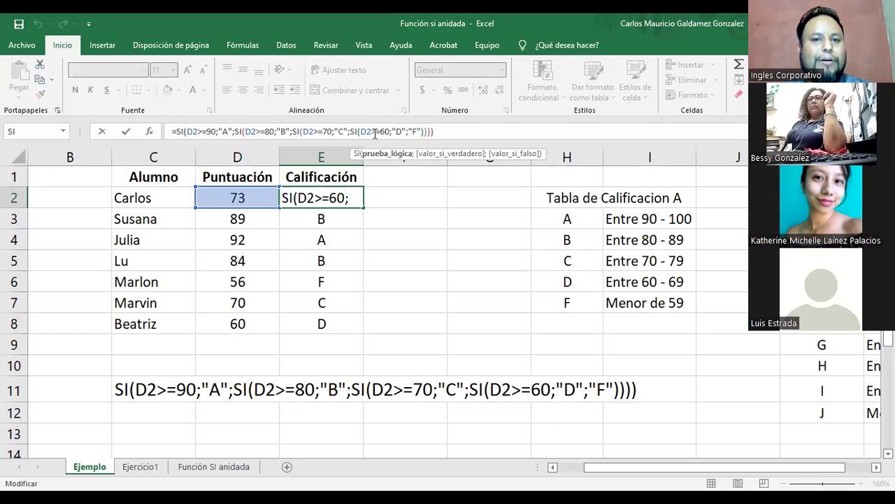
left_click_drag(361, 132, 388, 133)
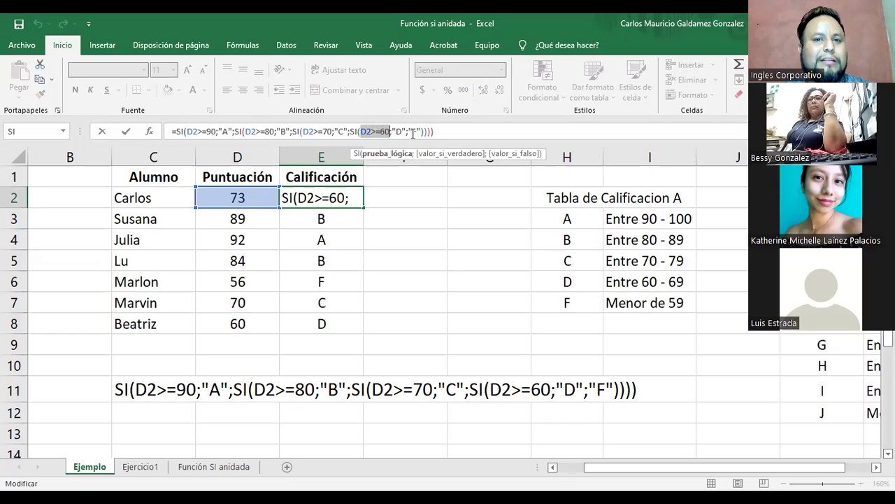
left_click(416, 133)
double_click(415, 133)
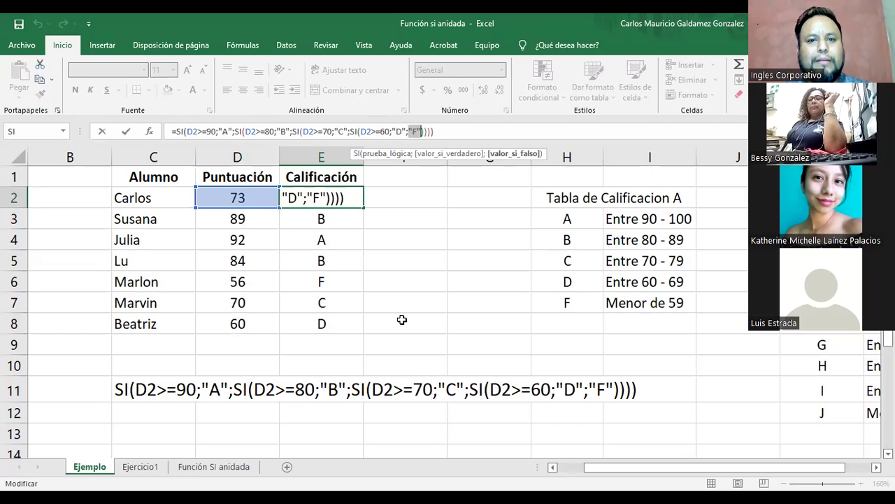
key("Escape")
left_click(321, 308)
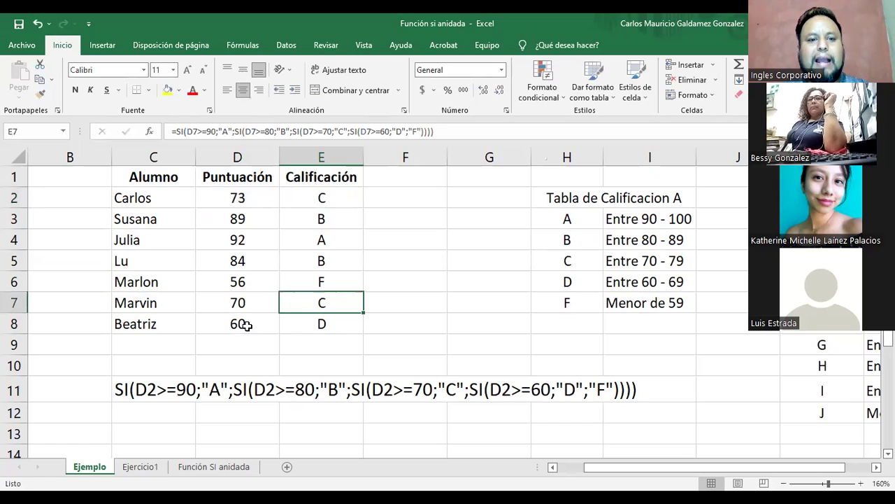
- Compare the score in D8 and its grade in E8 with the ranges in Tabla de Calificacion A
left_click(241, 324)
left_click(300, 320, "shift")
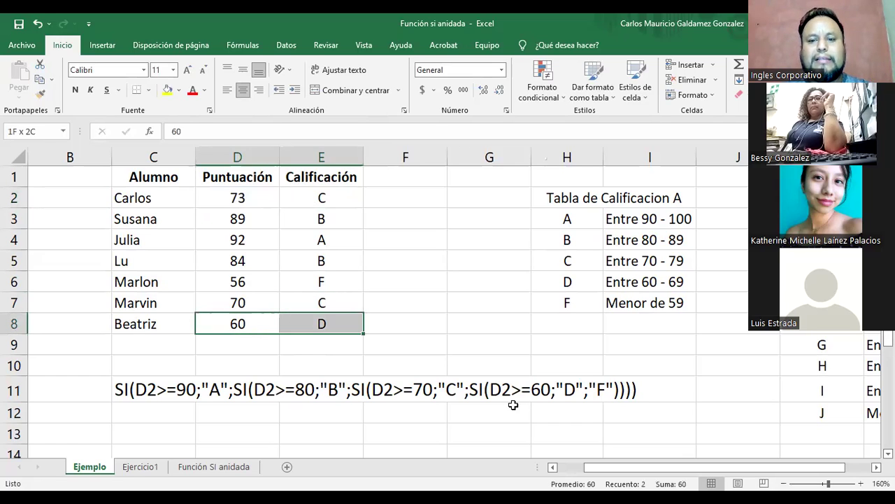
left_click(553, 280)
left_click(617, 282, "shift")
left_click(617, 287)
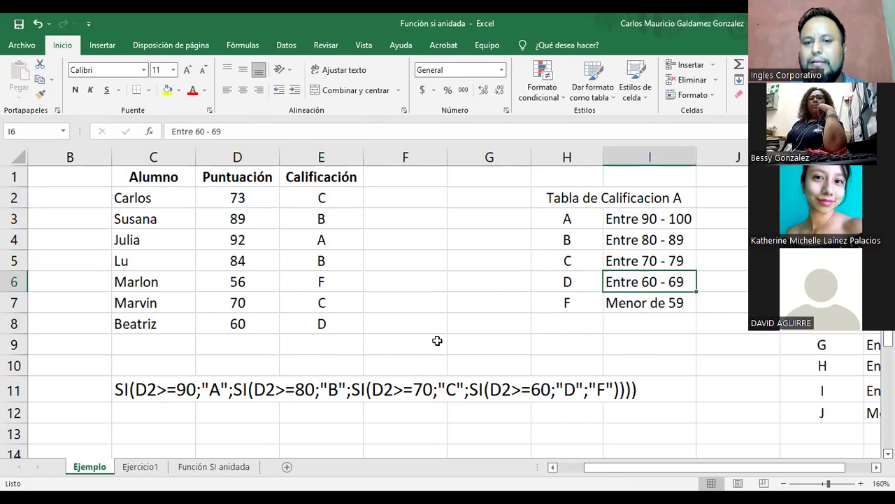
left_click(311, 325)
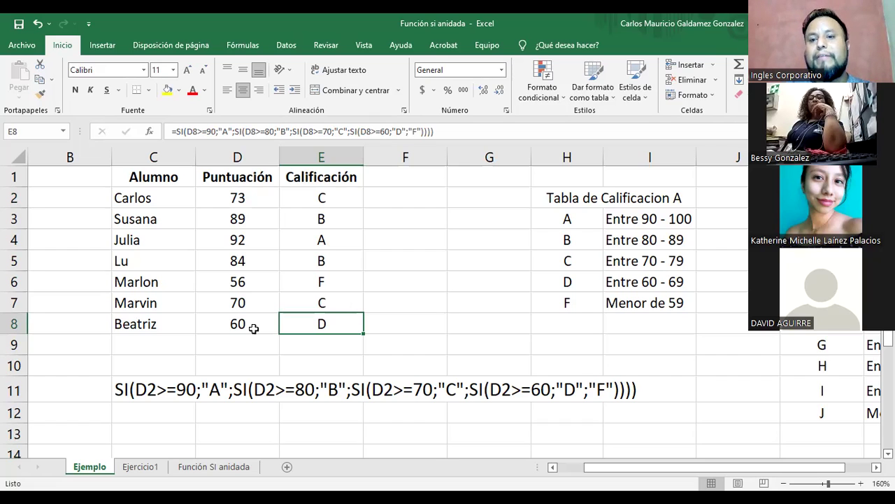
left_click_drag(549, 218, 650, 302)
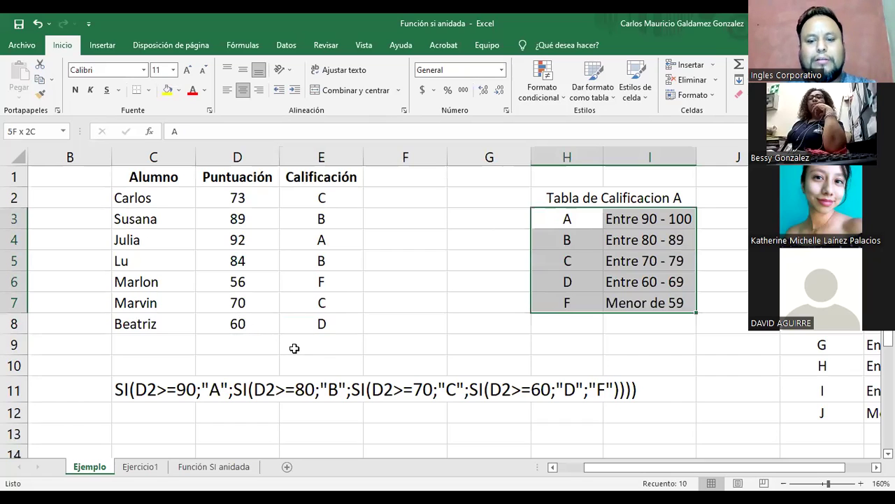
left_click(273, 330)
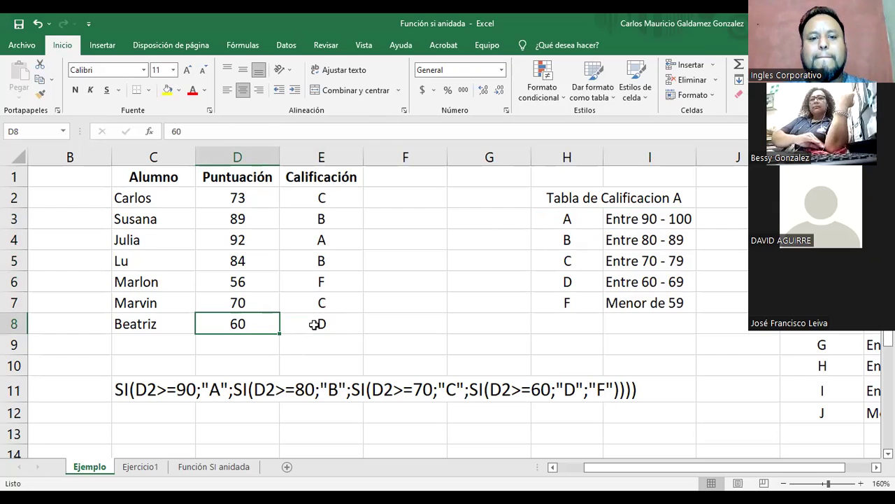
- Examine the nested SI formula in E8 from its start through the final false value "F", leaving it unedited
left_click(314, 323)
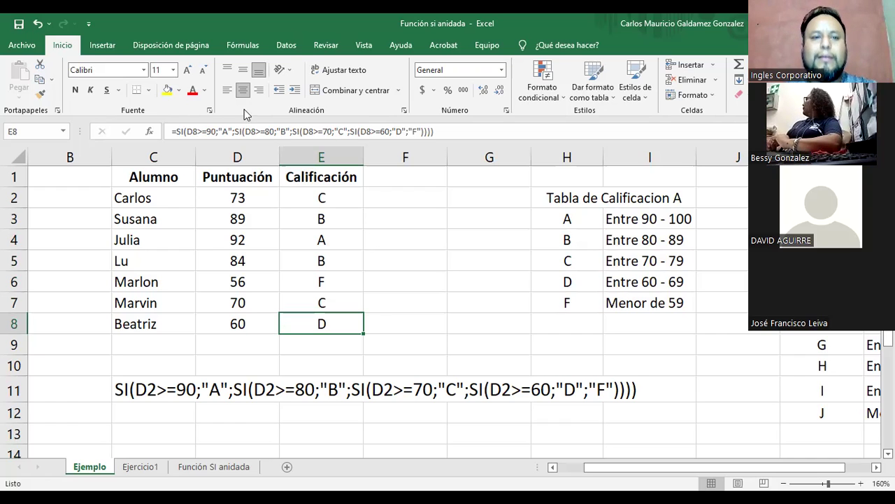
left_click(179, 133)
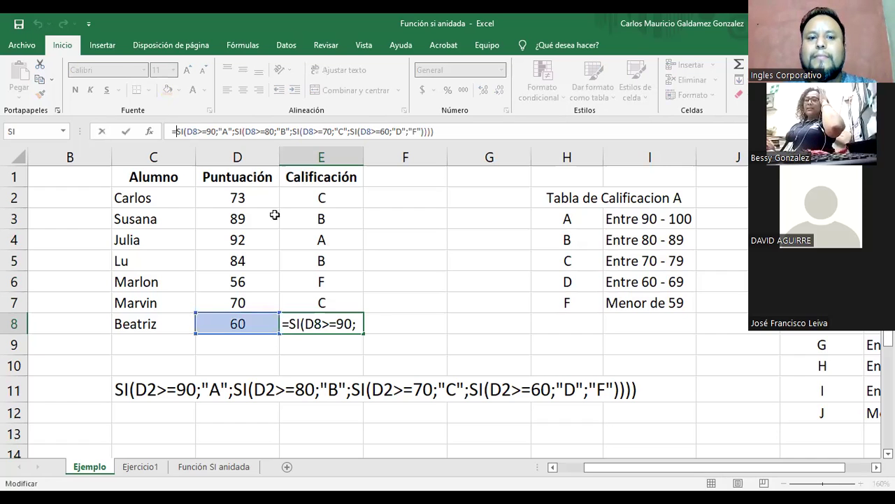
key("ctrl+Return")
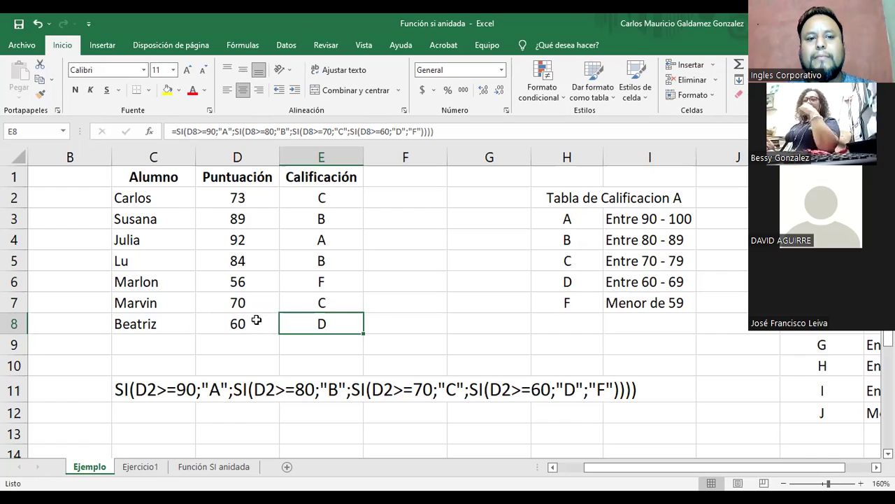
left_click(255, 319)
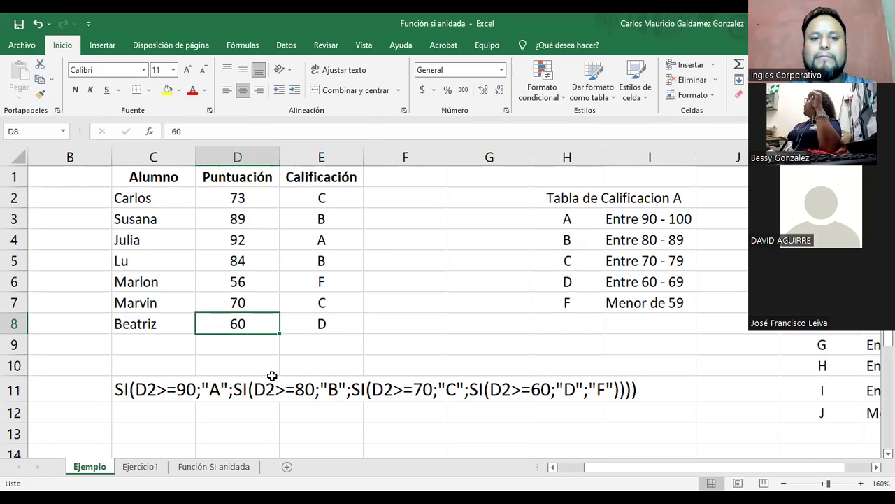
left_click(330, 323)
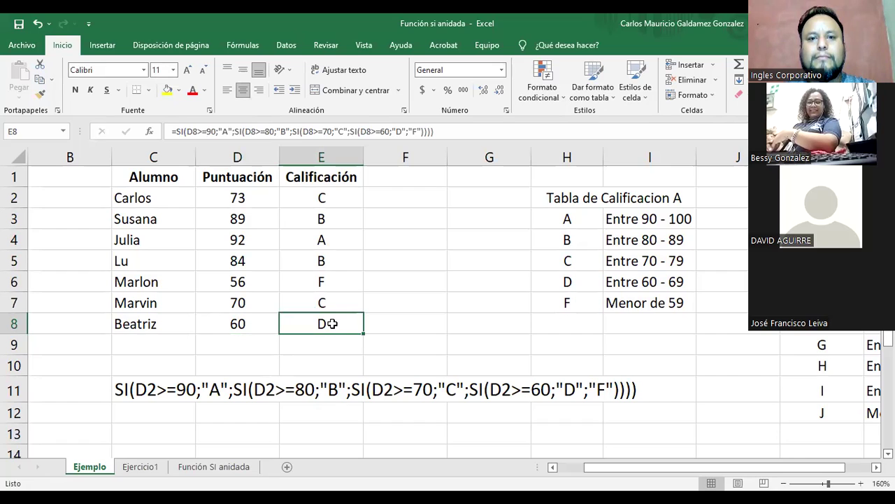
left_click(422, 132)
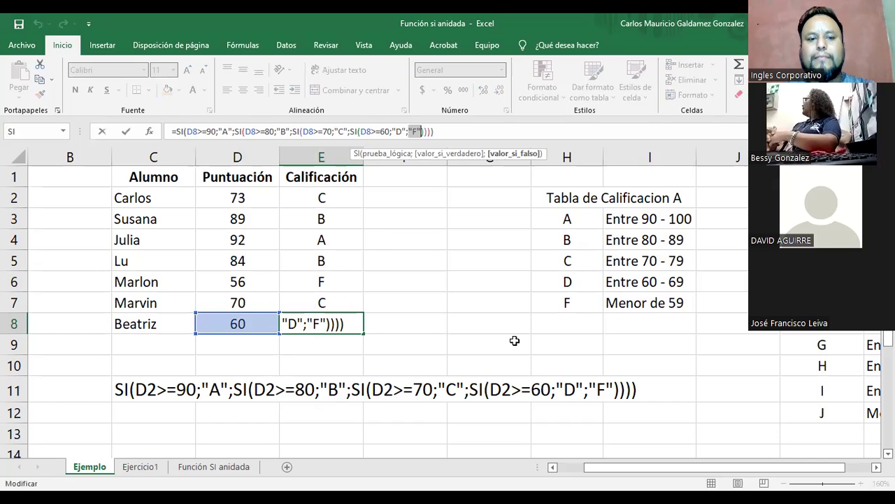
key("ctrl+Return")
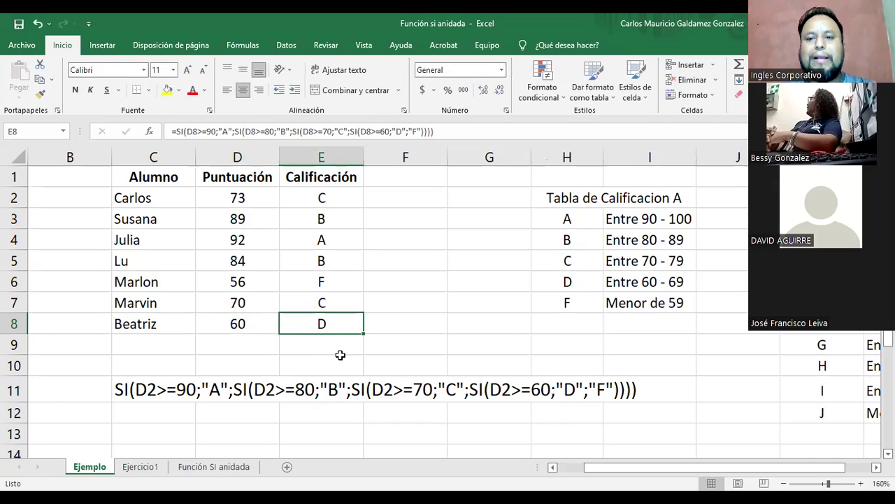
- Set the score in D8 to 49 and check it against the grade in E8
key("Left")
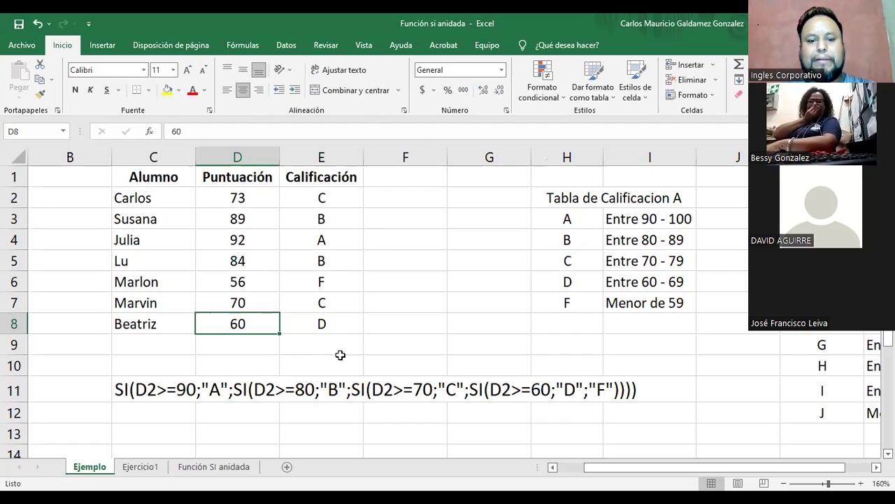
type("49")
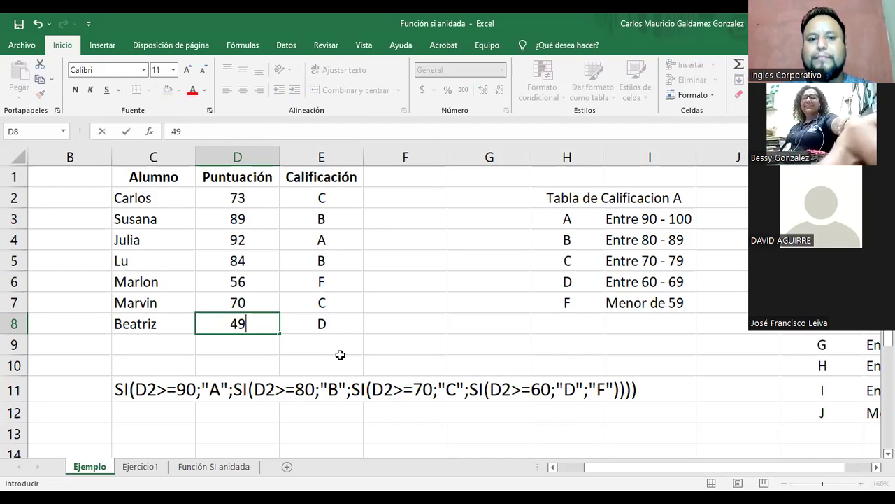
key("Return")
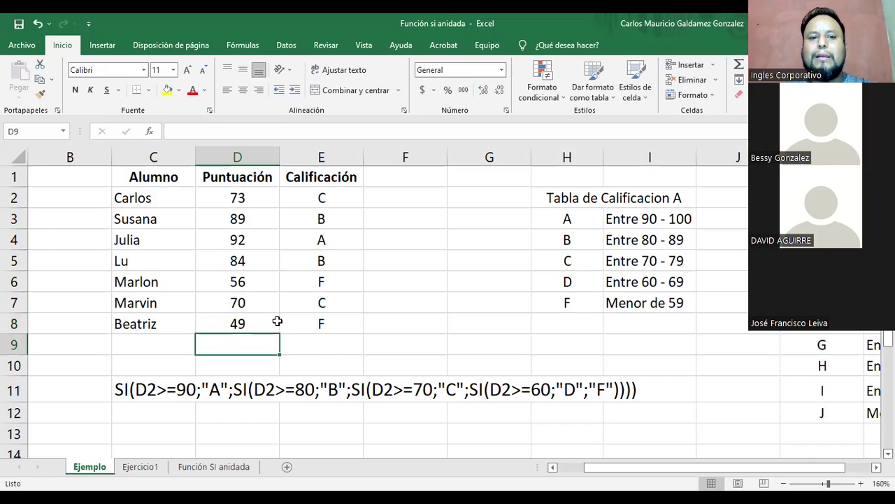
left_click_drag(271, 322, 308, 325)
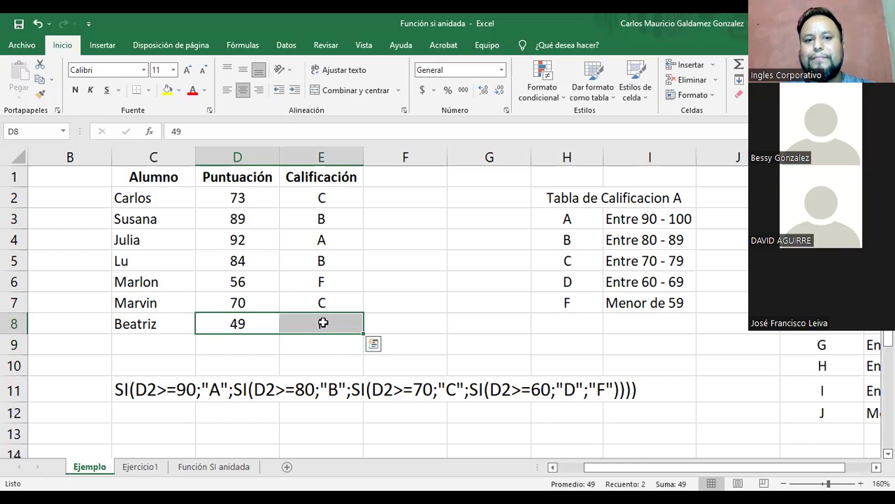
left_click(323, 323)
left_click(236, 321, "shift")
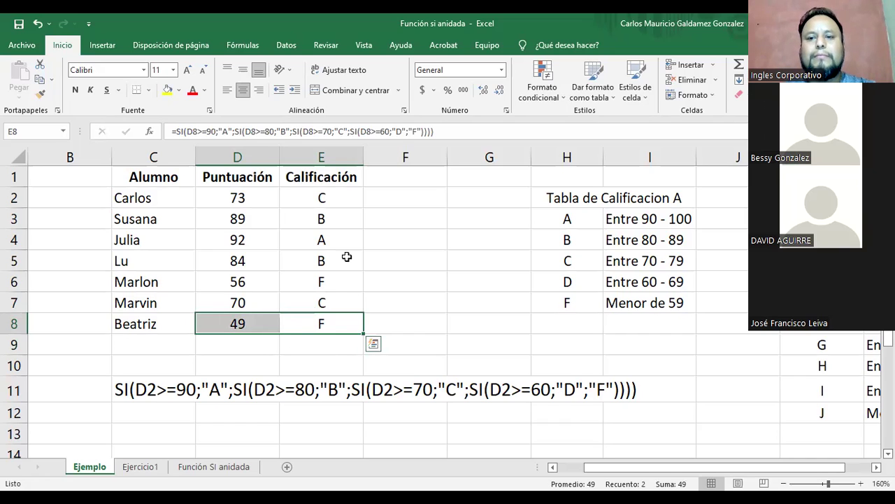
- Set the score in D8 to 59, then check the formula in E8 and the formula text in C11
left_click(248, 326)
type("59")
key("Return")
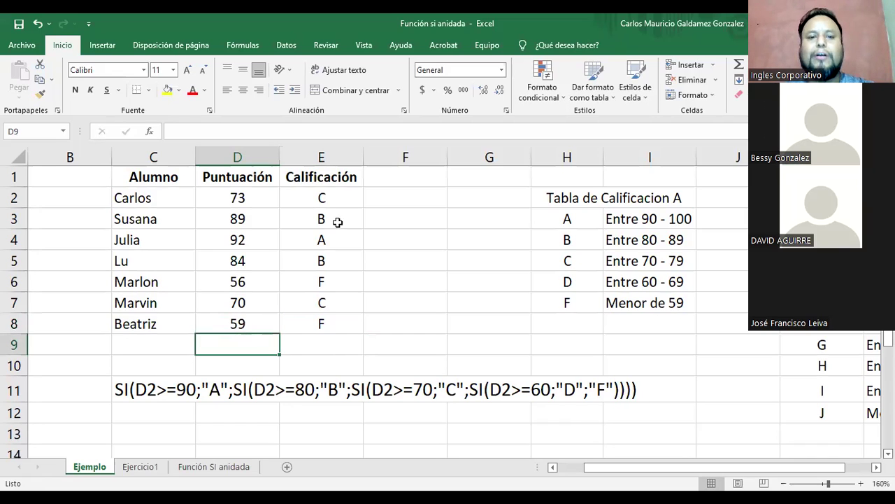
left_click(324, 324)
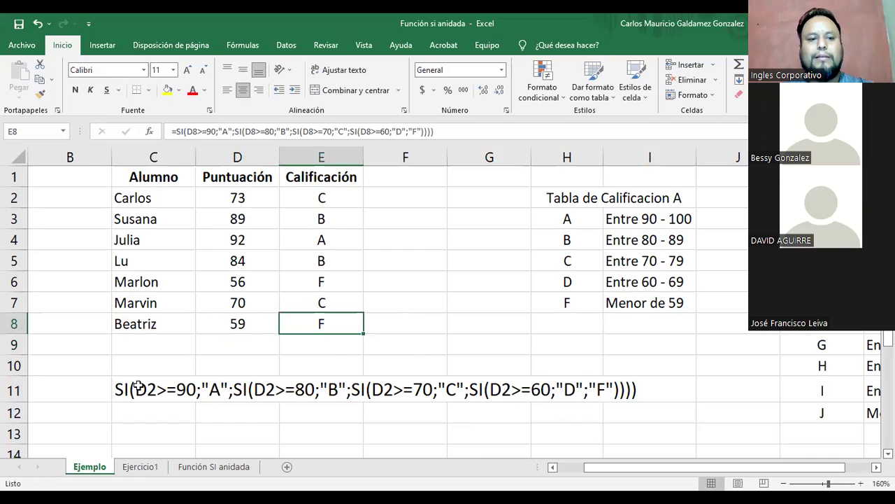
left_click(118, 389)
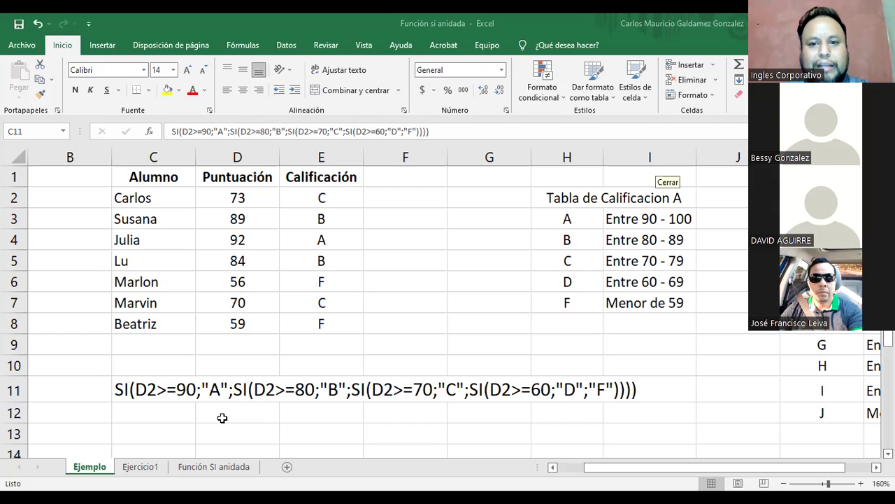
- Enter the alternative nested SI formula, ending in the condition <=69 for "F", in F2 and make all its score references point to D8
left_click(379, 200)
type("=SI(B8>=90;\"A\";SI(B8>=80;\"B\";SI(B8>=70;\"C\";SI(B8>=60;\"D\";SI(B8<=69;\"F\")))))")
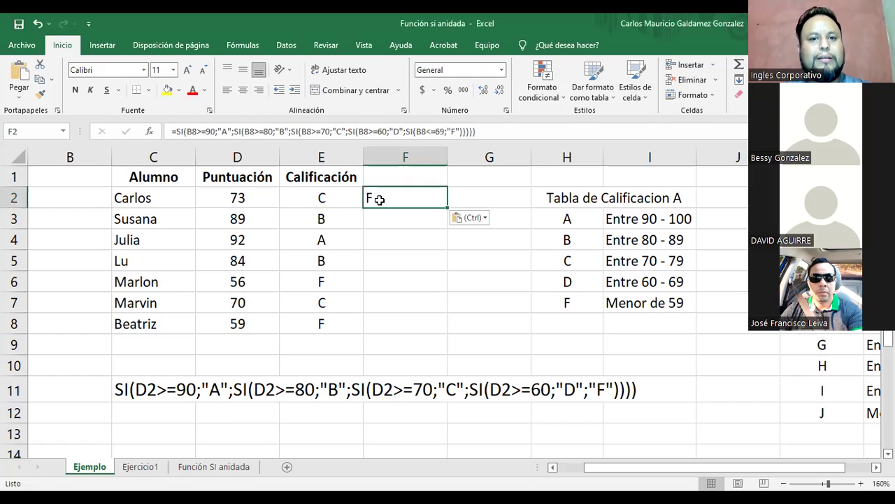
double_click(380, 199)
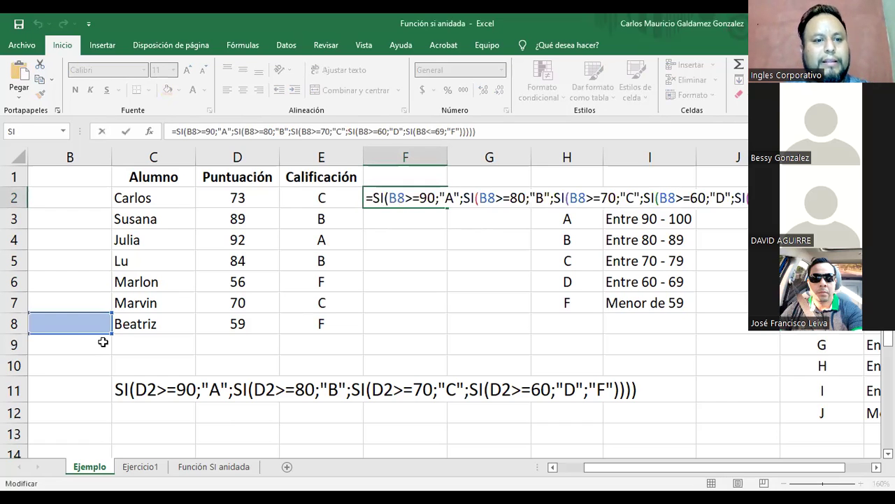
left_click_drag(74, 338, 322, 335)
left_click_drag(63, 333, 232, 344)
left_click_drag(171, 334, 230, 326)
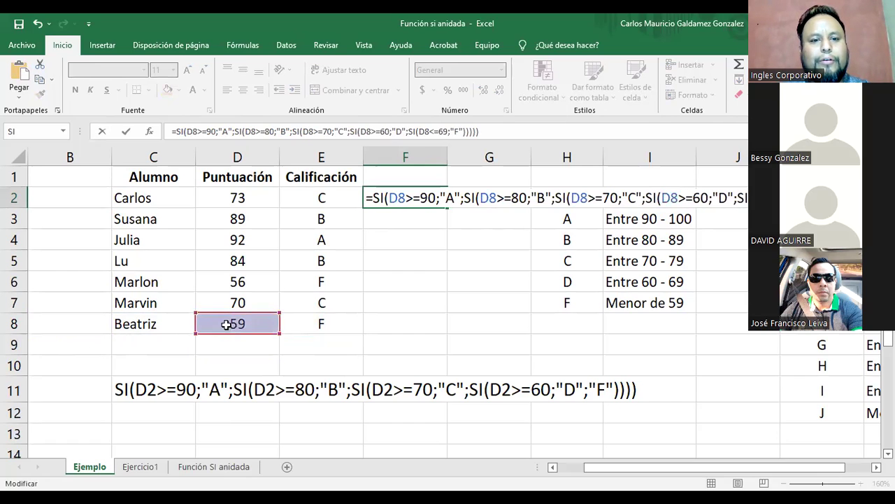
key("Return")
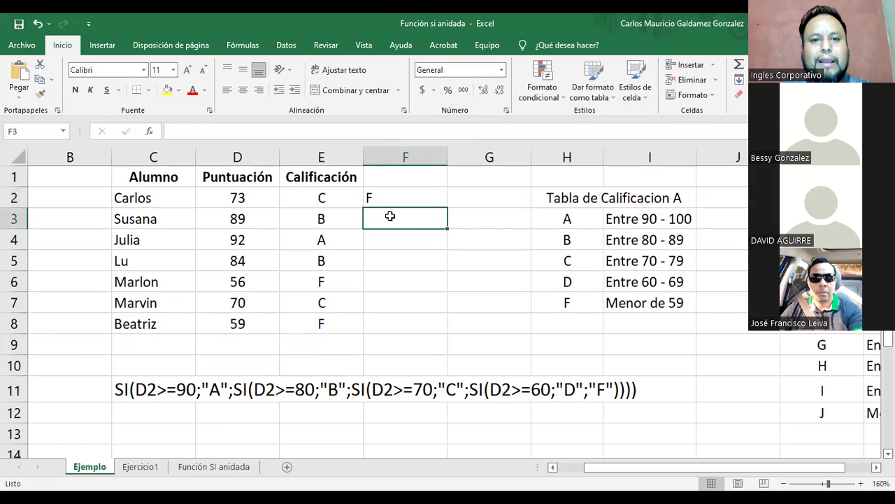
- Move the formula from F2 to F8 and fill it up through F2 as centered grades
left_click(405, 203)
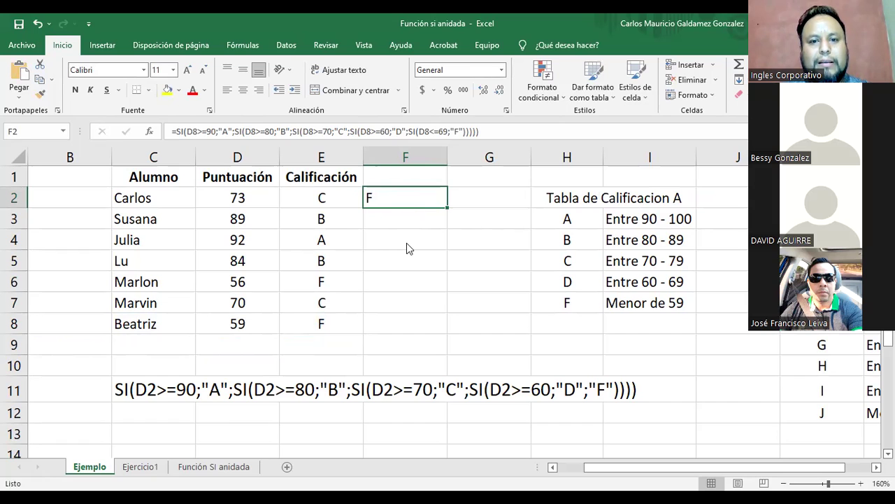
left_click_drag(406, 319, 437, 322)
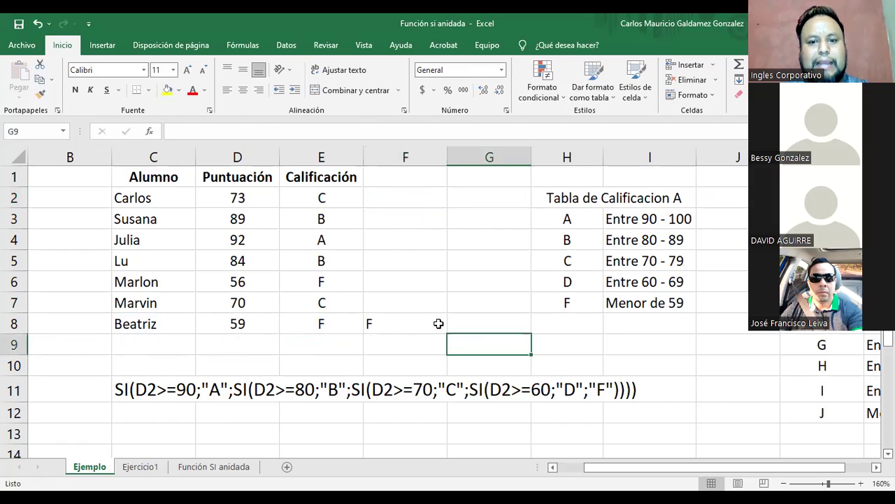
left_click_drag(444, 275, 433, 190)
left_click(244, 90)
key("Return")
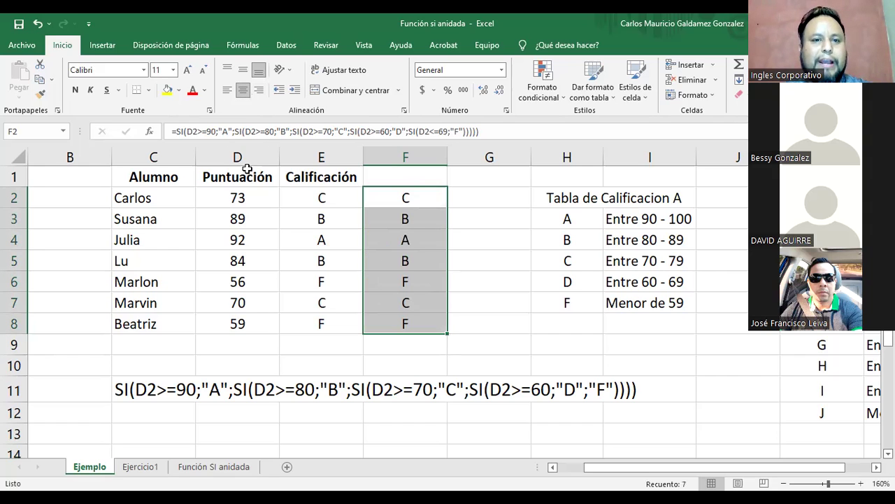
- Copy the F2 formula without its equals sign and place it as text in C12
left_click(203, 130)
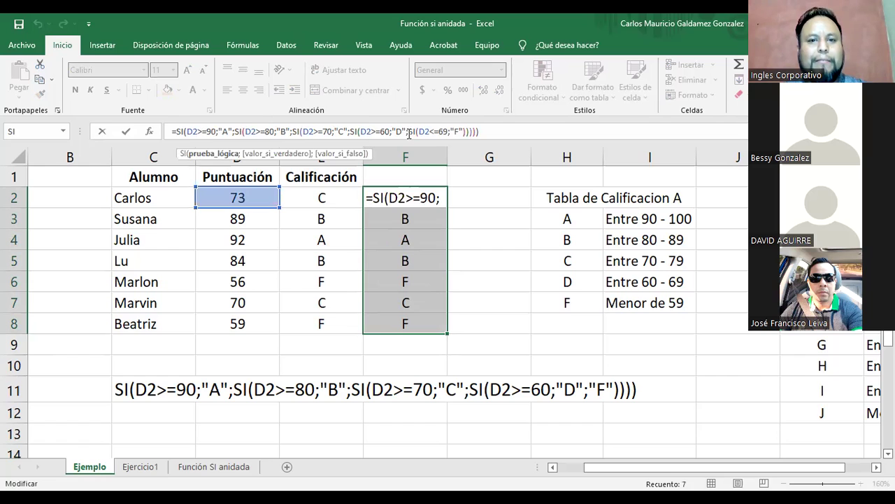
left_click_drag(180, 132, 495, 142)
key("ctrl+c")
left_click(122, 412)
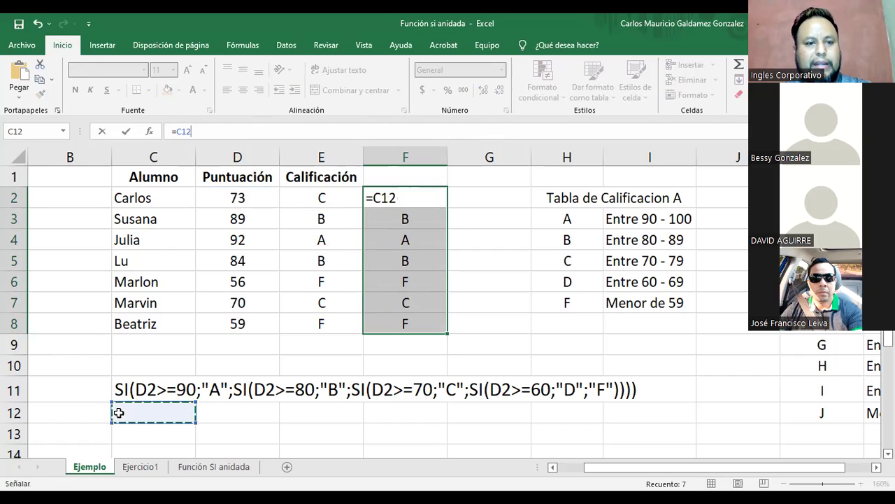
key("Escape")
left_click(129, 413)
key("ctrl+v")
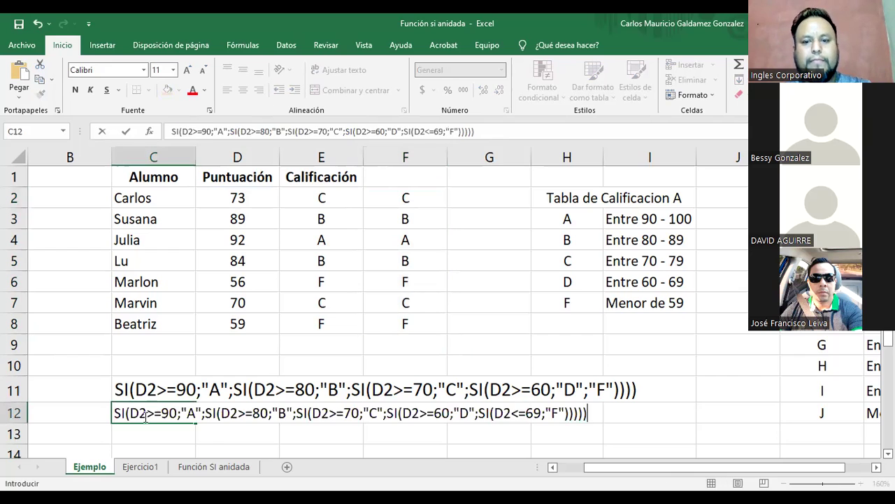
key("Return")
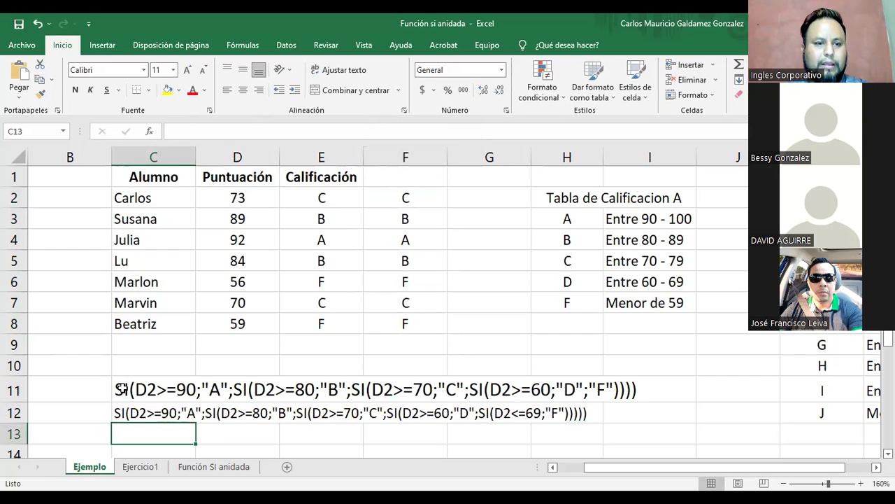
- Apply the formatting of the formula text in C11 to C12
left_click(123, 388)
left_click(43, 94)
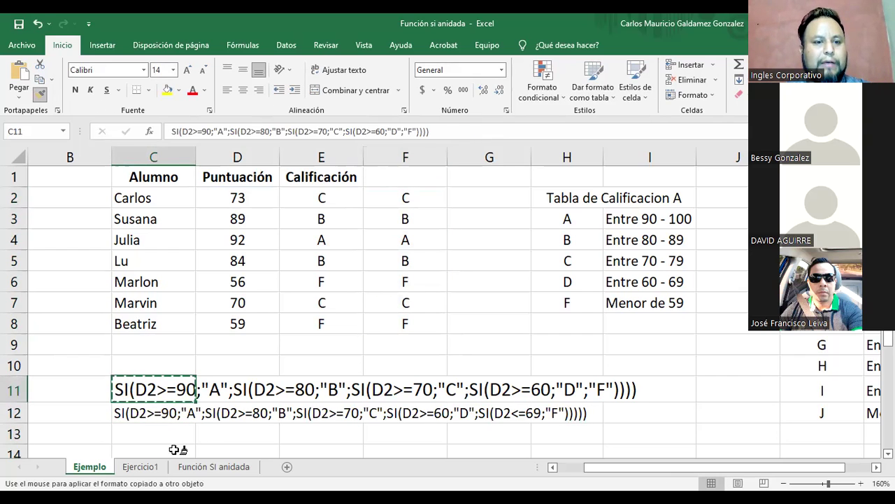
left_click(124, 412)
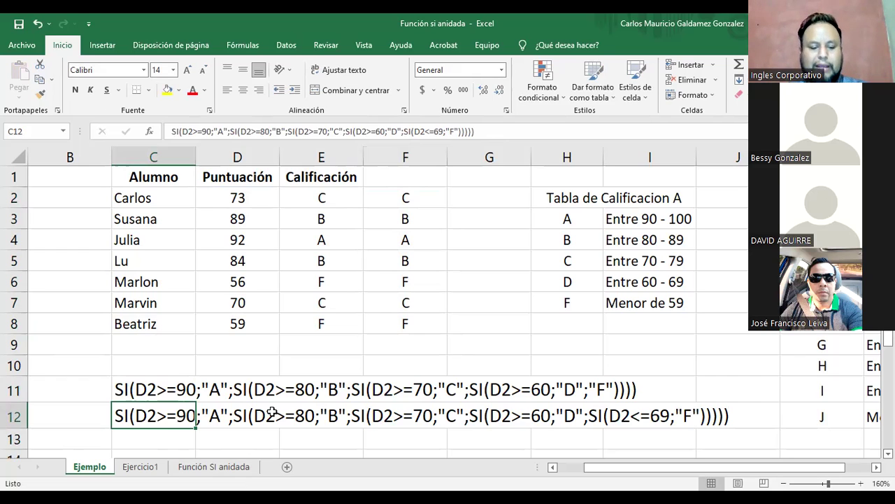
- Change the final condition of the formula text in C12 to D2<=59
left_click(592, 417)
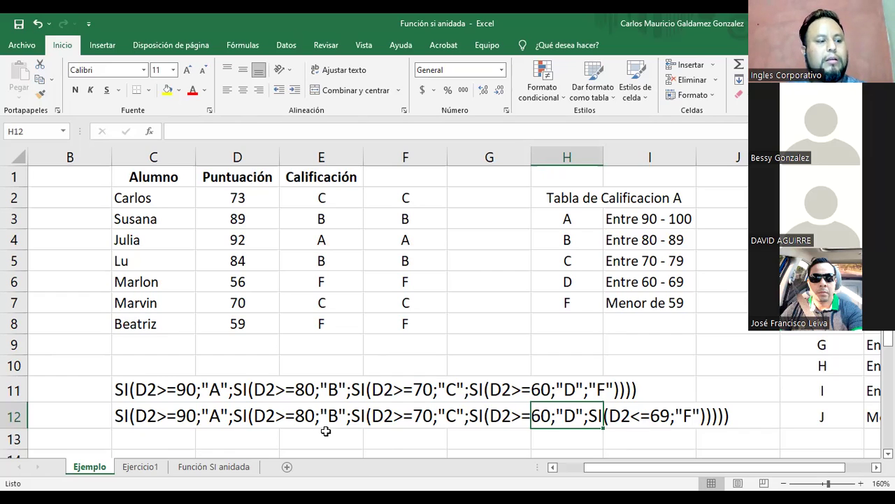
left_click(123, 413)
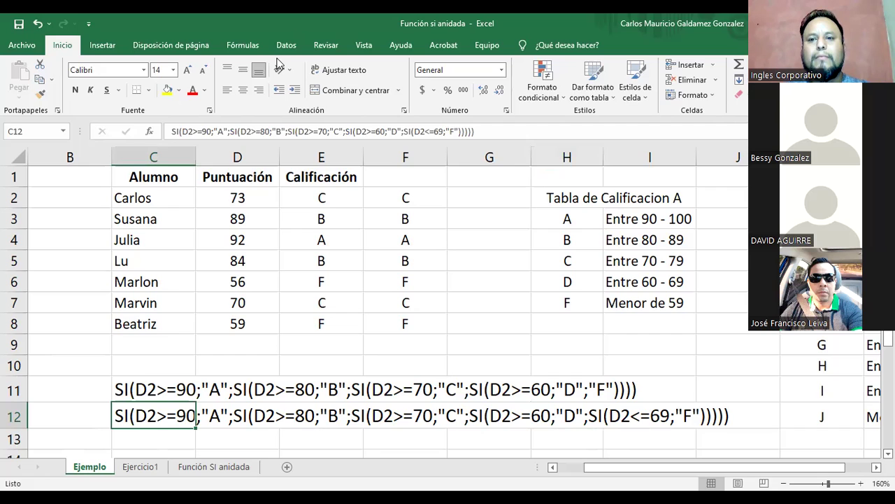
left_click(638, 439)
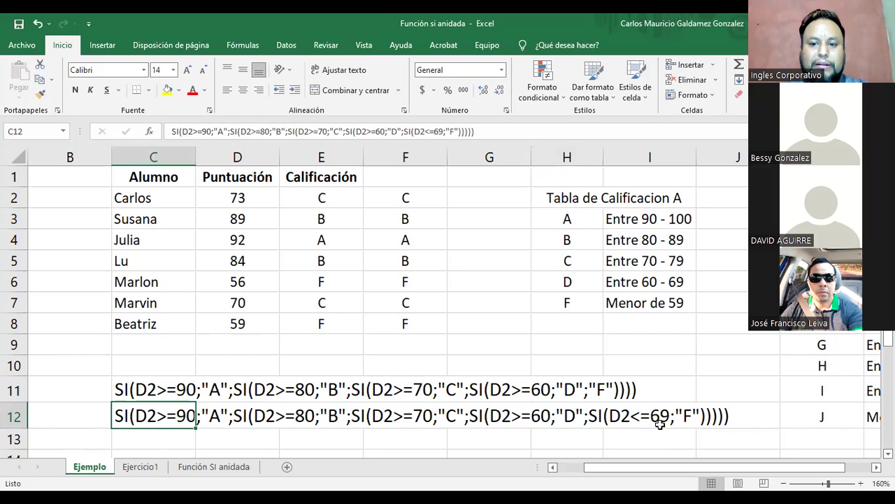
key("F2")
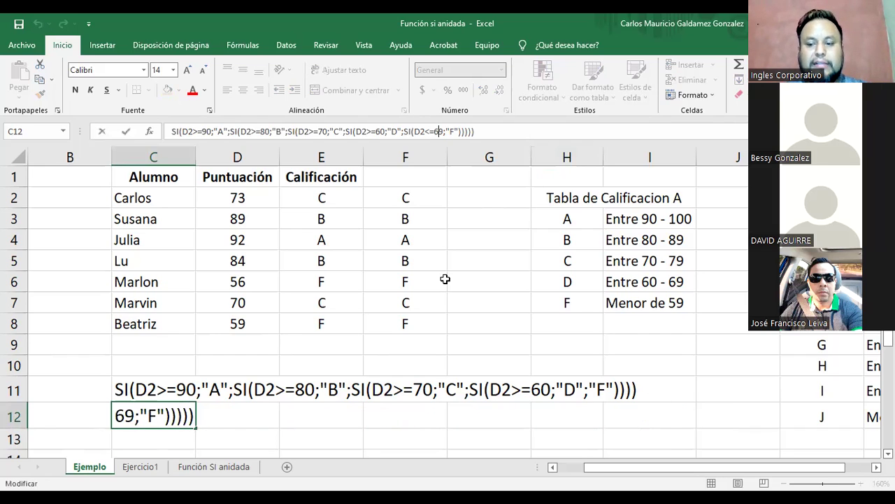
key("Left")
key("Left")
key("Left")
key("Left")
key("Left")
key("Left")
key("Left")
key("Left")
key("Left")
key("Left")
key("BackSpace")
type("5")
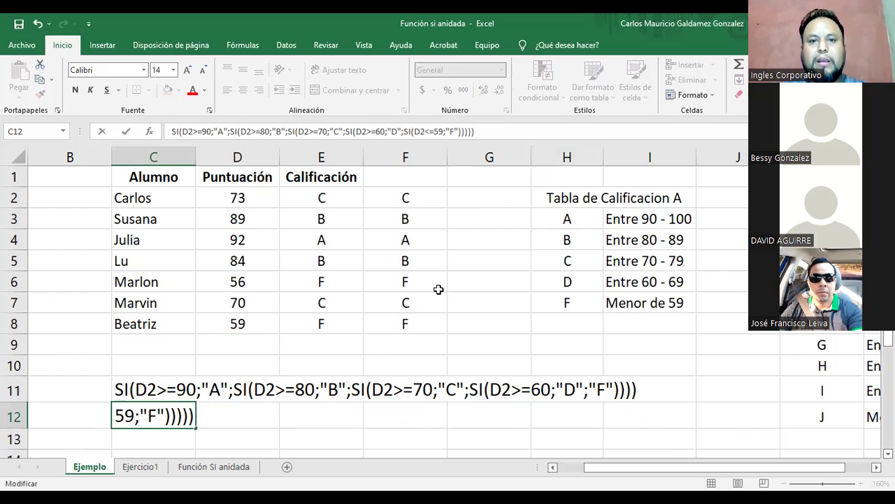
key("Return")
- Check the F range in I7 and set the final condition of the formula in F8 to D8<=59
left_click(672, 302)
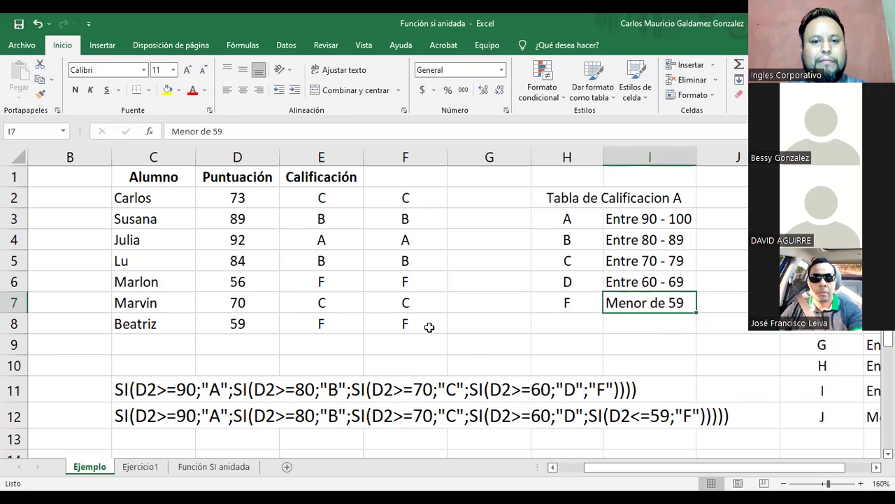
left_click(393, 320)
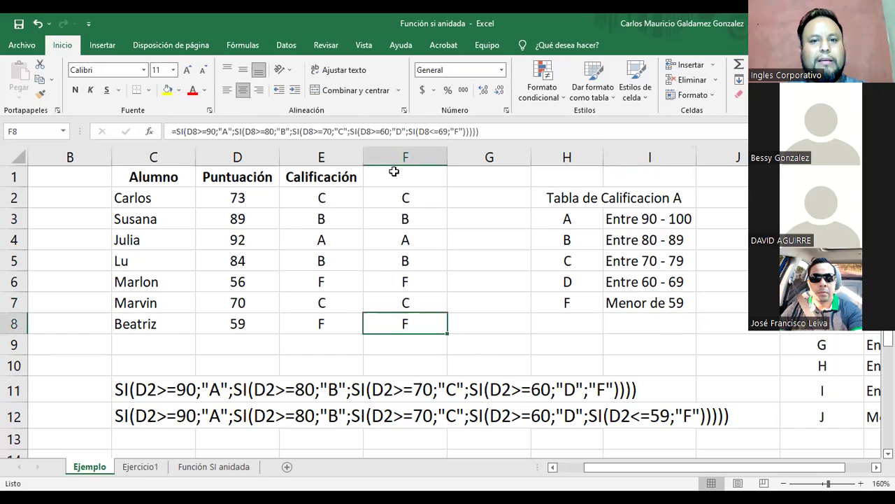
left_click(445, 130)
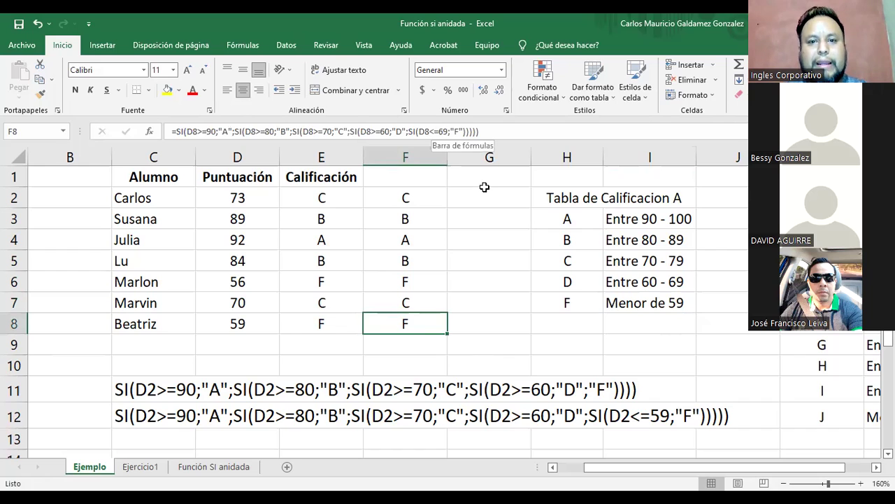
key("BackSpace")
type("5")
key("Return")
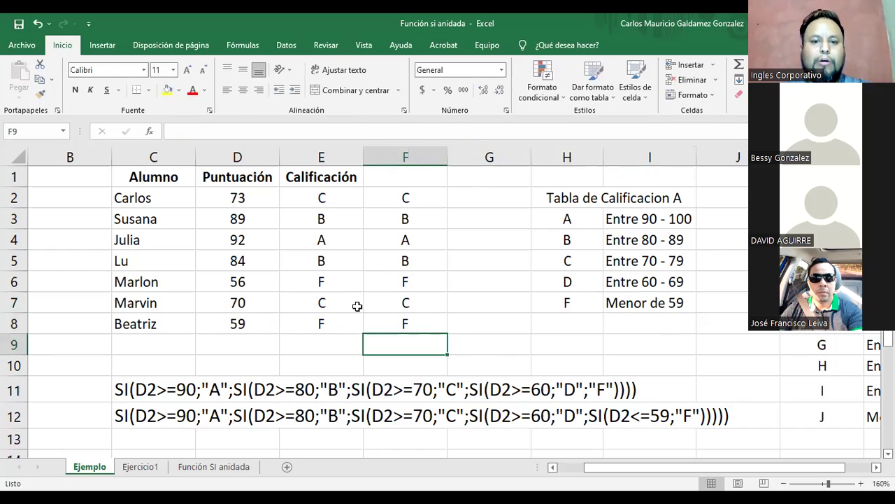
left_click(368, 322)
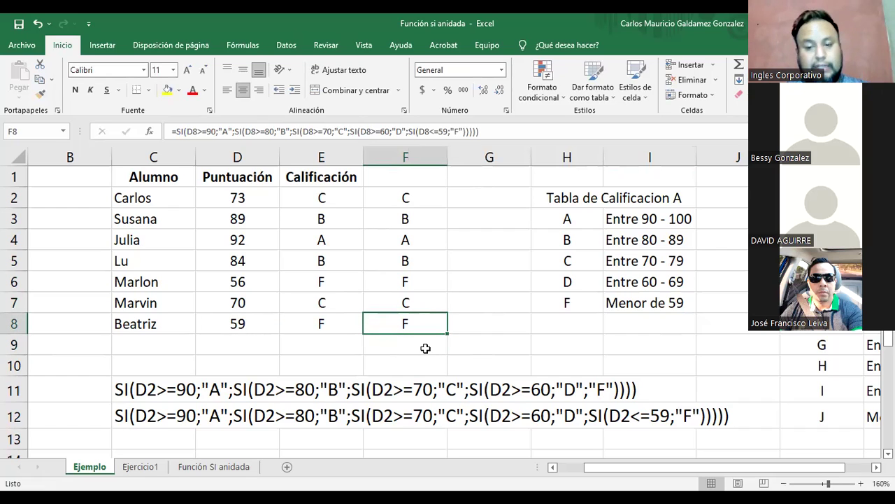
- Compare how the formula texts in C11 and C12 assign the grade "F"
left_click(123, 389)
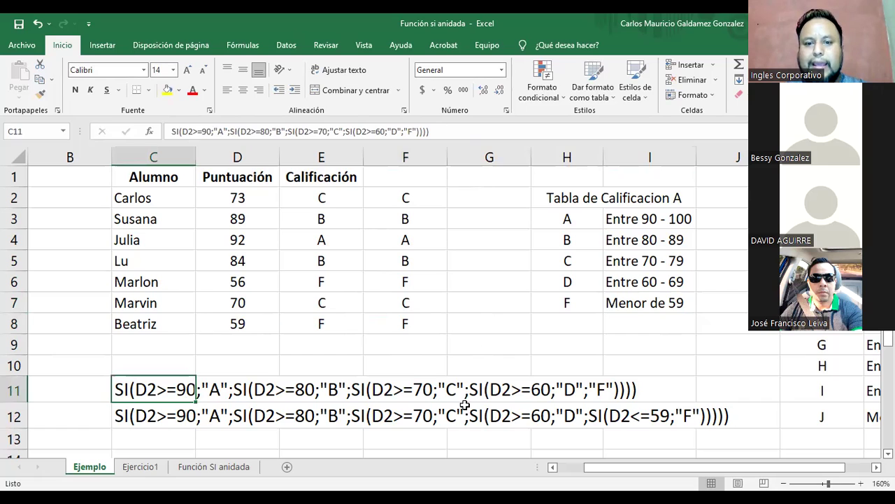
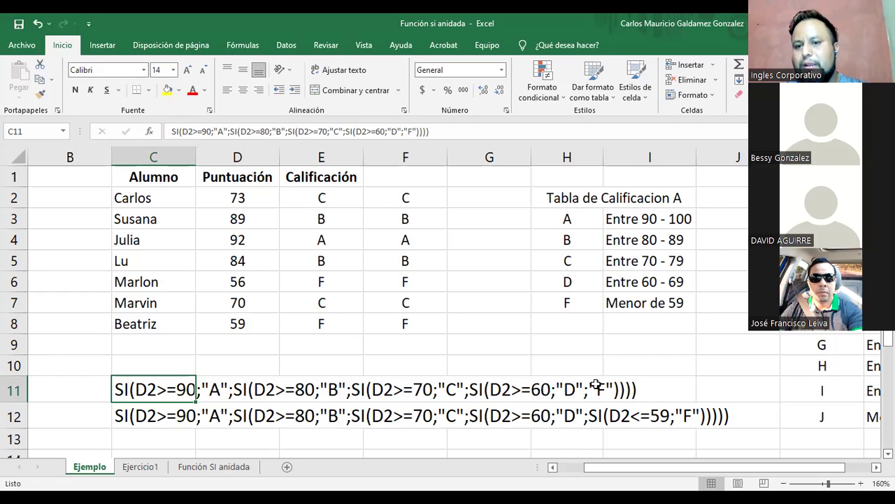
left_click(119, 416)
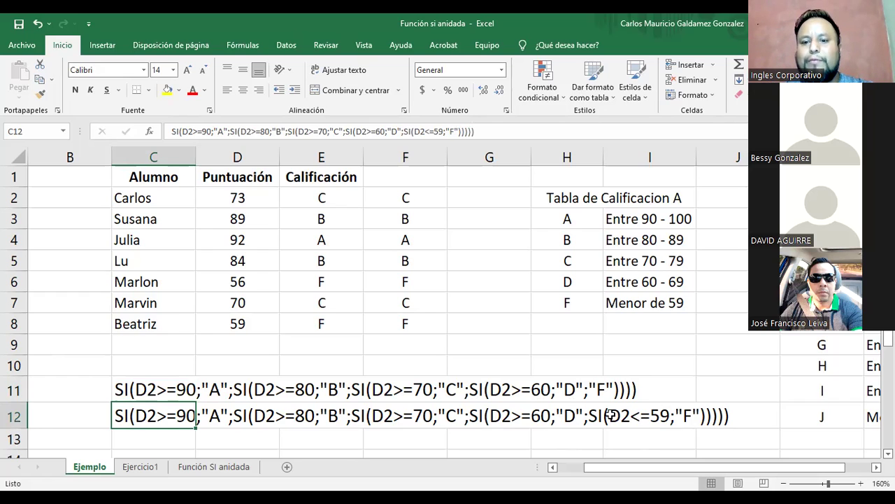
left_click(586, 415)
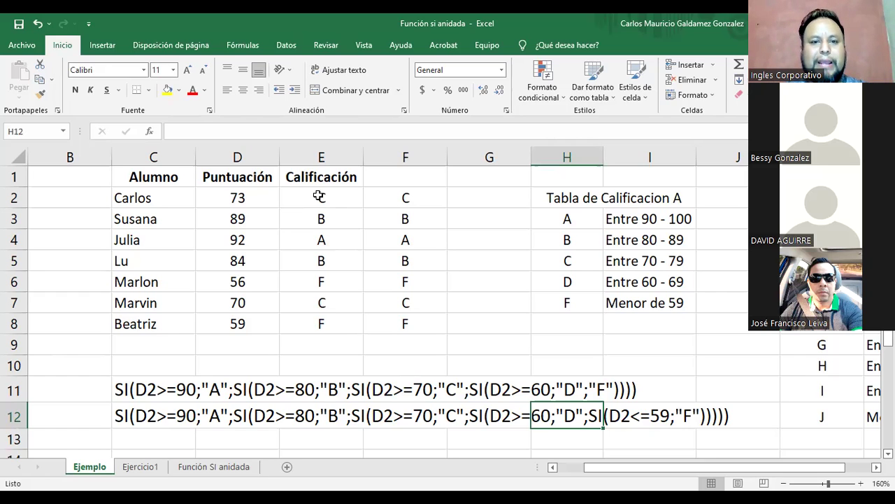
- Compare the grades in E2:E8 and F2:F8 with each other and with the ranges in Tabla de Calificacion A
left_click_drag(340, 200, 417, 328)
left_click_drag(331, 205, 330, 327)
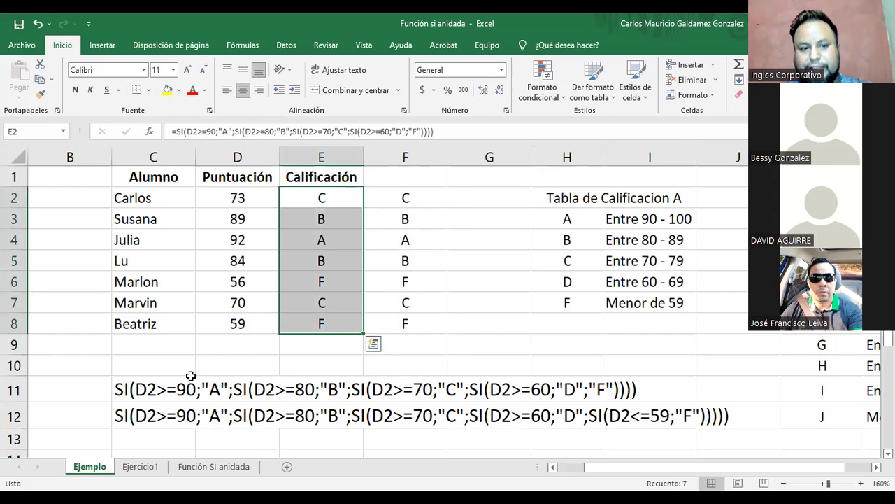
left_click(390, 196)
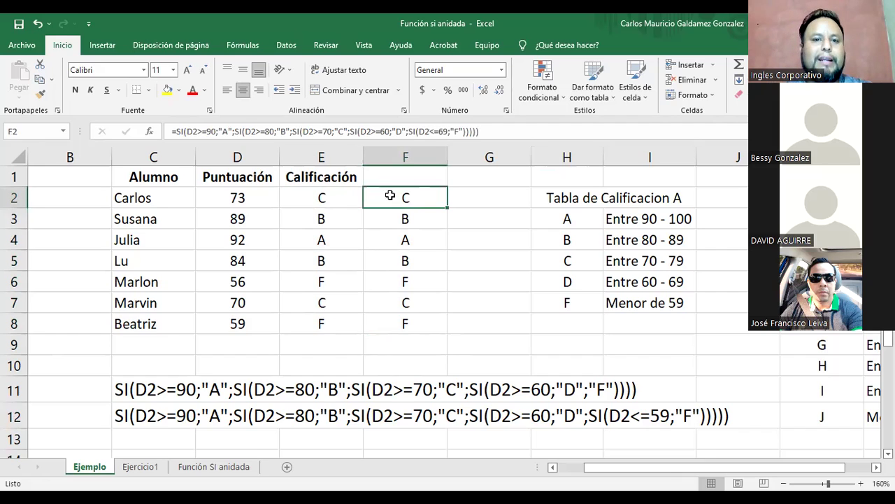
left_click(397, 319, "shift")
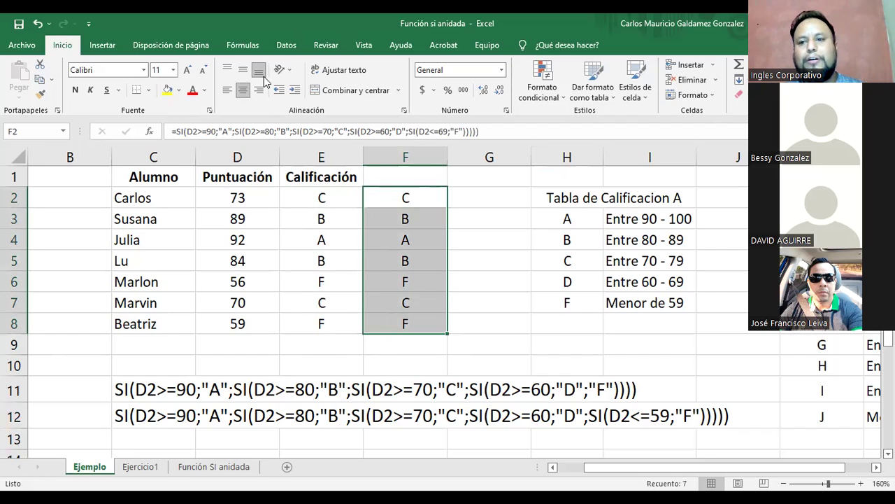
left_click(464, 194)
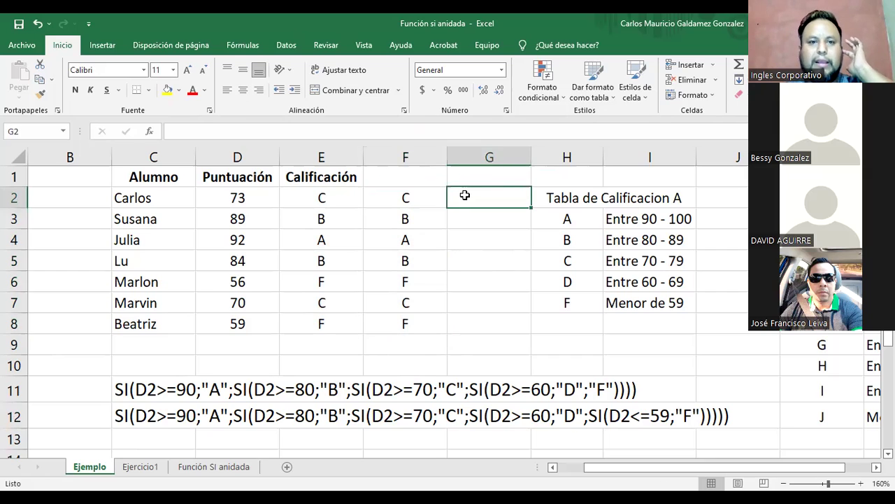
left_click_drag(323, 201, 331, 323)
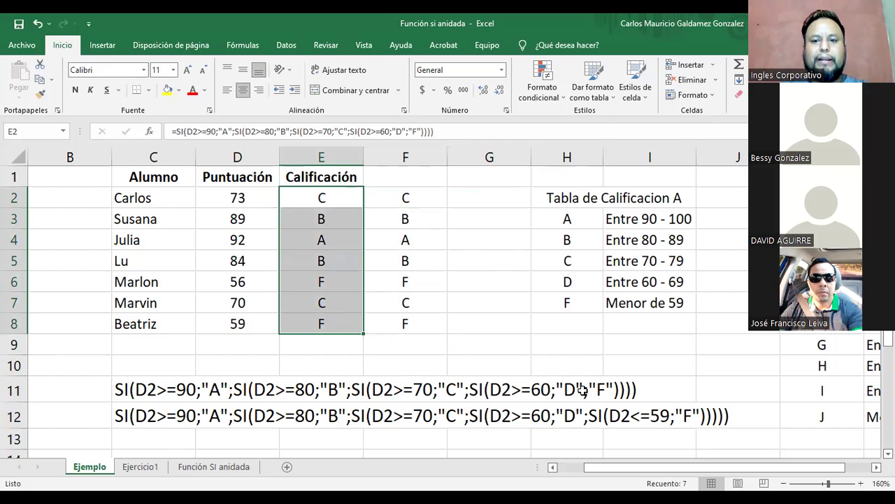
left_click_drag(381, 198, 406, 324)
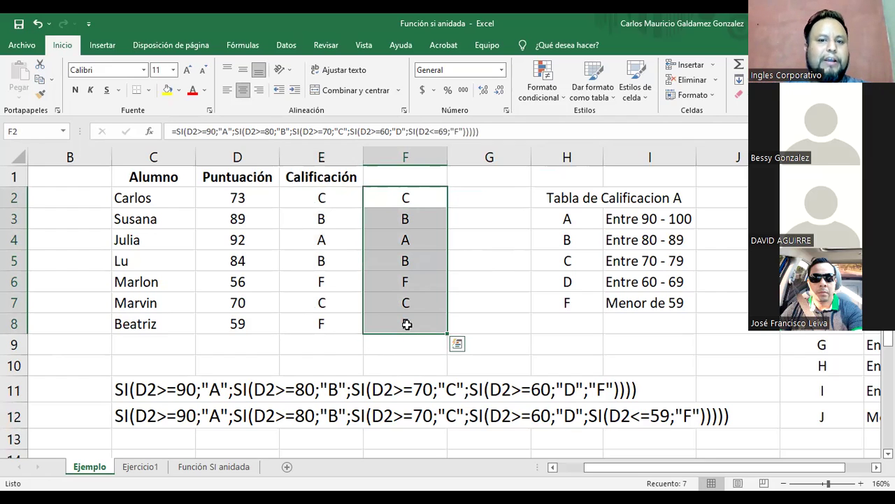
left_click_drag(565, 214, 577, 241)
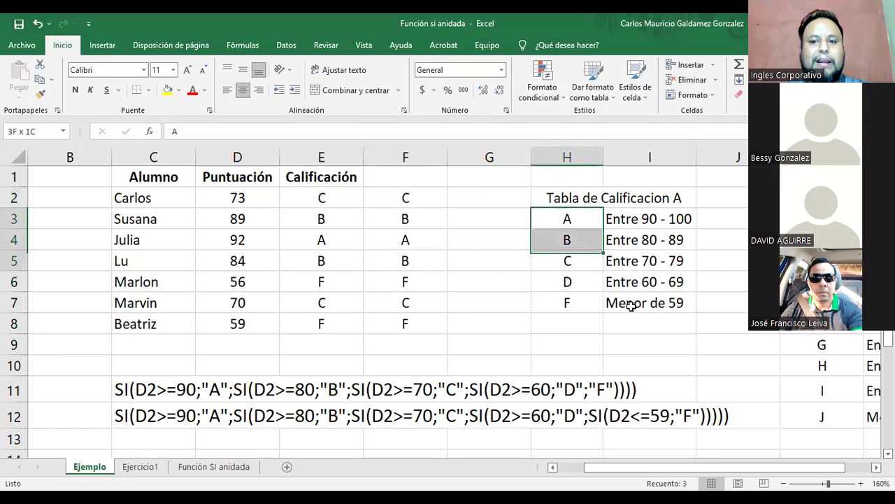
left_click_drag(631, 305, 633, 306)
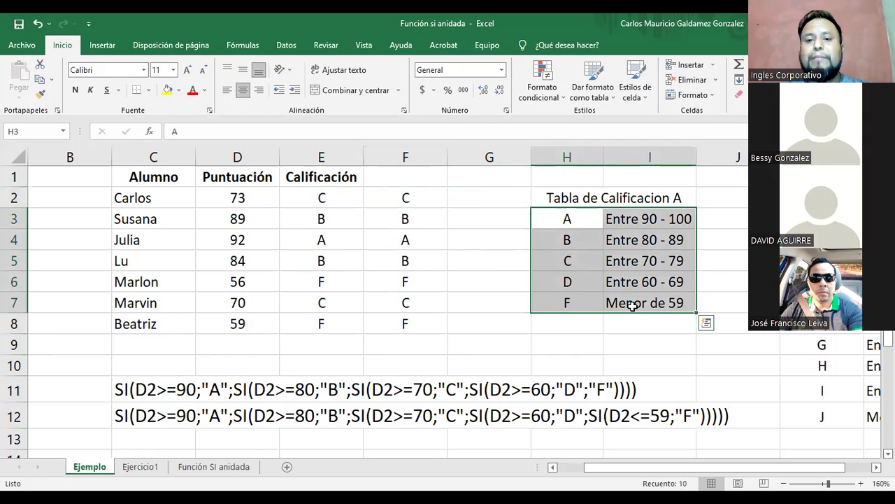
- Check the grades in E2:F8 against the ranges of Tabla de Calificacion A once more
left_click(632, 306)
left_click_drag(591, 198, 611, 303)
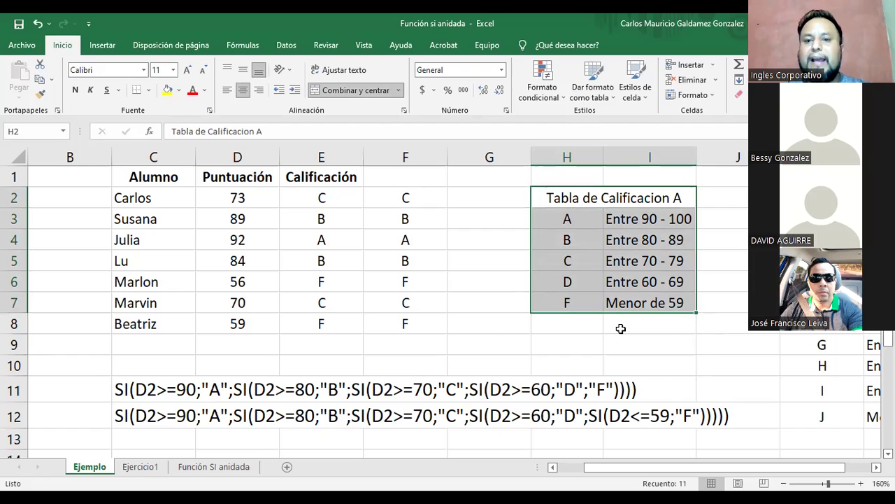
left_click_drag(339, 198, 400, 320)
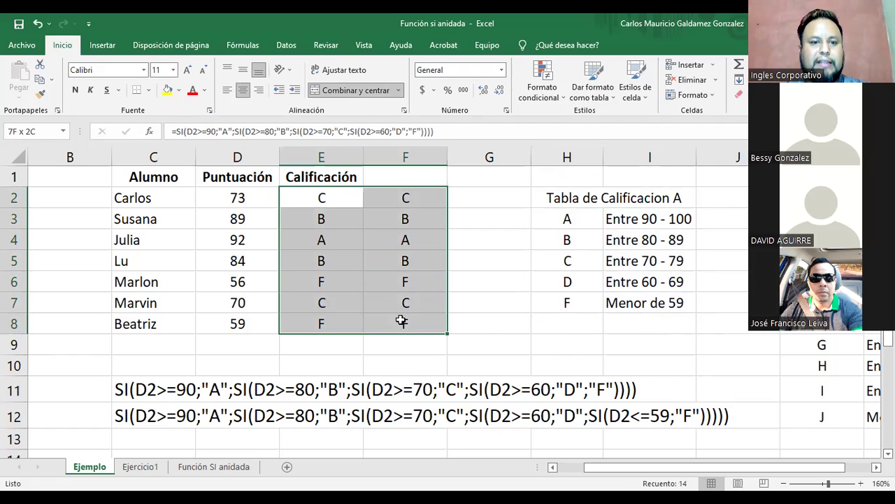
- Try a score of 10 in D7 to test both grade formulas, and undo the change
left_click(215, 303)
type("10")
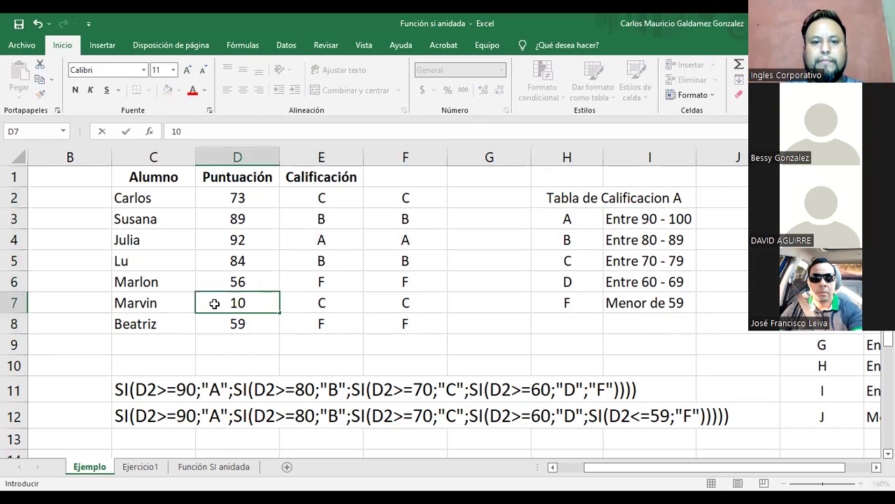
key("Return")
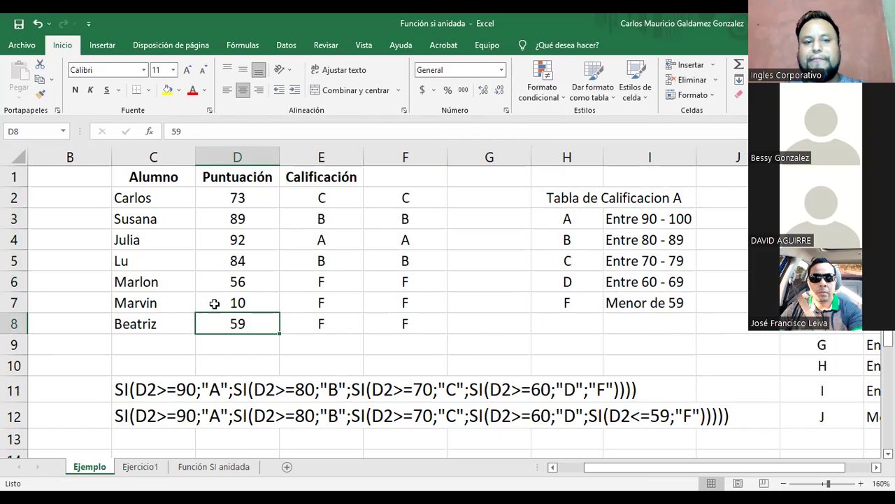
key("ctrl+z")
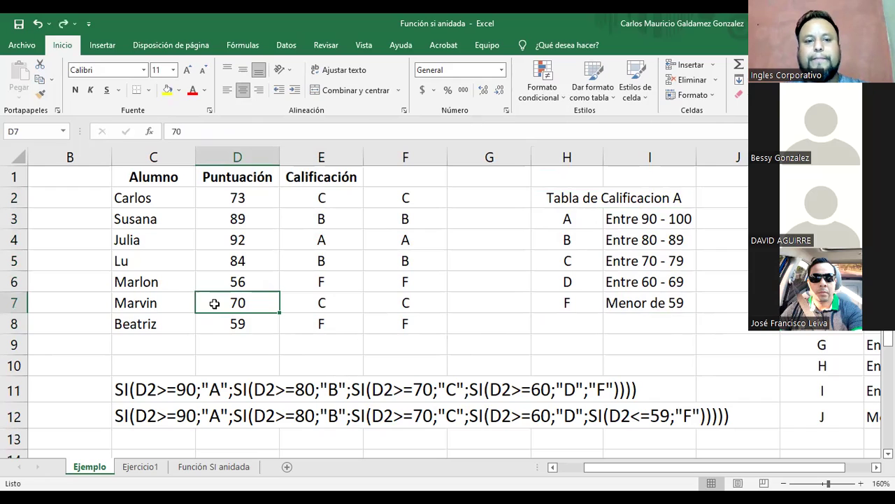
left_click(211, 195)
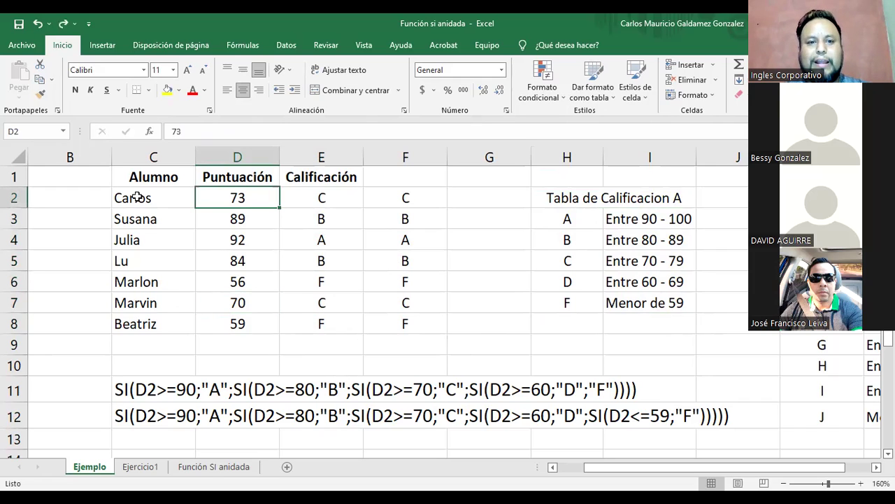
key("Left")
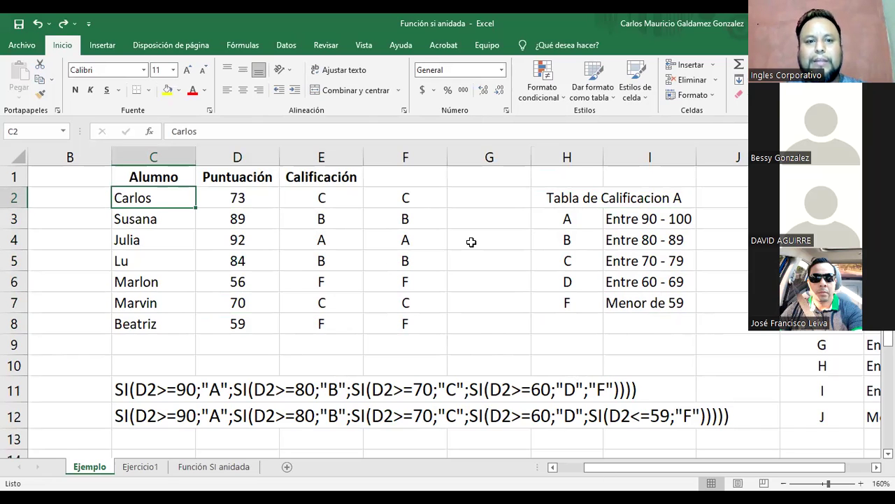
- Move the commission formula text from C10 to B9 on the Ejercicio1 sheet
scroll(471, 242, "down", 1)
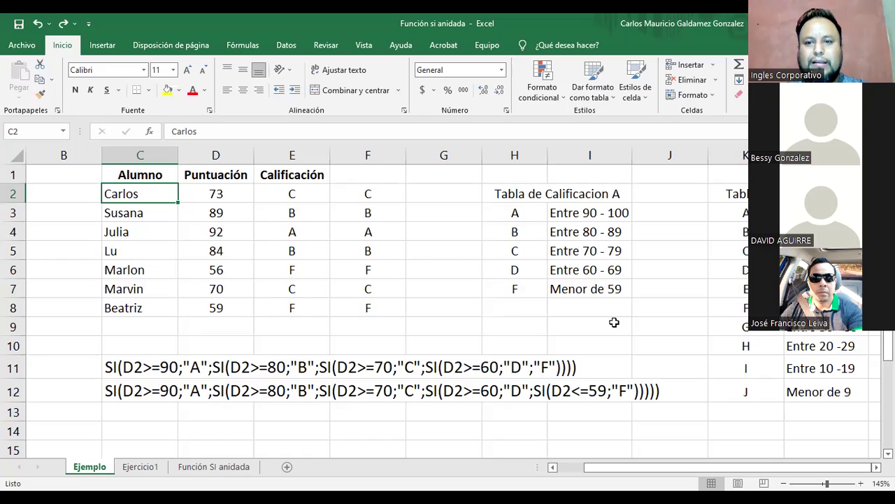
left_click(142, 471)
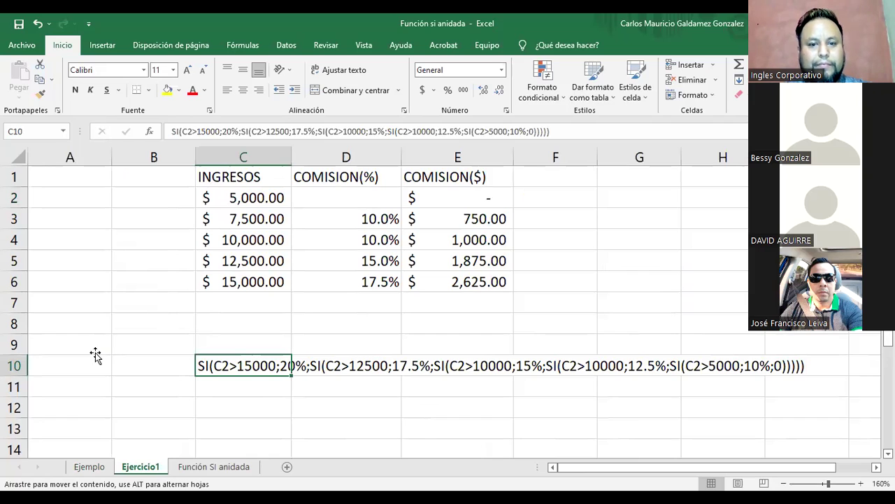
left_click_drag(150, 349, 150, 349)
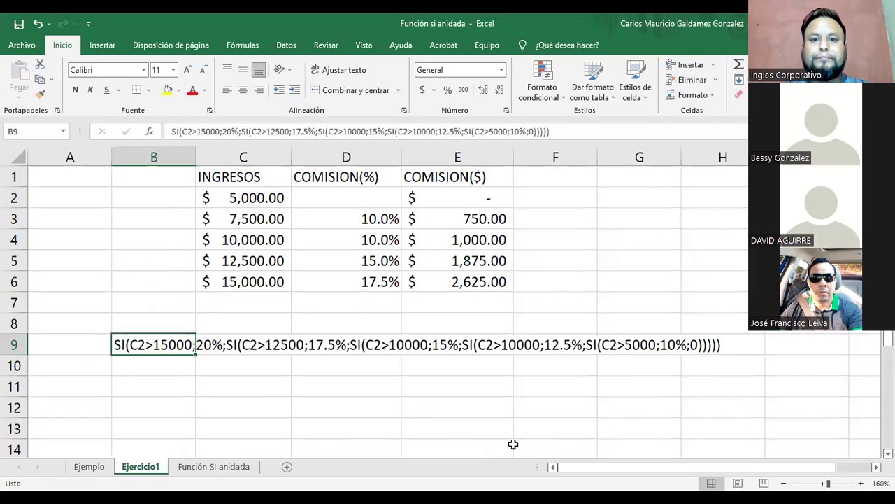
- Compare the grade columns E2:F8 on the Ejemplo sheet with the COMISION(%) and INGRESOS columns on Ejercicio1
left_click(90, 466)
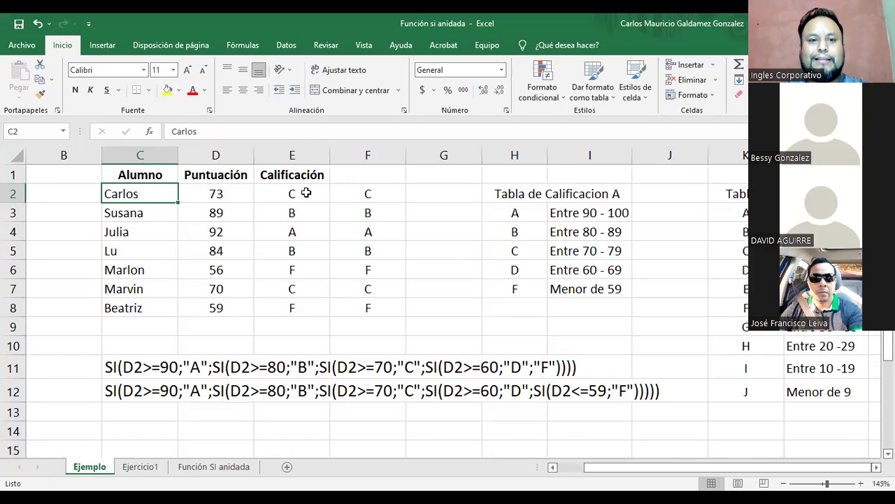
left_click_drag(305, 193, 349, 300)
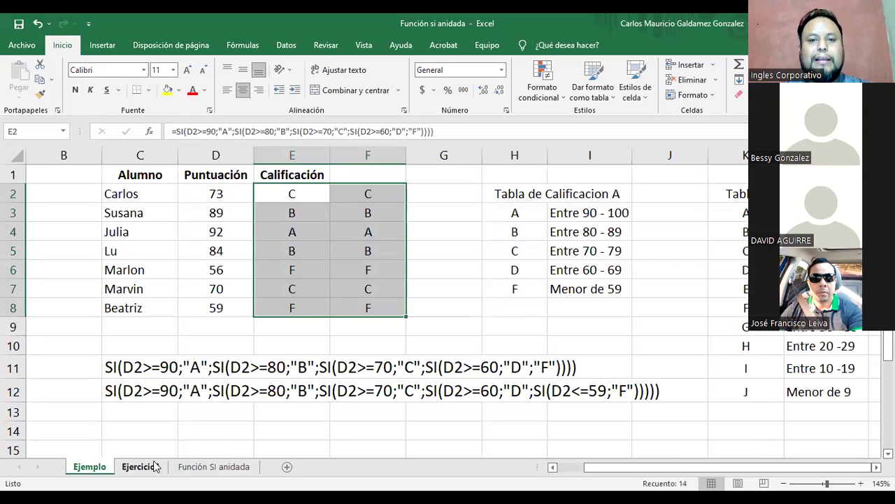
key("ctrl+Page_Down")
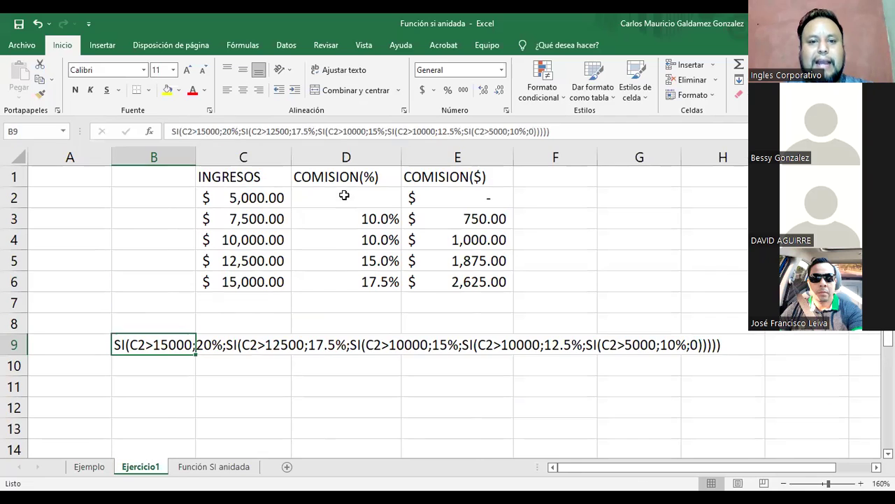
left_click_drag(340, 198, 293, 242)
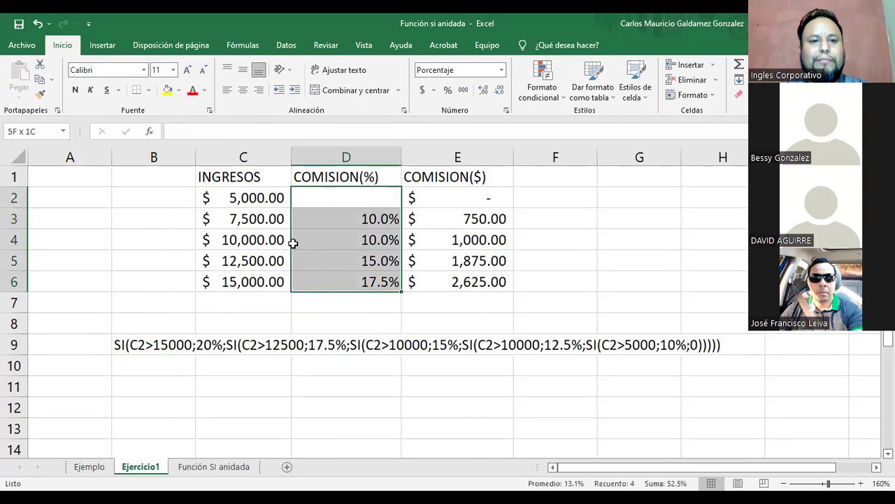
mouse_move(241, 197)
left_mouse_down()
mouse_move(233, 198)
mouse_move(234, 280)
mouse_move(234, 196)
left_mouse_up()
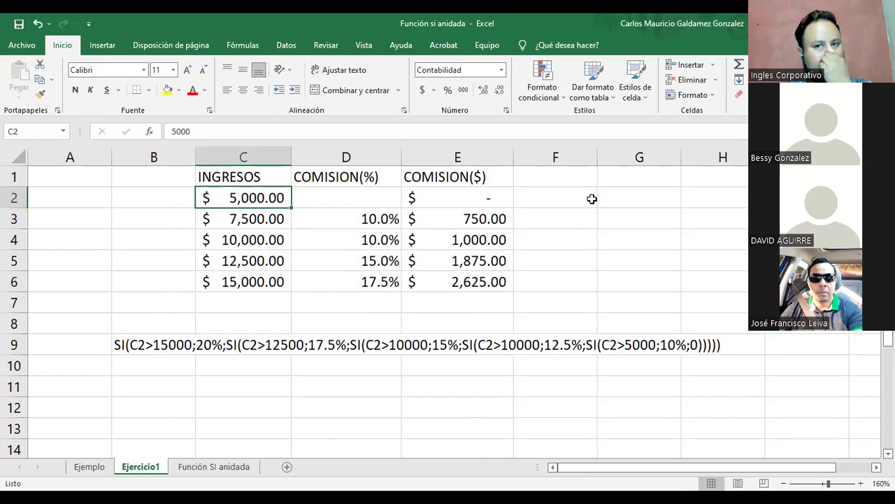
- Examine the income and commission table in C1:E6 on the Ejercicio1 sheet
key("Right")
key("Right")
key("Right")
key("Right")
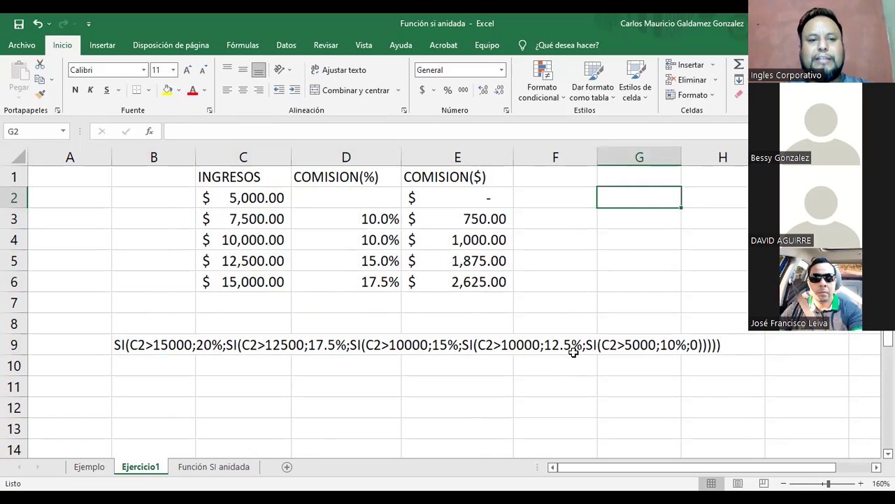
key("Left")
key("Up")
key("Right")
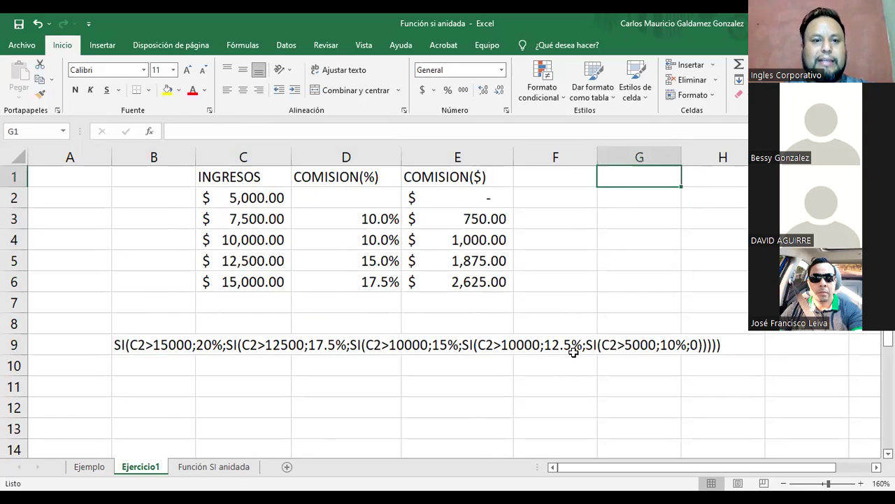
left_click_drag(233, 177, 432, 293)
left_click(432, 293)
left_click_drag(234, 177, 439, 290)
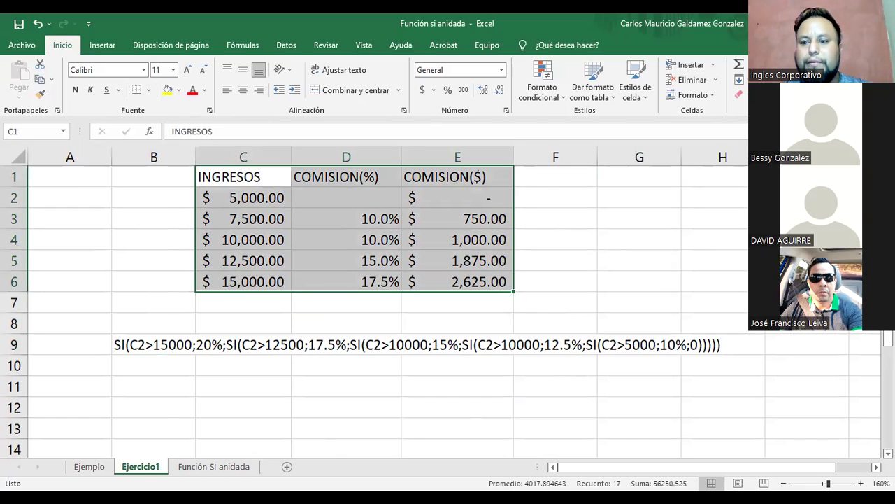
- Start a commission rate table beside the income data by entering 20% in G2
scroll(597, 410, "right", 1)
left_click(525, 199)
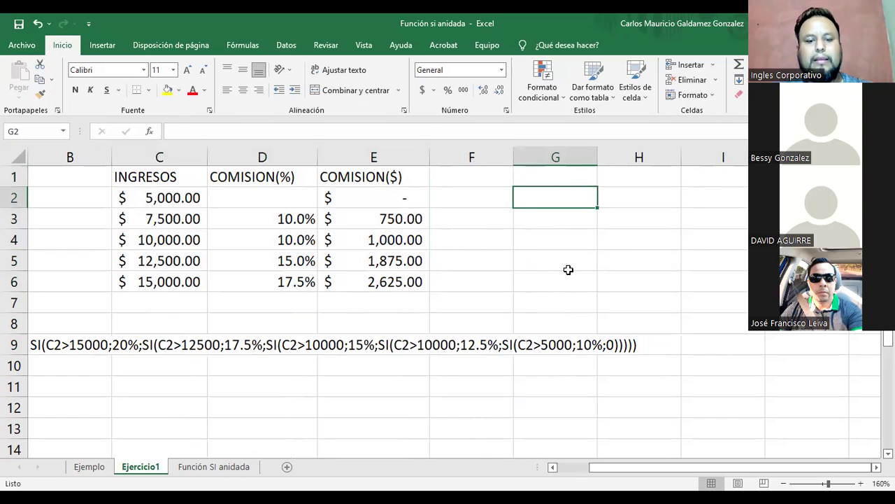
type("Ing")
key("BackSpace")
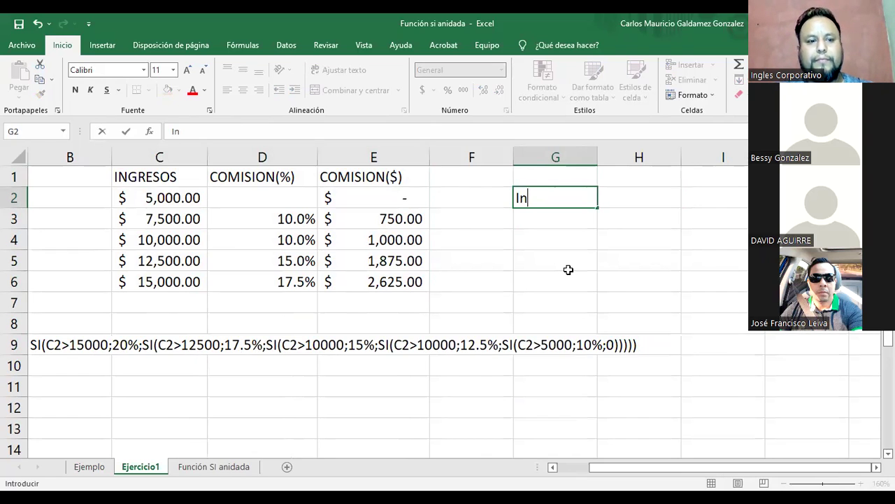
key("BackSpace")
key("BackSpace")
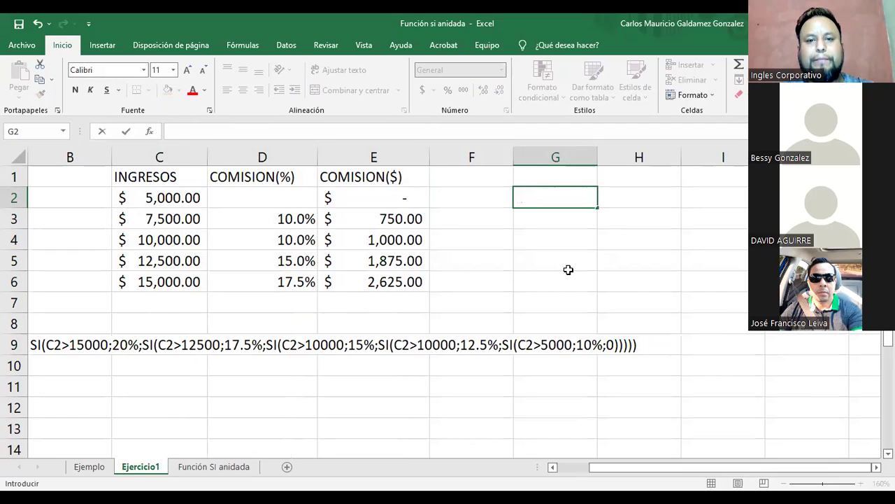
type("20%")
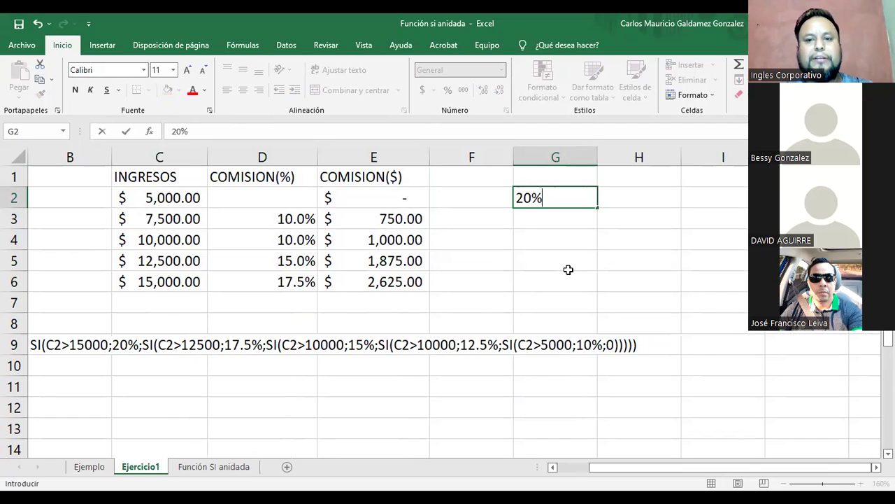
key("Tab")
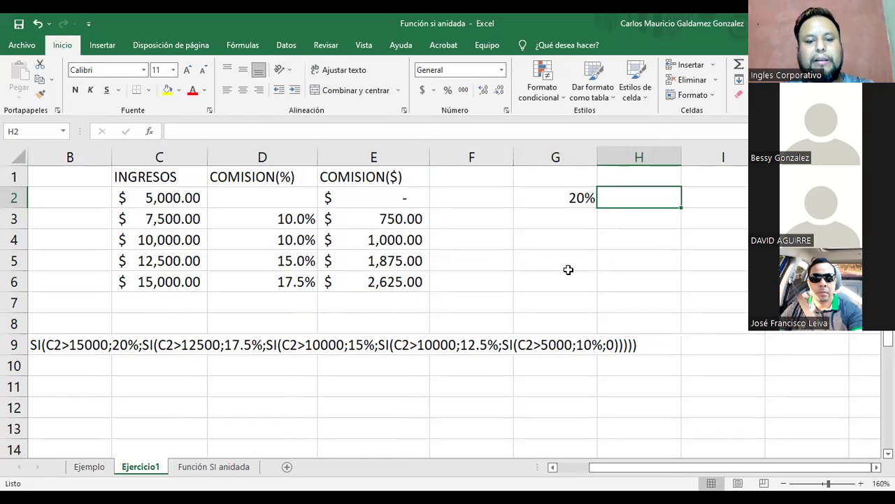
- Enter the income condition >= 15000 in H2 for the 20% rate
type("15000")
key("BackSpace")
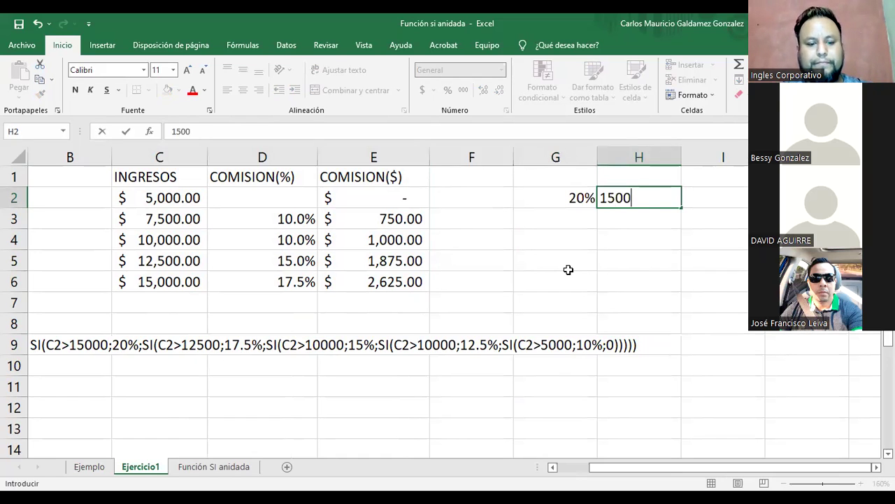
key("BackSpace")
key("BackSpace")
key("BackSpace")
key("BackSpace")
type("<")
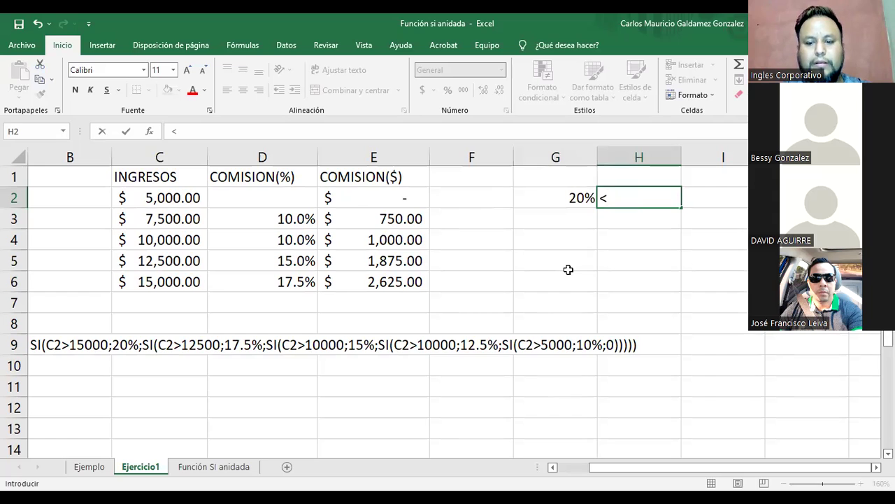
key("BackSpace")
type(">")
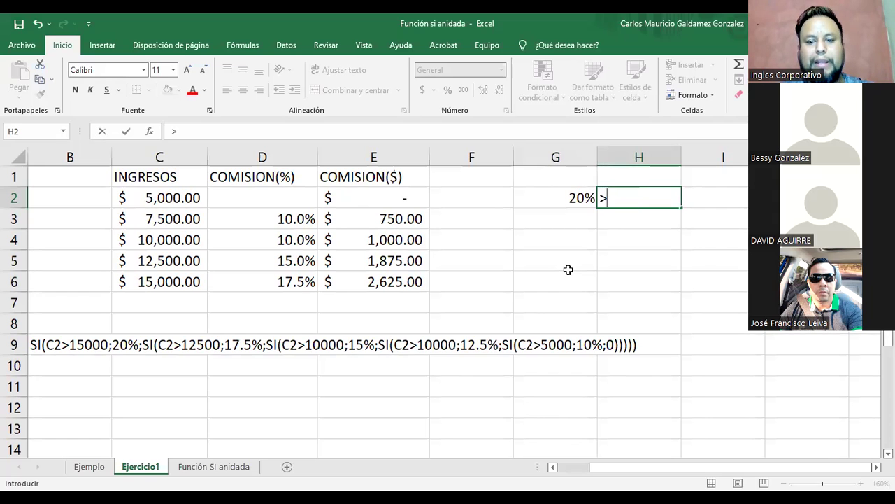
type("= 15000")
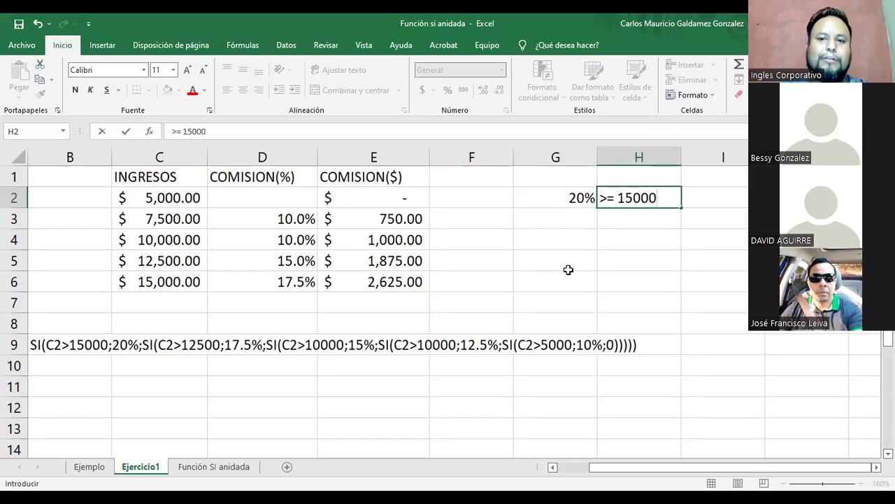
key("Return")
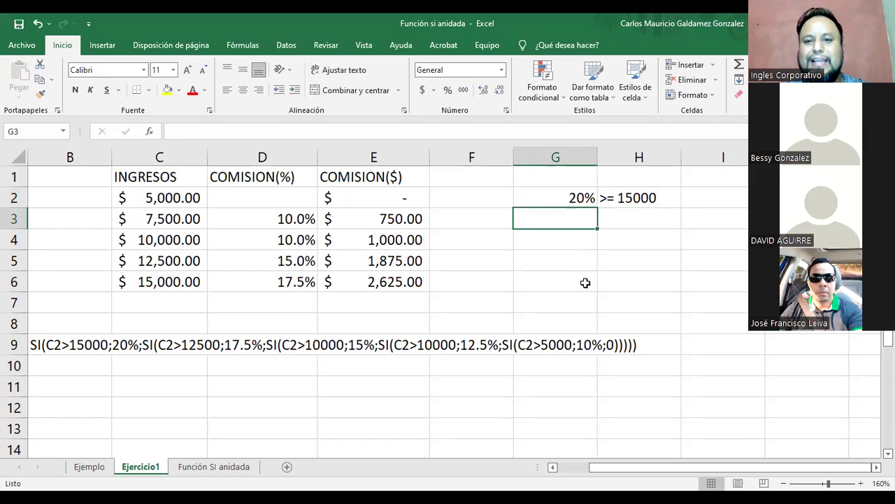
- Fit the width of column G to its contents and enter the rate 17.50% in G3
double_click(600, 158)
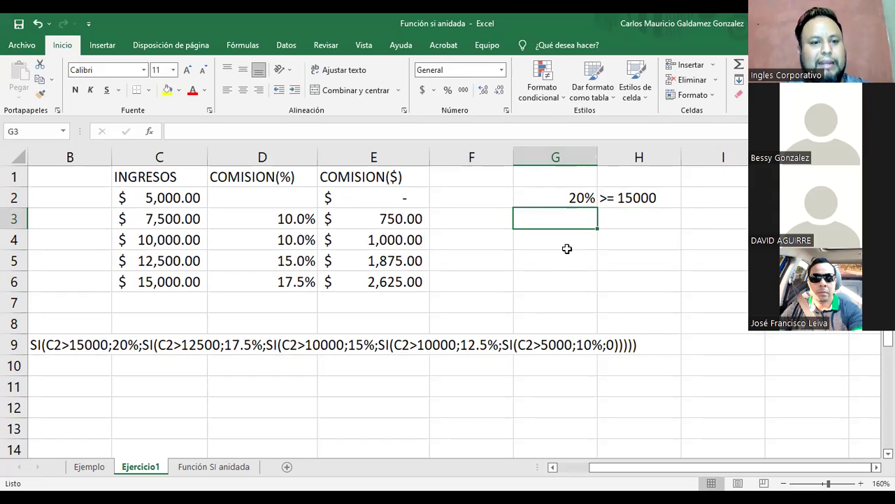
type("17.5")
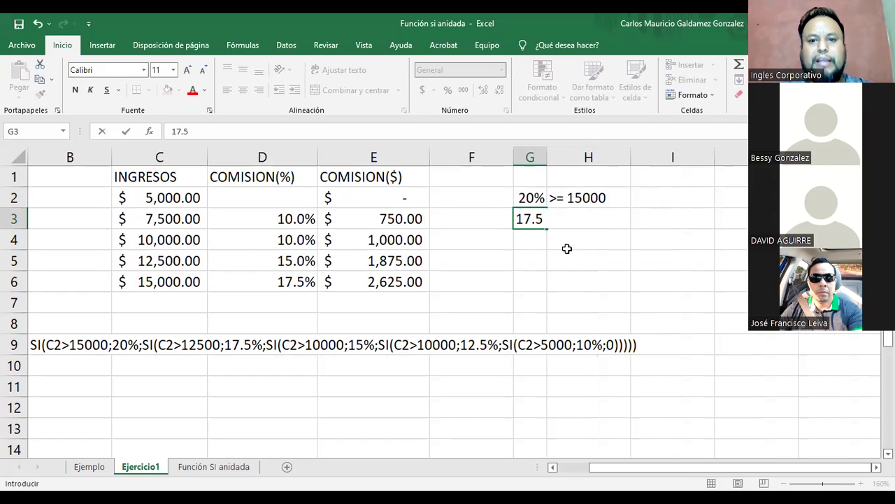
type("0%")
key("Tab")
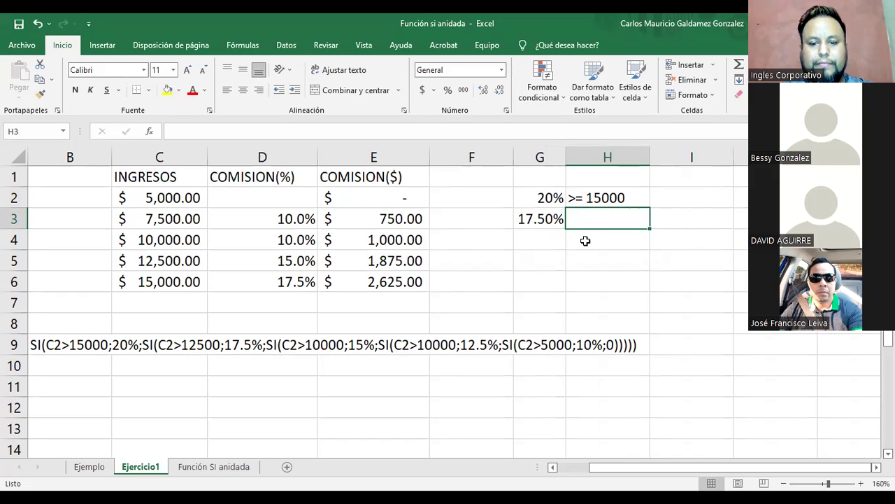
- Enter the income range >=12500 <15000 in H3 and fit the width of column H to its contents
type(">")
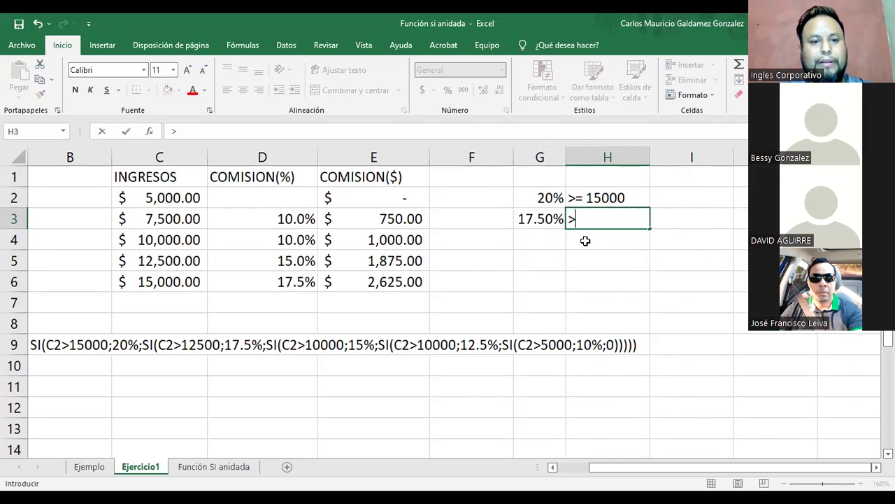
type("=1250")
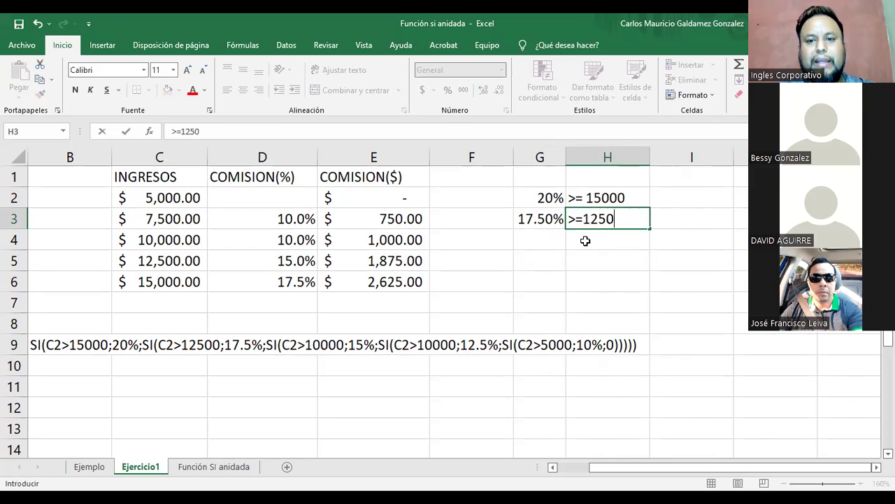
type("0 <")
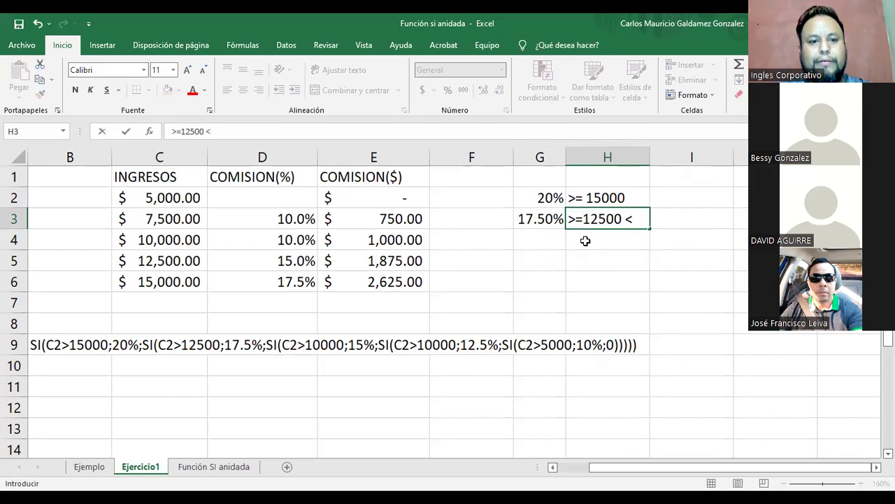
type("15000")
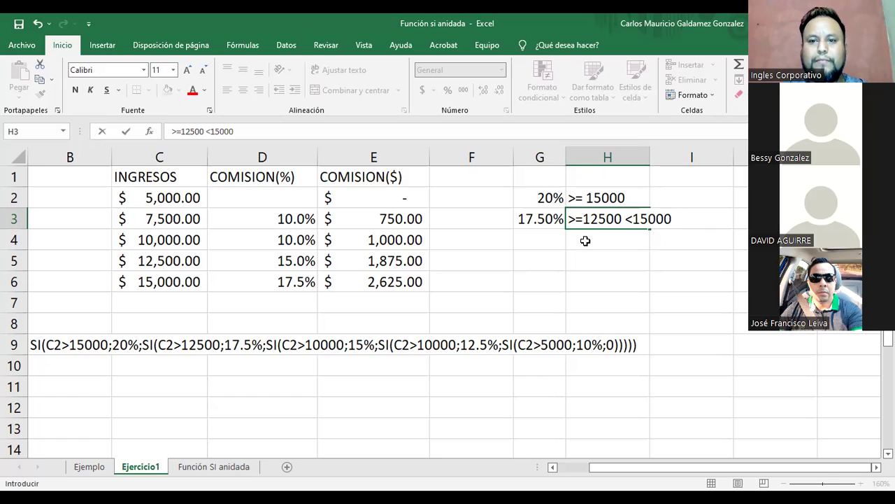
key("Return")
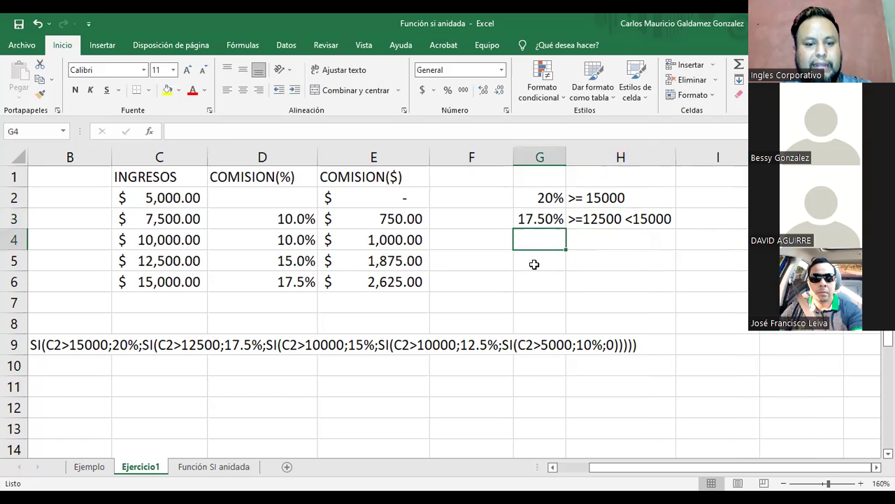
- Enter the rate 15% in G4 and copy the income range from H3 into H4
type("15")
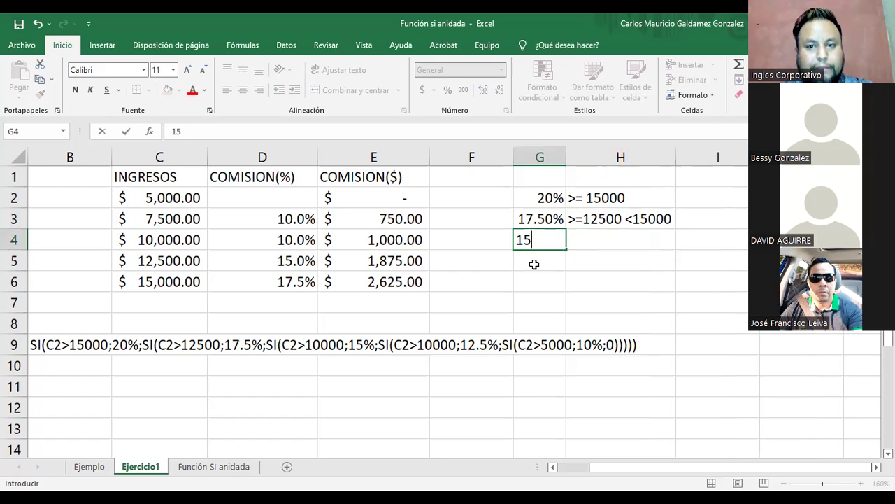
type("%")
key("Tab")
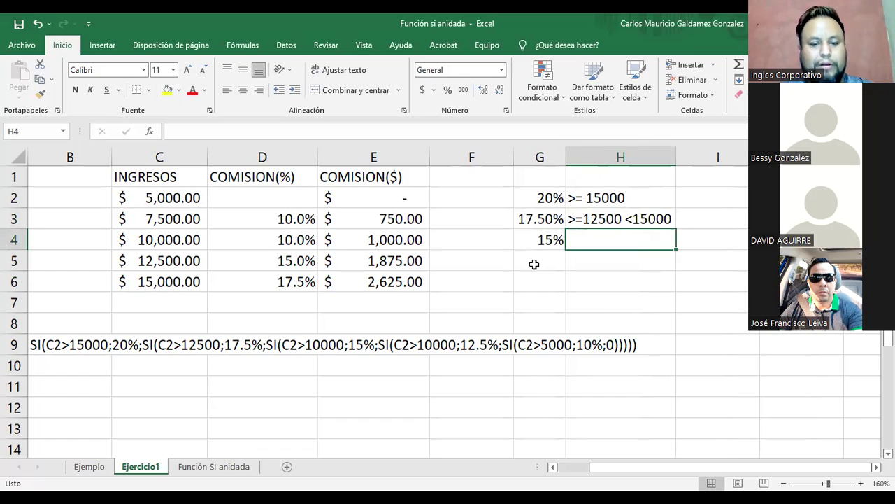
key("alt")
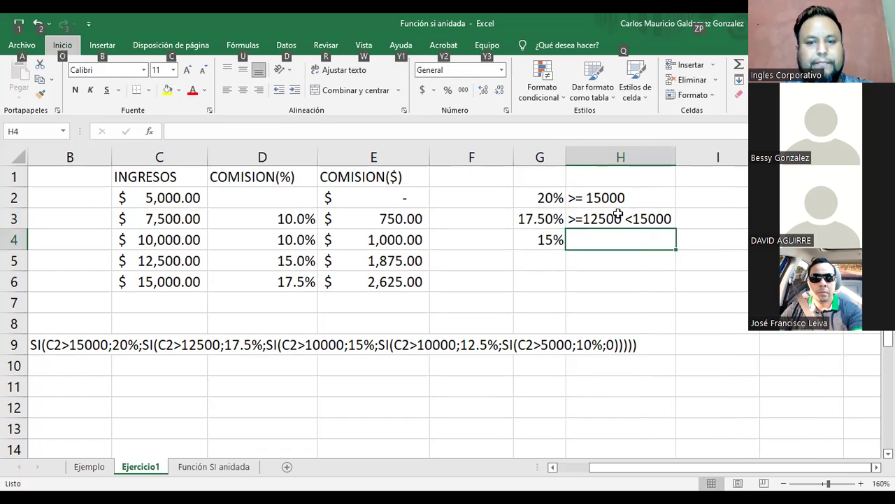
key("Escape")
key("Up")
key("ctrl+c")
left_click(599, 240)
key("ctrl+v")
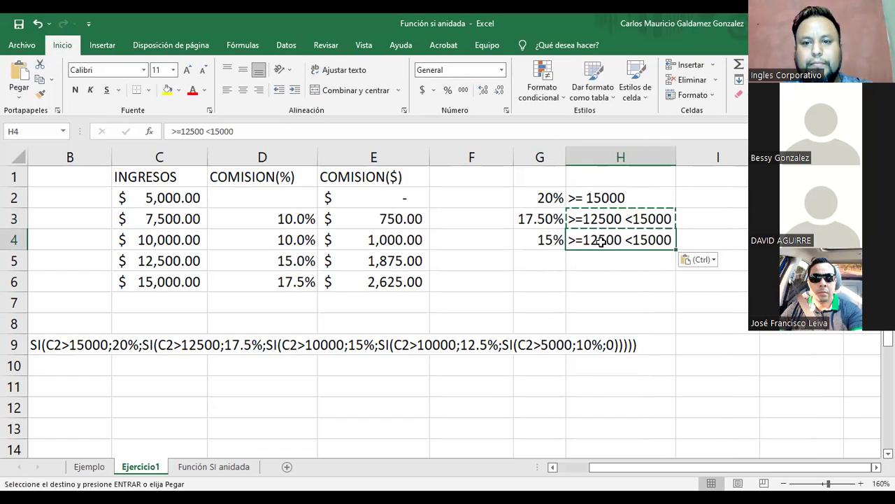
- Change the copied income range in H4 to >=10000 <12500
double_click(585, 240)
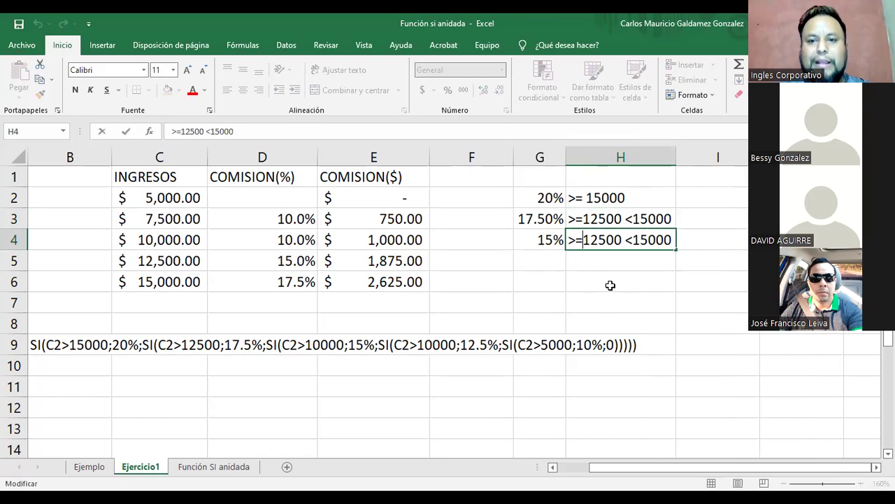
key("Right")
key("Right")
key("Right")
key("BackSpace")
key("BackSpace")
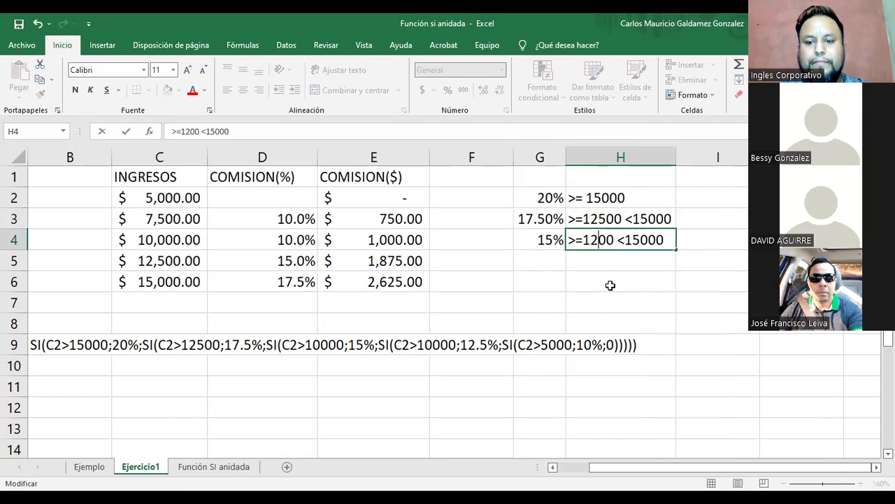
type("00")
key("Right")
key("Right")
key("Right")
key("Right")
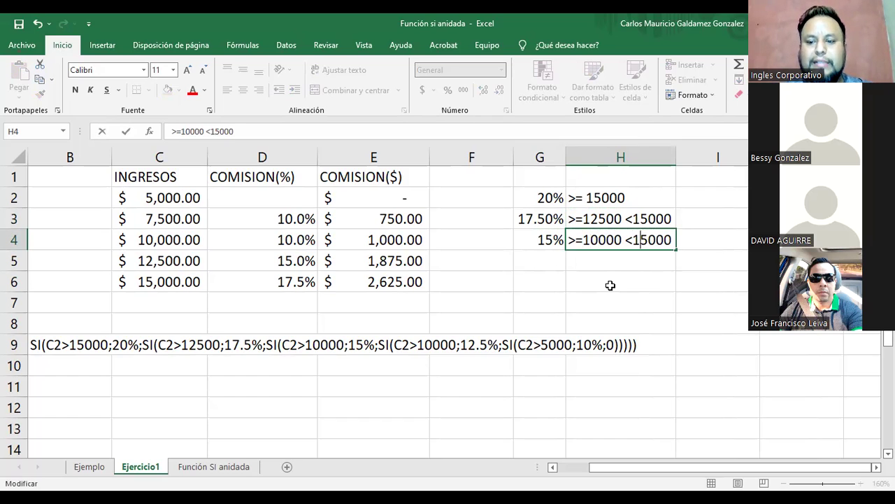
key("Delete")
type("25")
key("Delete")
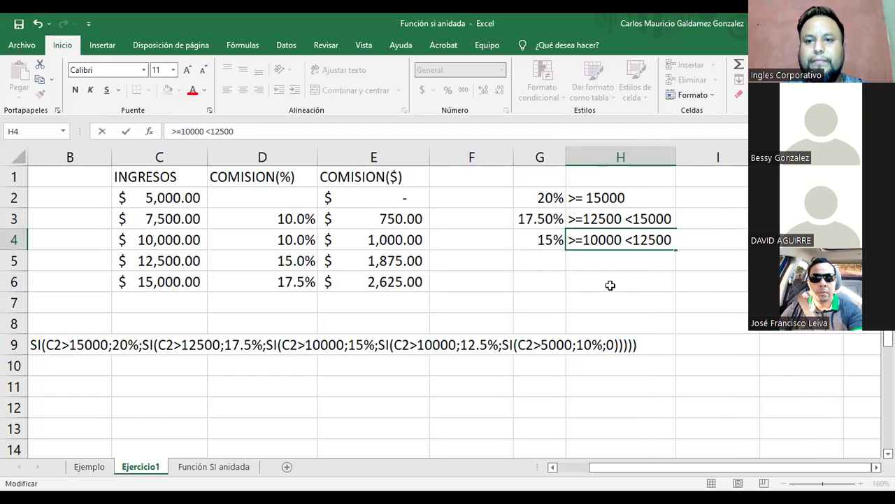
key("Return")
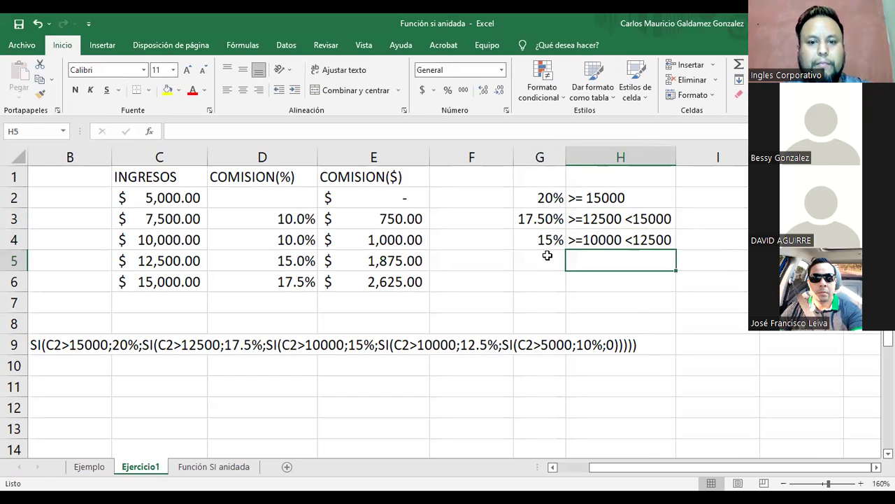
- Enter the rate 12.50% in G5 and copy the income range from H4 into H5
key("Left")
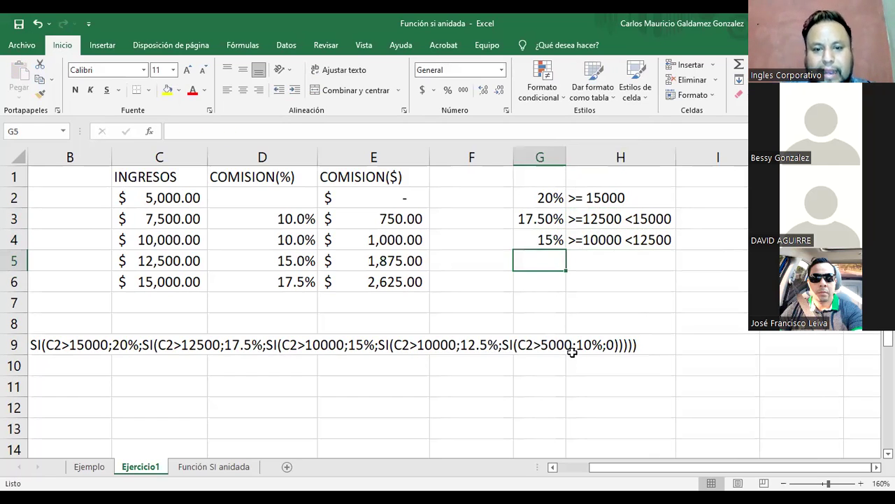
type("1")
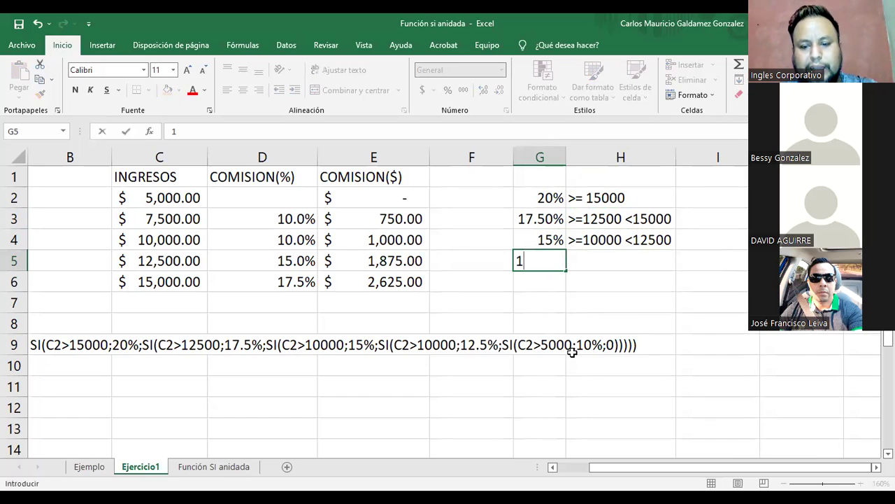
type("2.5")
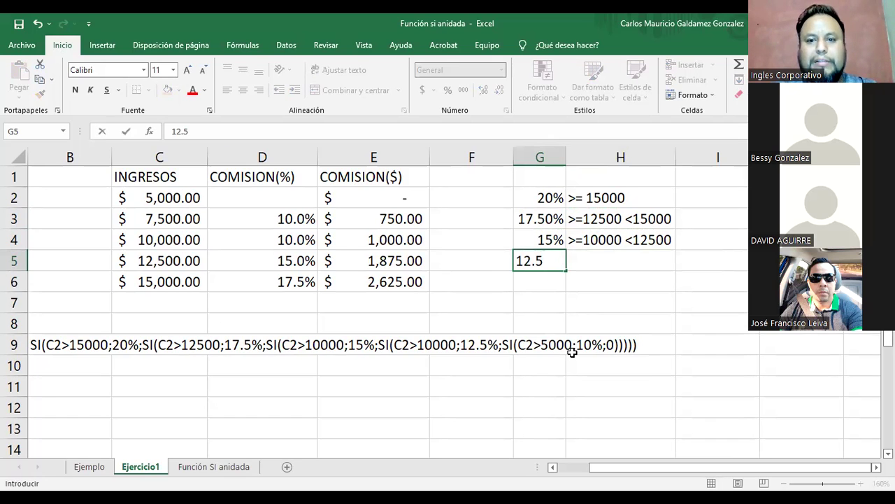
key("Tab")
left_click(593, 243)
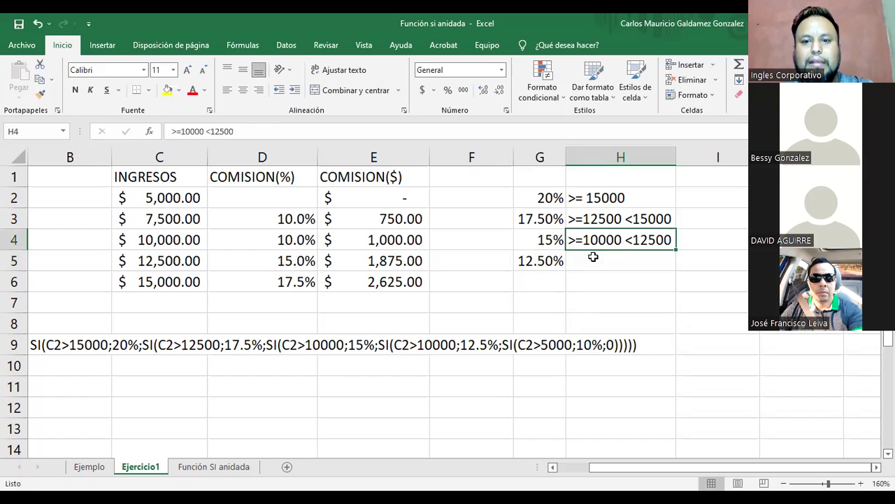
key("ctrl+c")
left_click(592, 260)
key("ctrl+v")
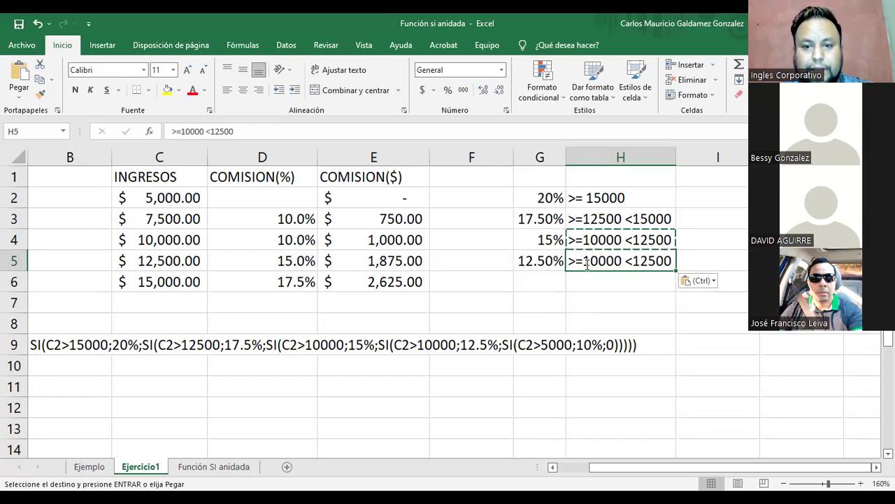
- Change the copied income range in H5 to >=7000 <10000
double_click(587, 263)
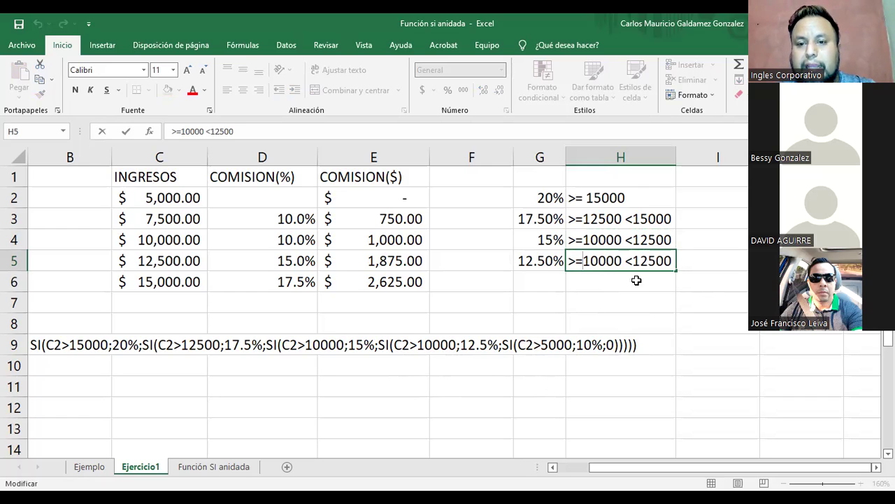
key("Delete")
key("Delete")
key("Delete")
key("Delete")
type("000")
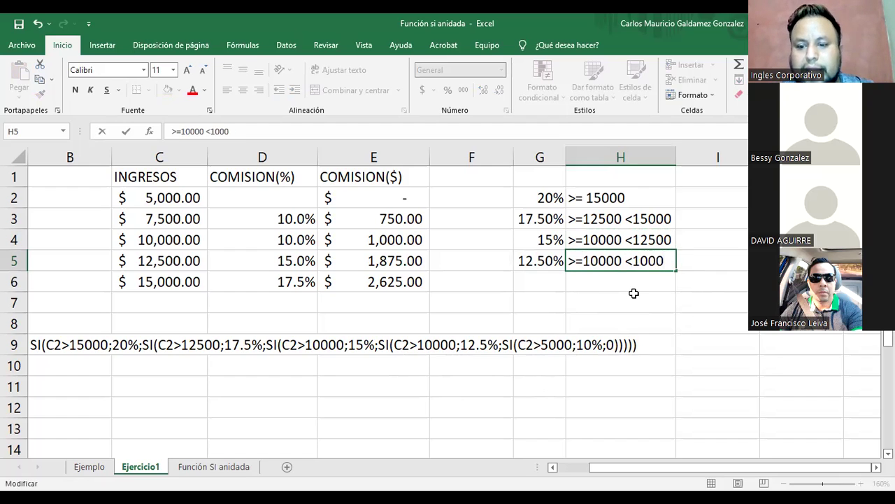
type("0")
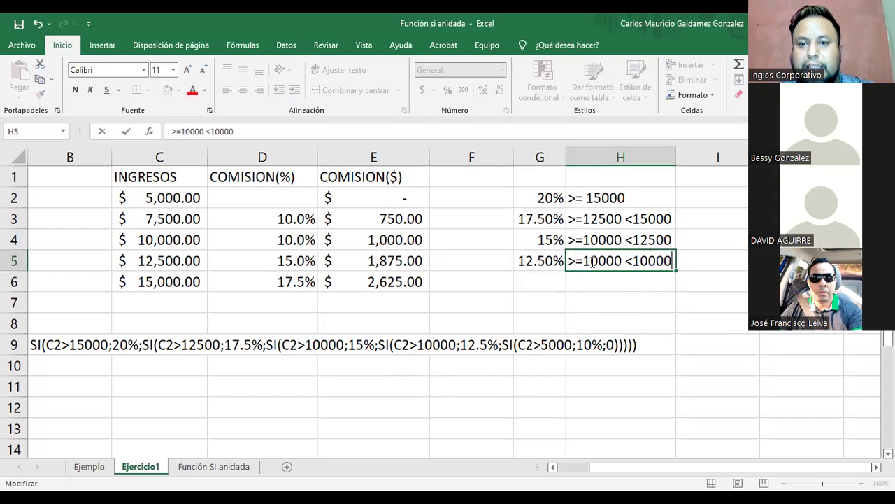
left_click_drag(583, 261, 599, 261)
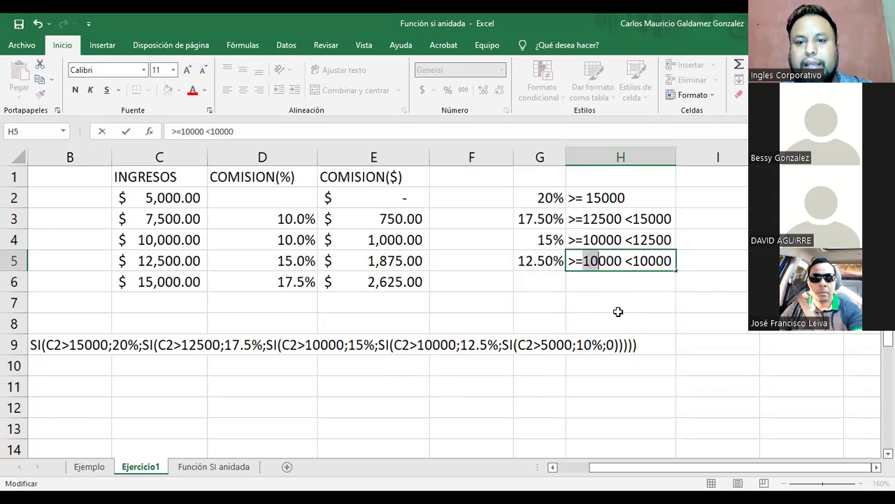
key("BackSpace")
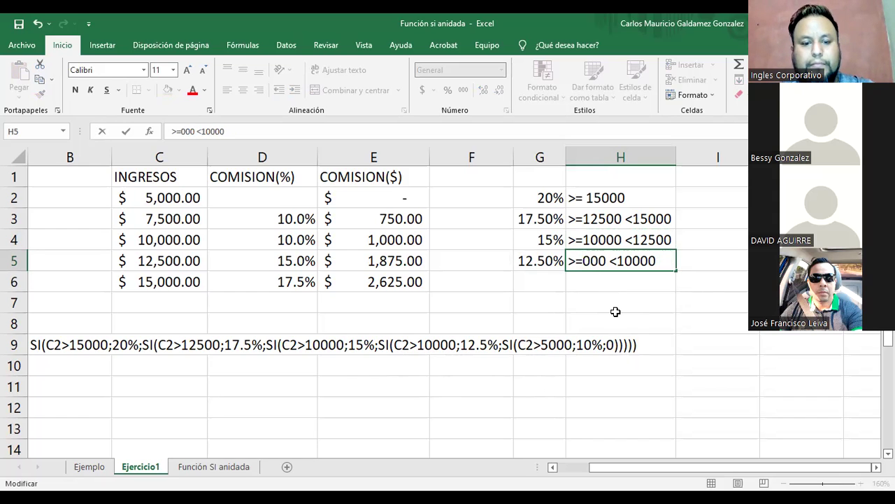
type("7")
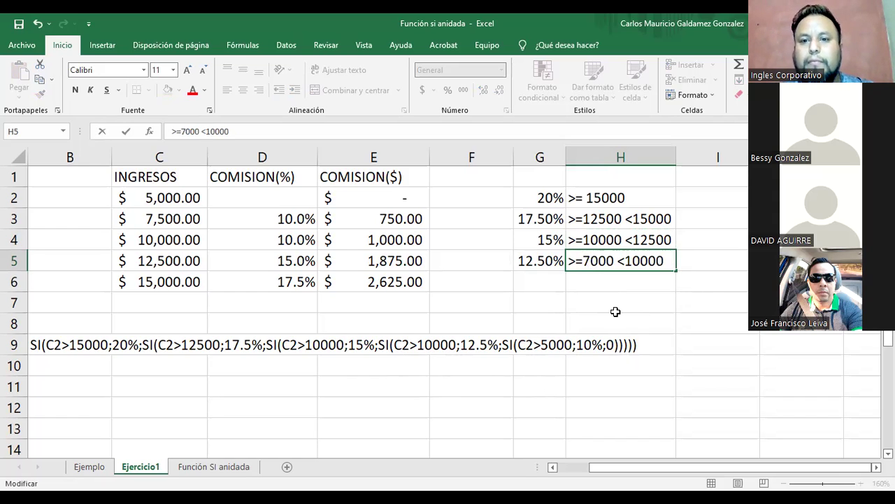
- Enter the rate 10% in G6 and copy the income range from H5 into H6
left_click(530, 280)
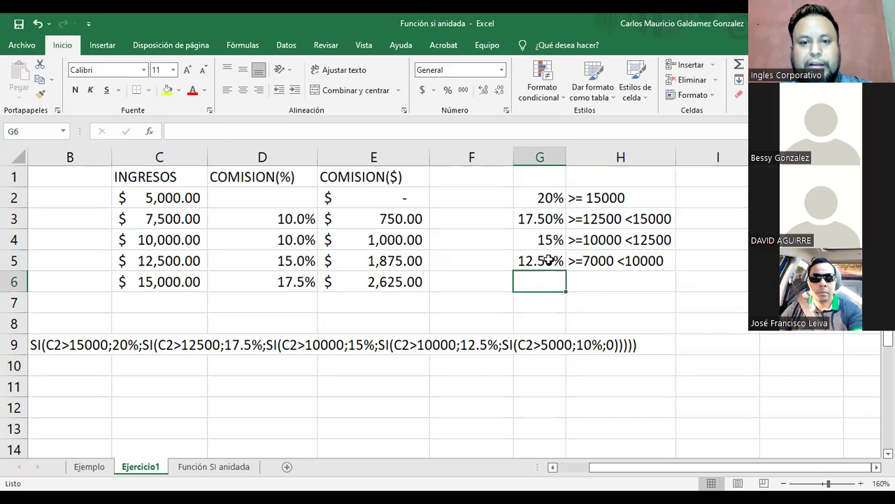
type("10%")
key("Tab")
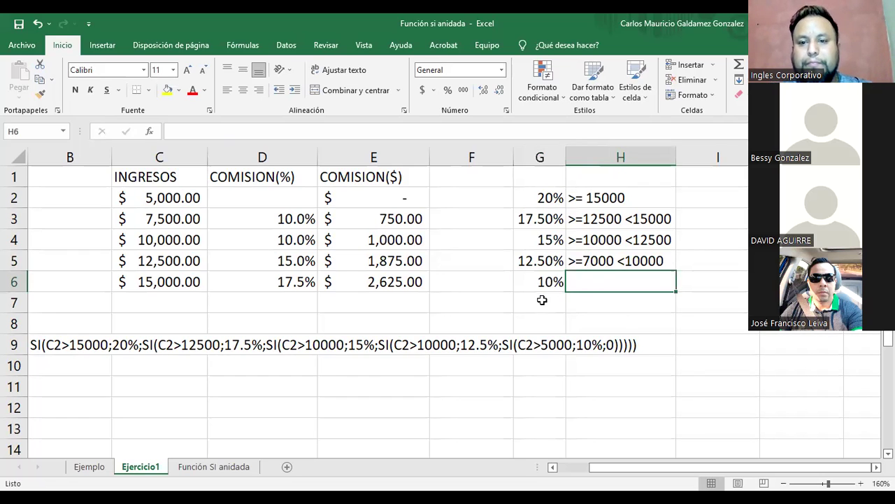
left_click(581, 266)
key("ctrl+c")
left_click(583, 292)
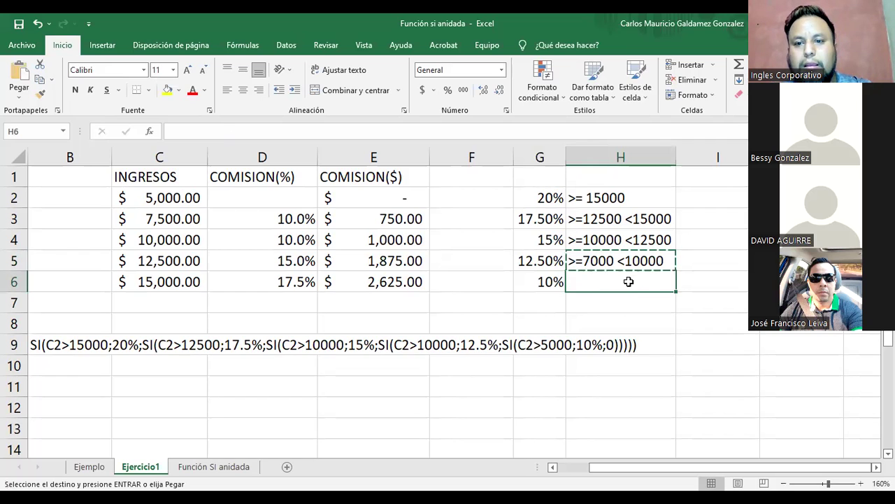
key("ctrl+v")
- Change the copied income range in H6 to >=5000 <7000
double_click(628, 279)
key("shift+Right")
key("shift+Right")
key("shift+Right")
key("shift+Right")
key("shift+Right")
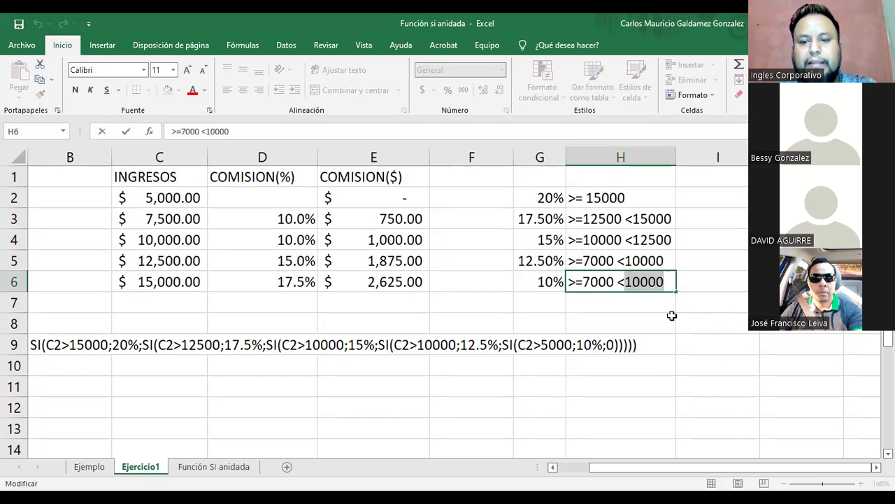
type("7000")
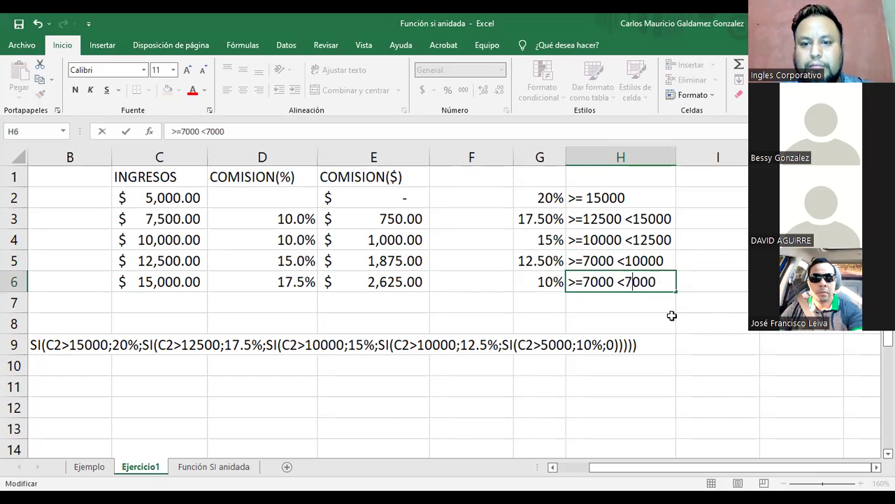
key("Delete")
type("5")
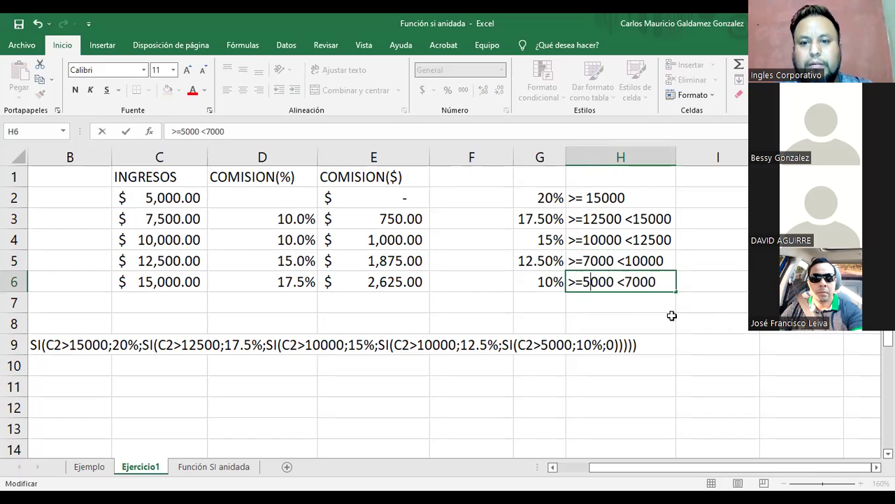
key("Return")
- Enter the rate 0% in G7 and copy the income range from H6 into H7
key("Left")
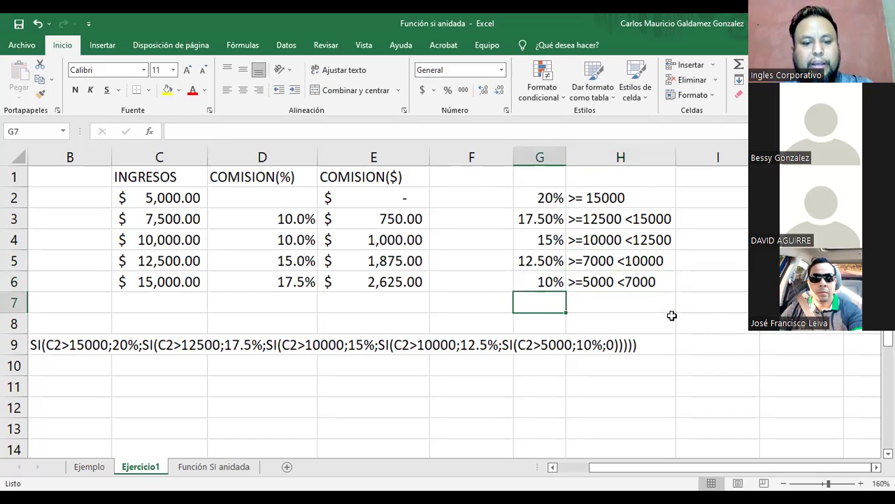
type("0%")
key("Tab")
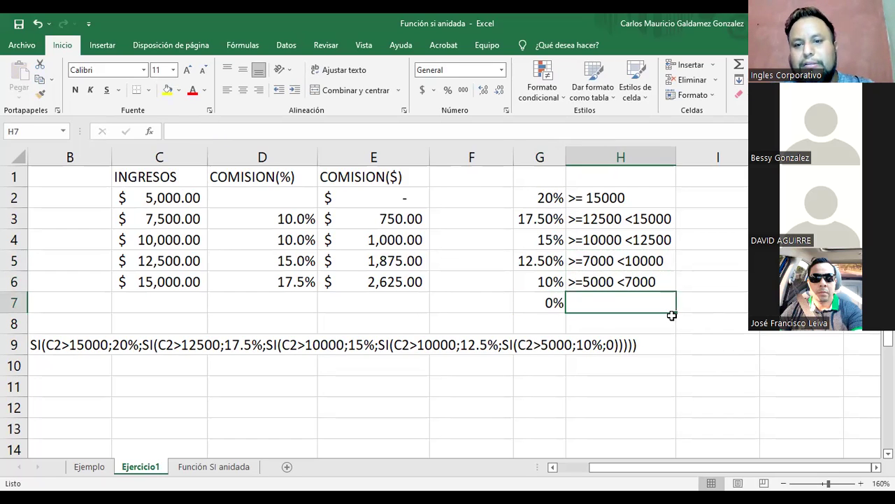
left_click(603, 281)
key("ctrl+c")
left_click(600, 303)
key("ctrl+v")
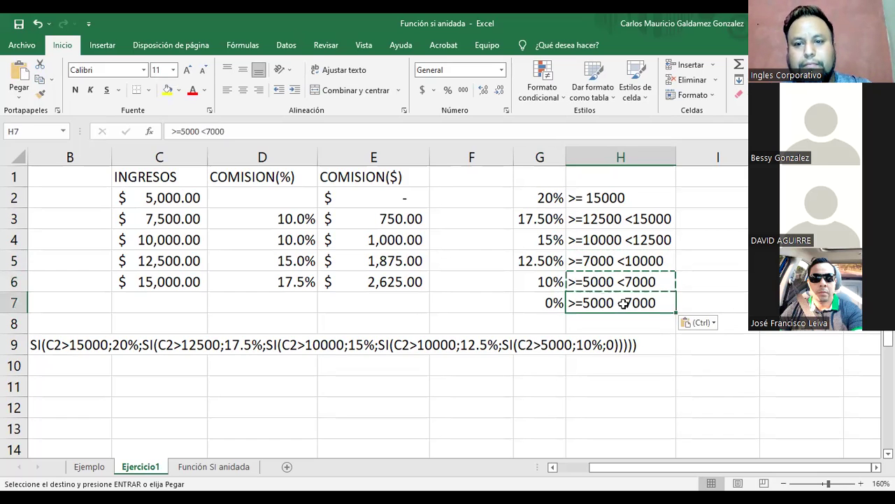
- Change the copied income range in H7 to <5000
double_click(627, 304)
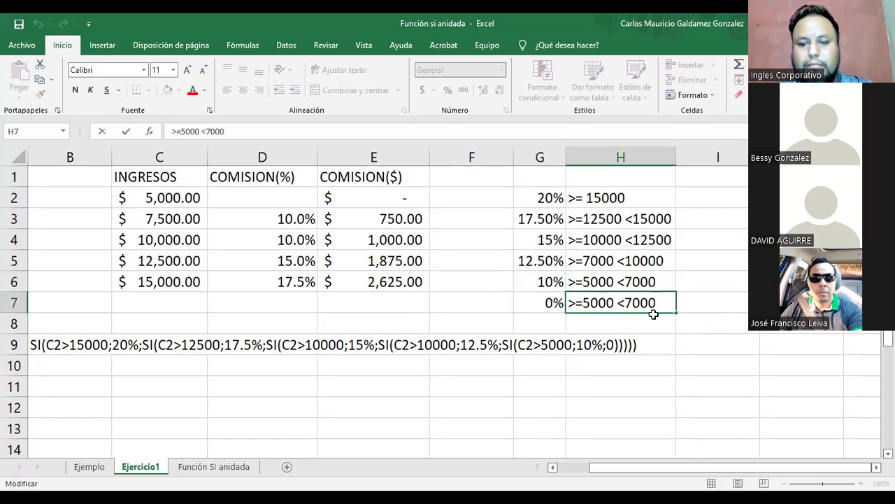
key("Delete")
type("5")
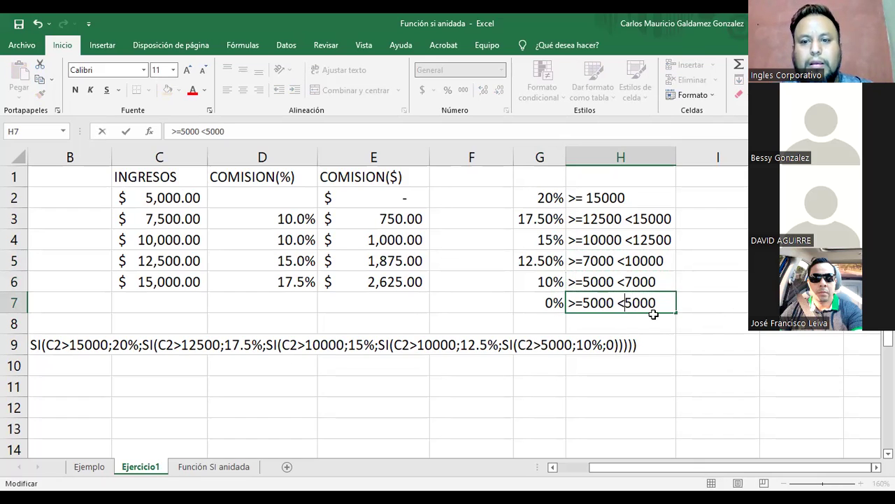
key("BackSpace")
key("shift+Home")
key("BackSpace")
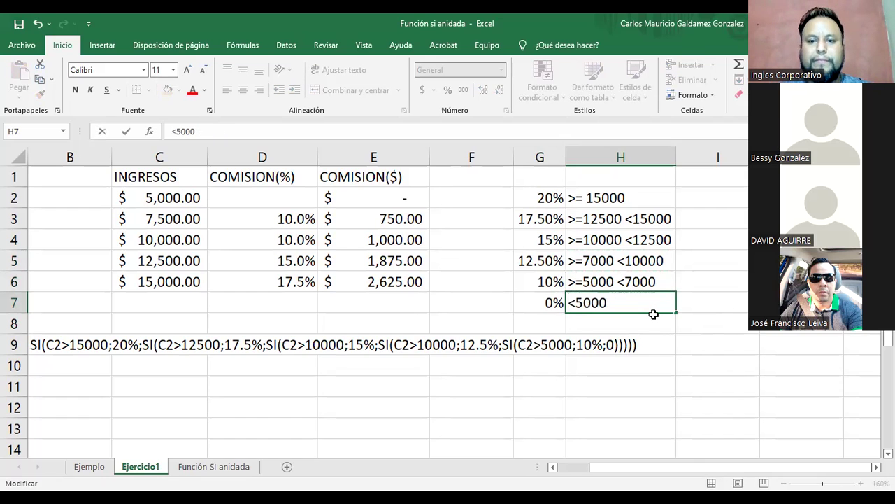
key("Return")
- Correct the fourth condition of the nested SI formula text in B9 to C2>7000 for the 12.5% rate
left_click(407, 342)
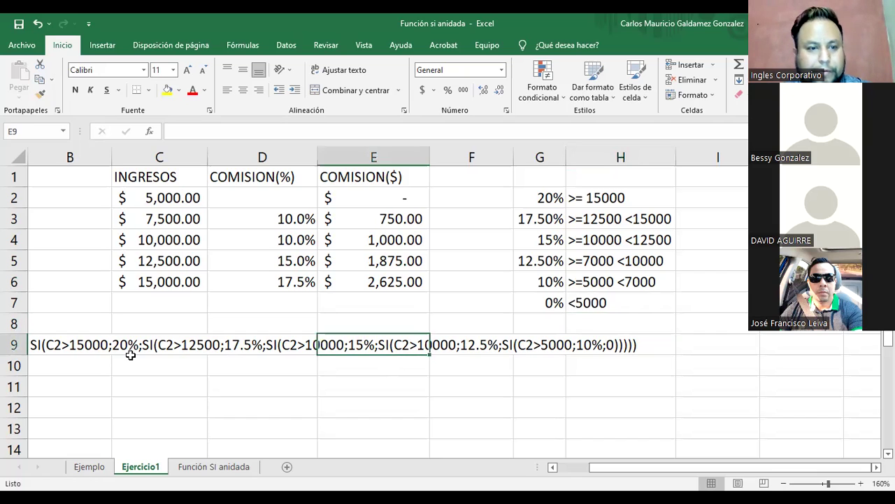
left_click(37, 345)
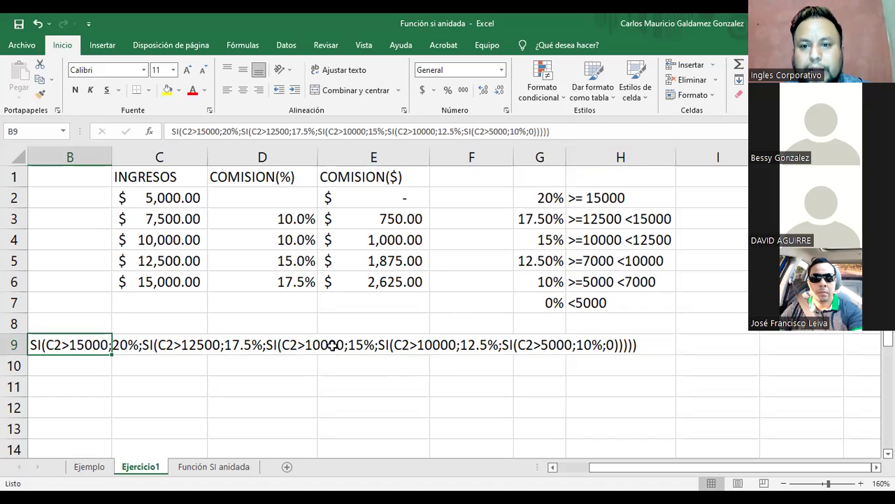
left_click(448, 353)
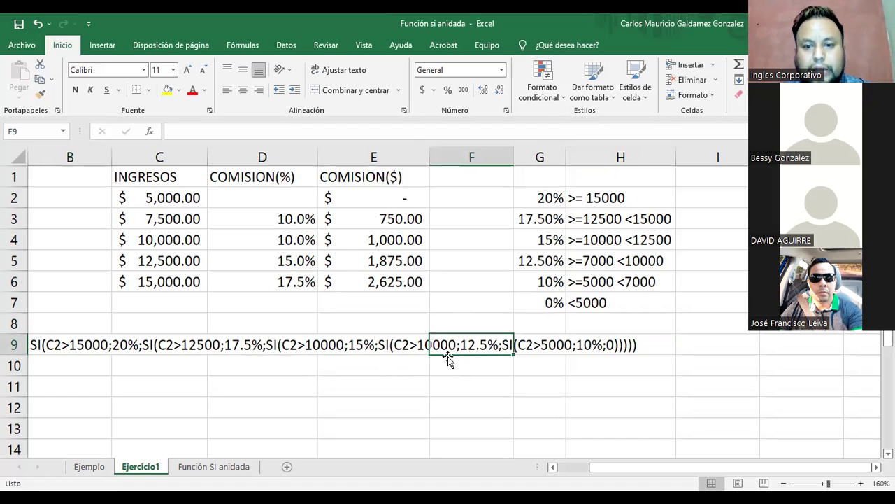
left_click(31, 345)
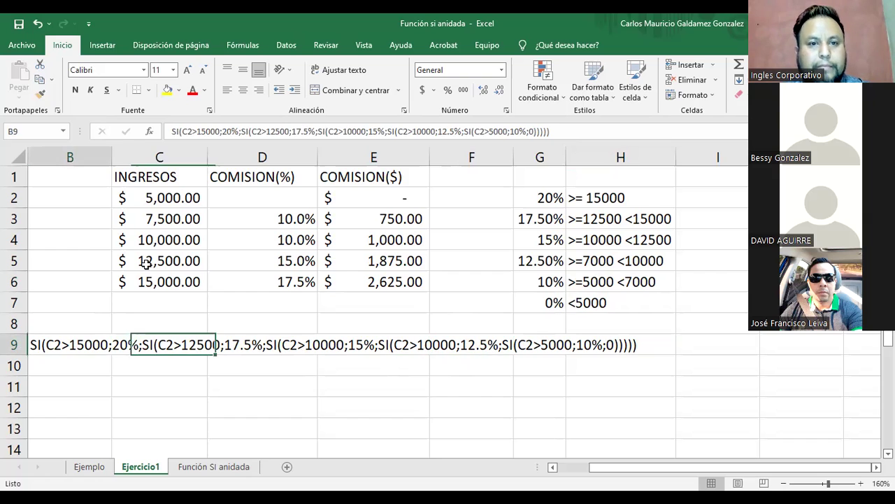
left_click(420, 132)
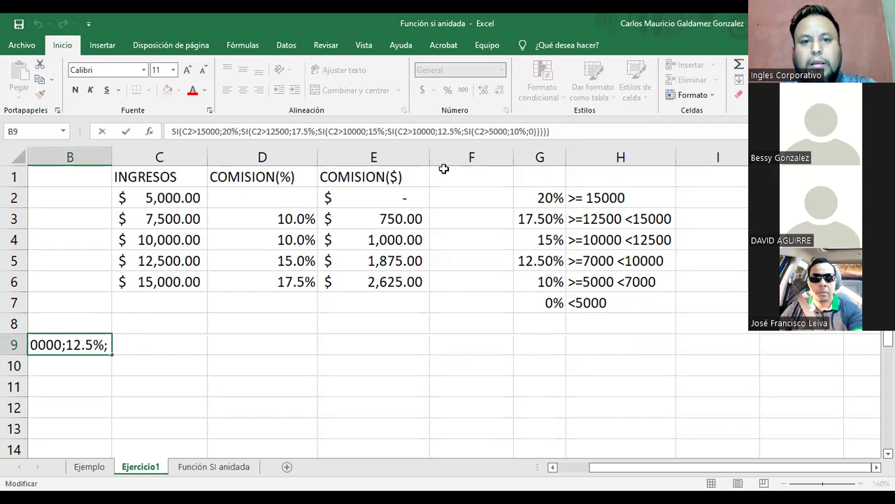
key("BackSpace")
key("BackSpace")
type("7")
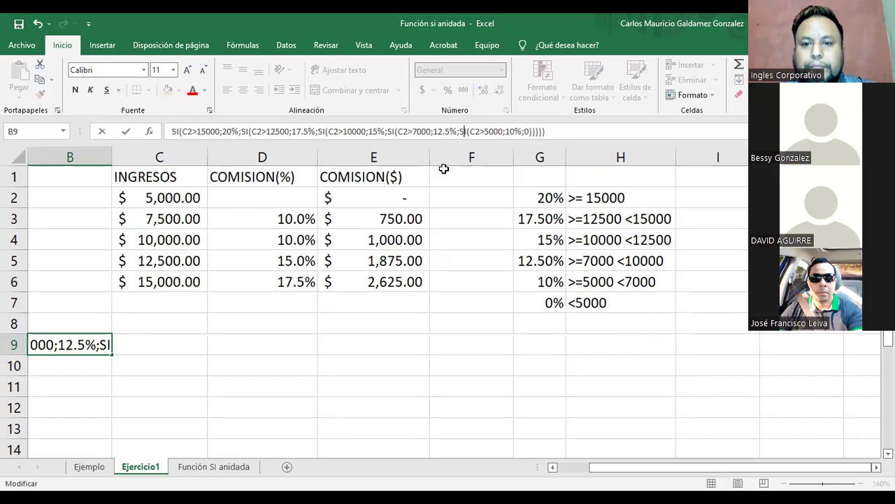
key("Right")
key("Right")
key("Right")
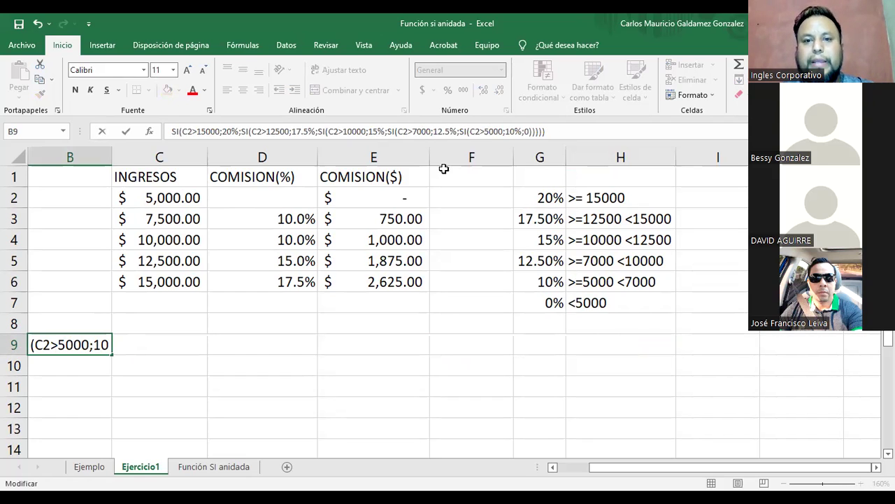
key("Return")
key("Up")
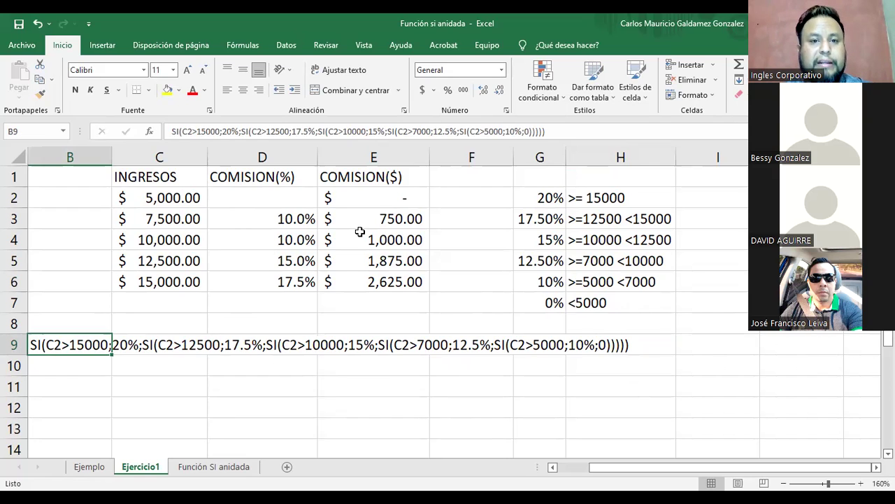
- Compare the commission formula in D3 with the nested SI formula text in B9
left_click(274, 204)
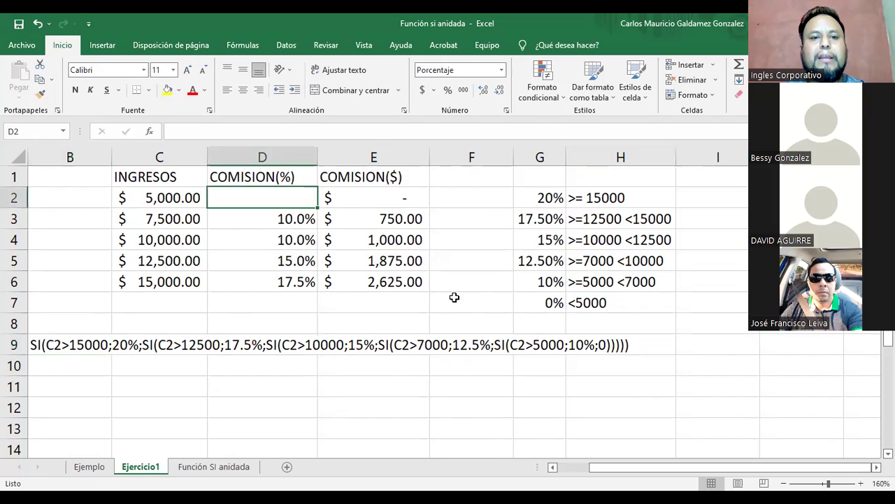
left_click(286, 219)
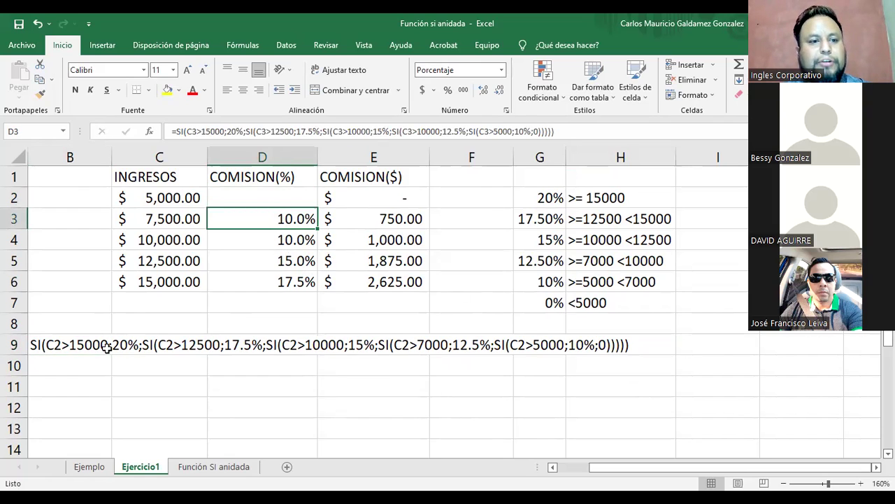
left_click(35, 345)
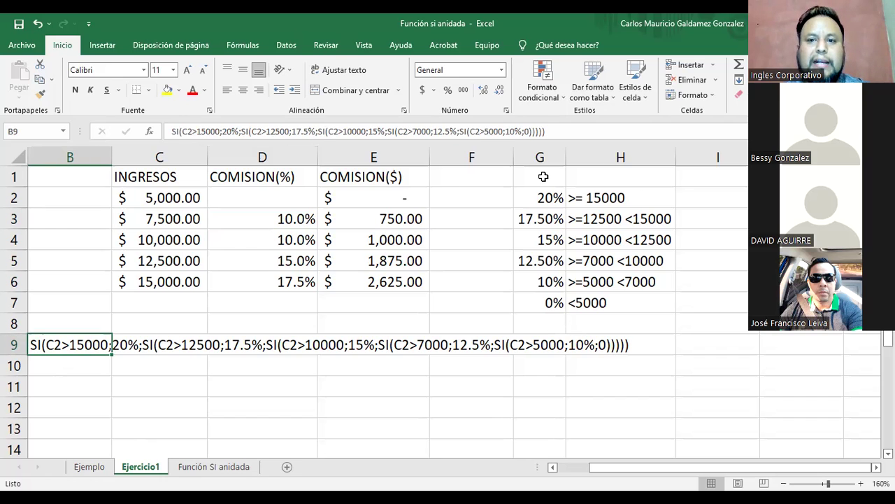
- Merge and center G1:H1 and enter the table title "Tabla por ingresos %-$"
left_click_drag(544, 177, 607, 177)
left_click(350, 92)
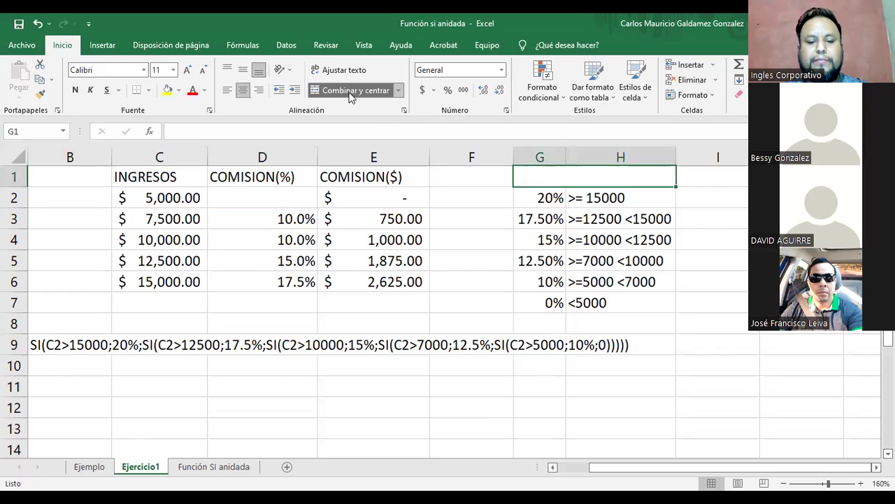
type("Tabla por i")
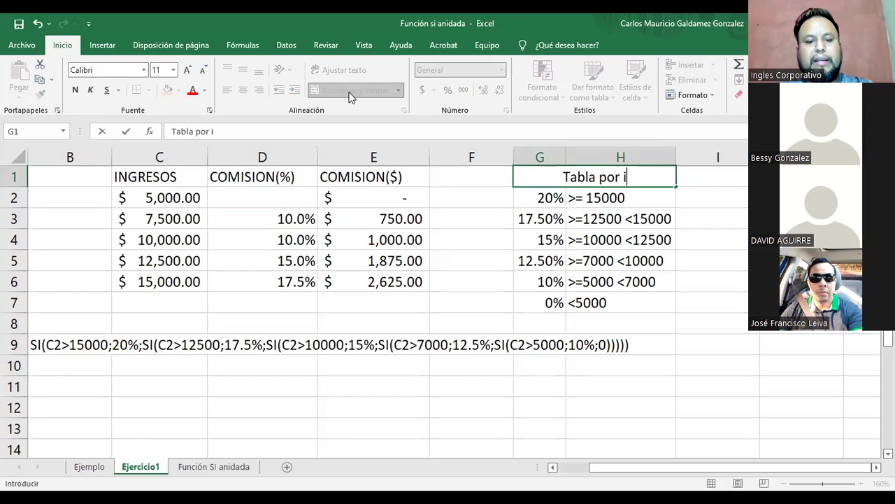
type("ngresos ")
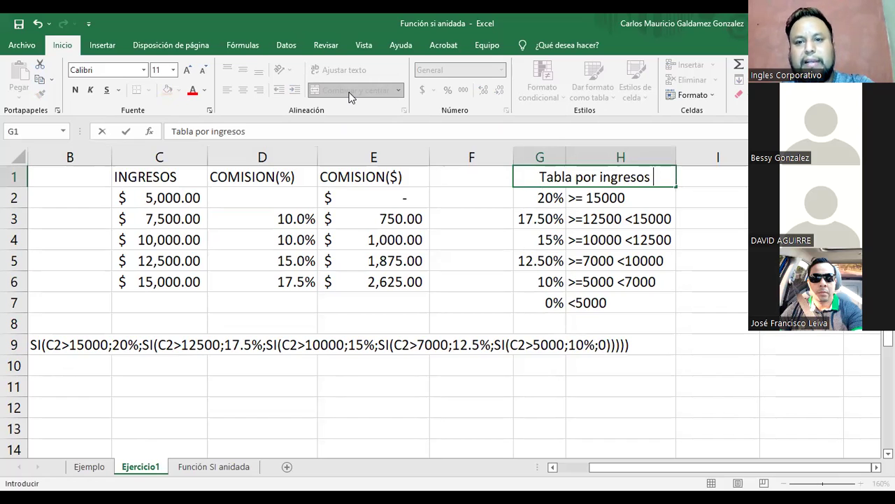
type("%-")
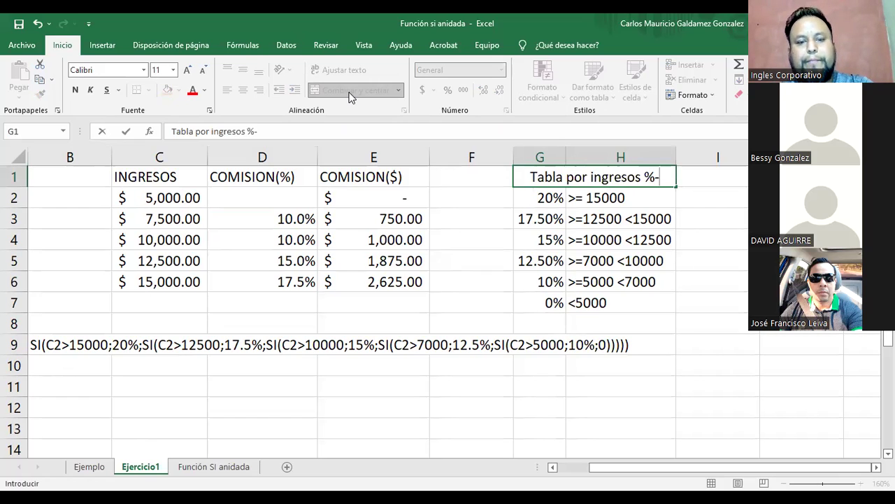
type("$")
key("Return")
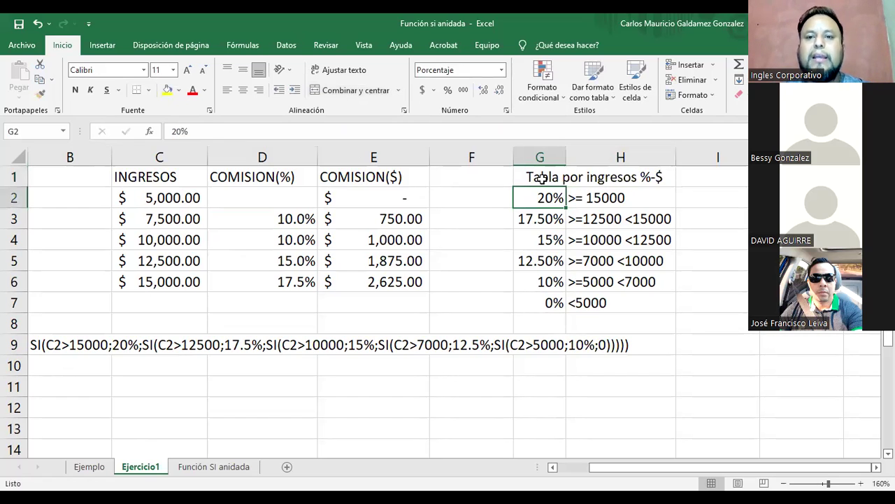
- Review each commission rate and its matching income range in G2:H7, row by row
left_click(611, 198)
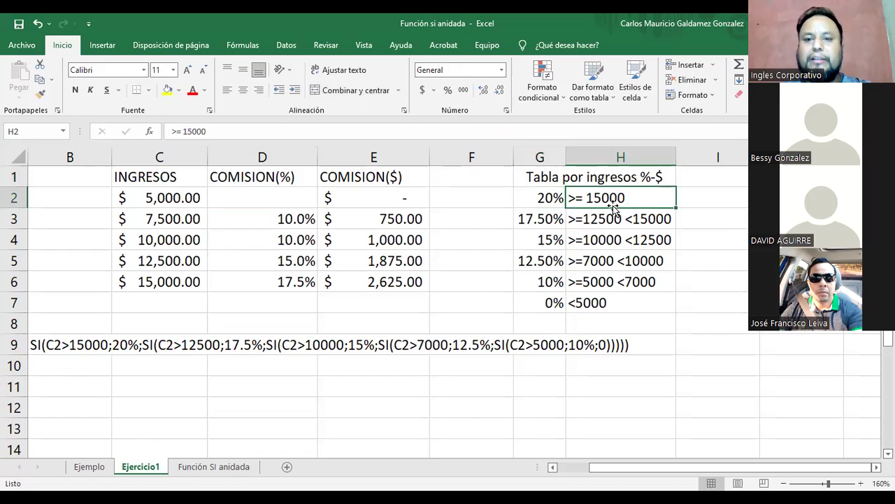
left_click(542, 201)
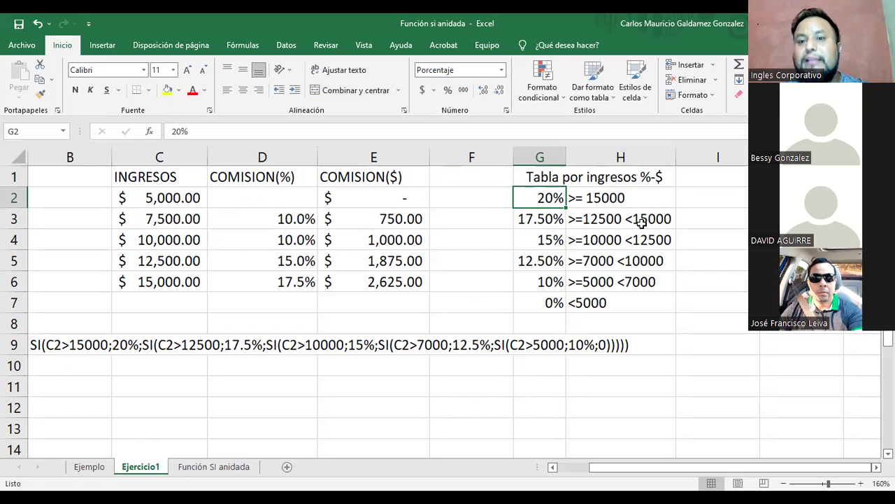
left_click(528, 223)
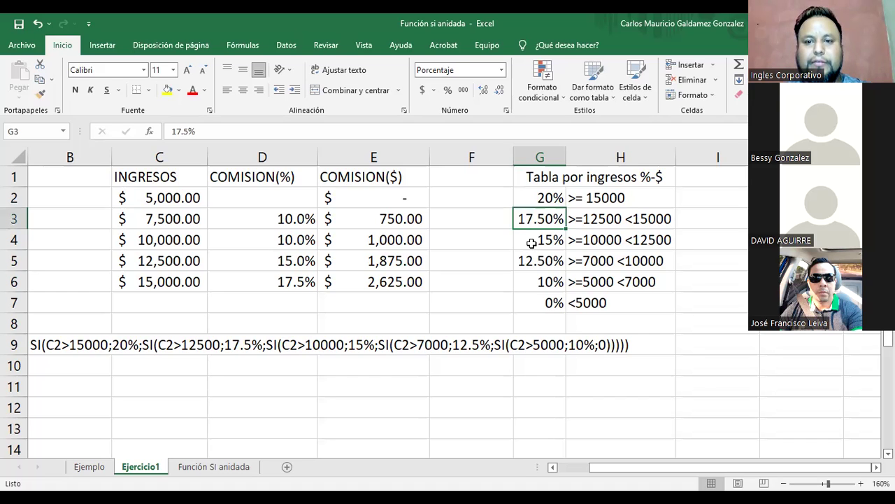
left_click(521, 239)
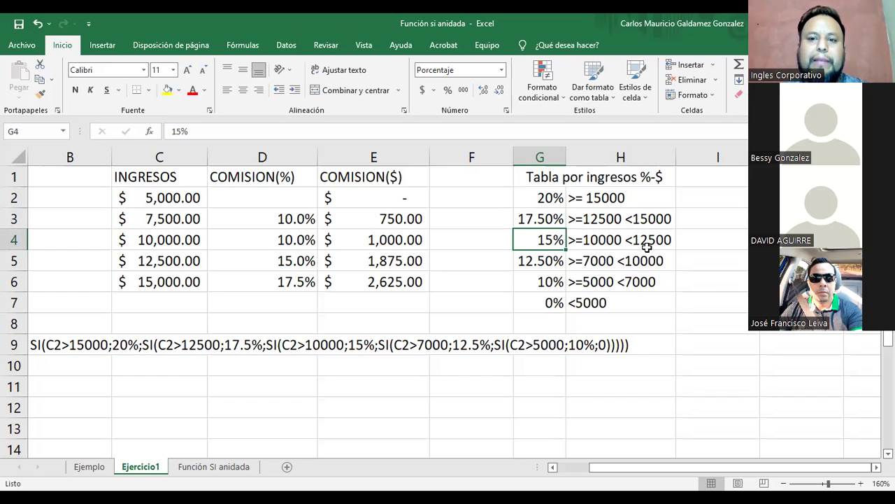
left_click(534, 263)
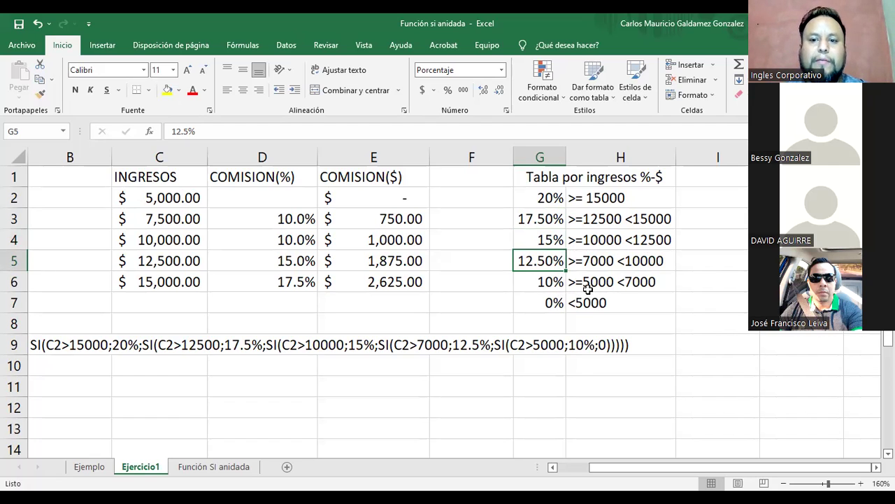
left_click(545, 283)
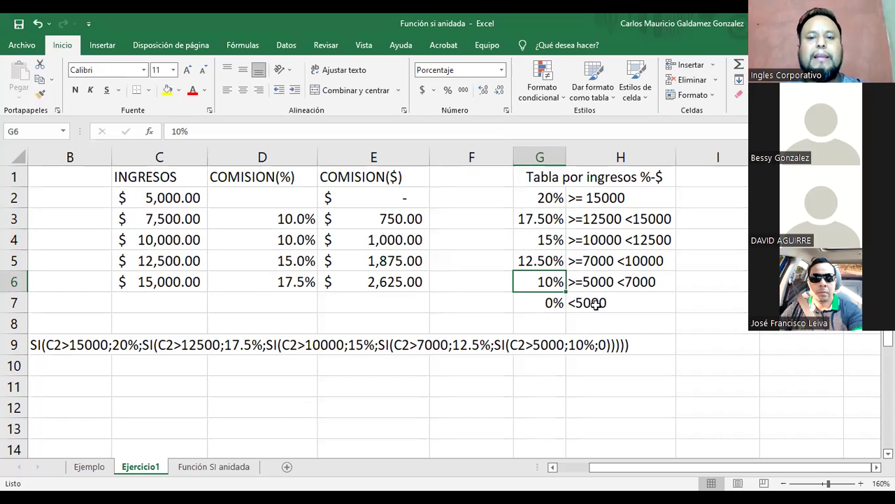
left_click(584, 303)
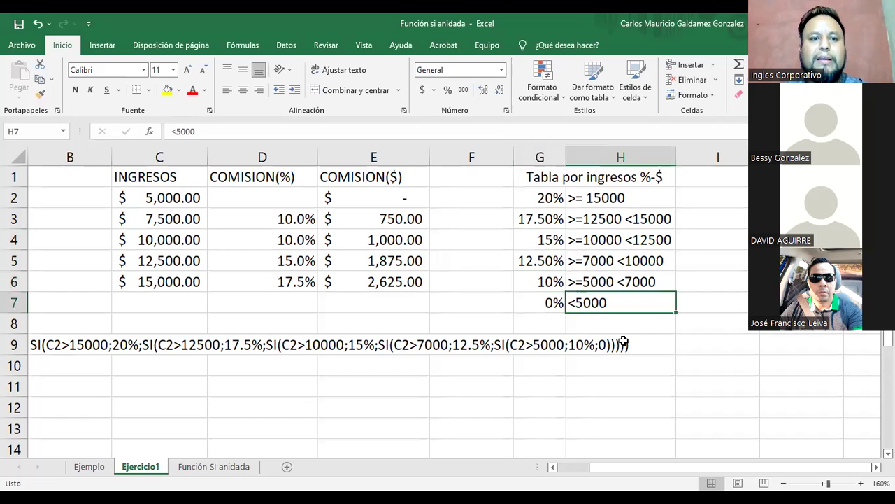
left_click(542, 301)
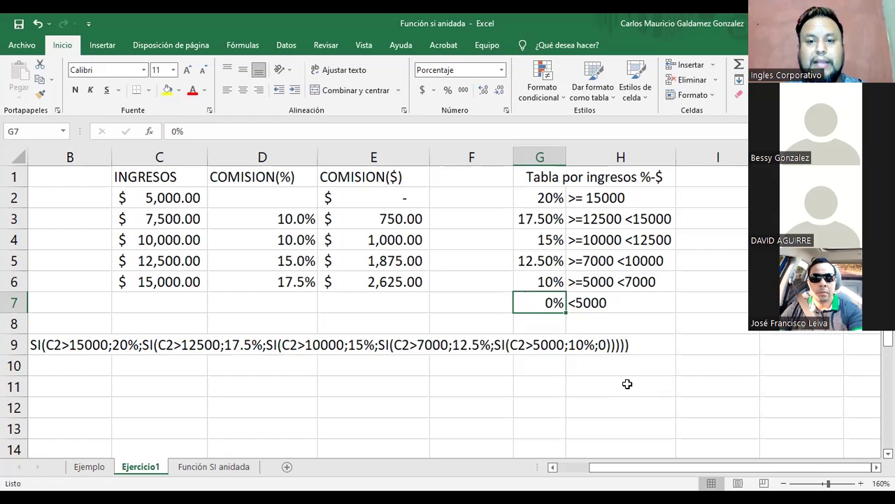
left_click_drag(538, 197, 556, 304)
left_click(591, 311)
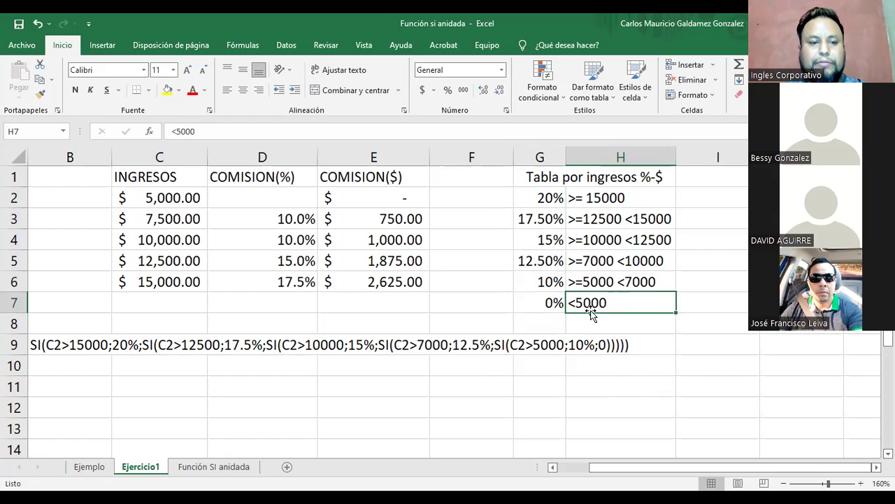
- Check the nested SI formula text in B9 against the rate and income range rows of the table
left_click(44, 344)
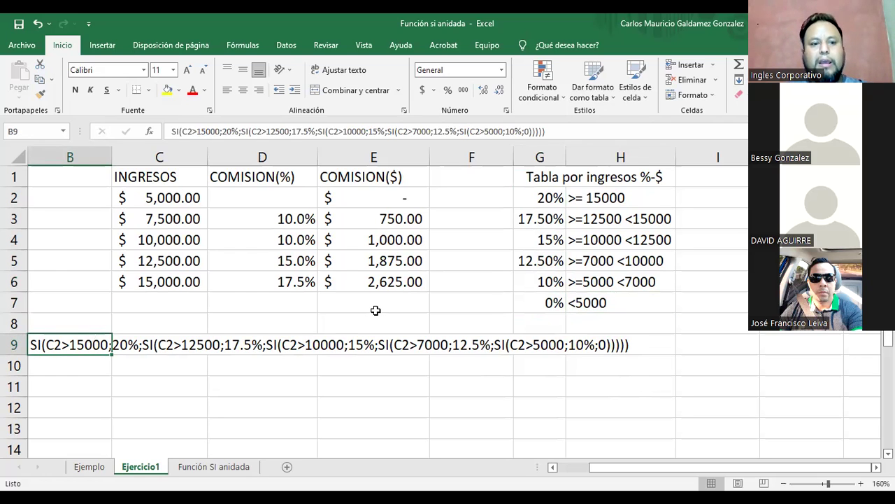
left_click_drag(558, 202, 579, 242)
left_click(545, 218)
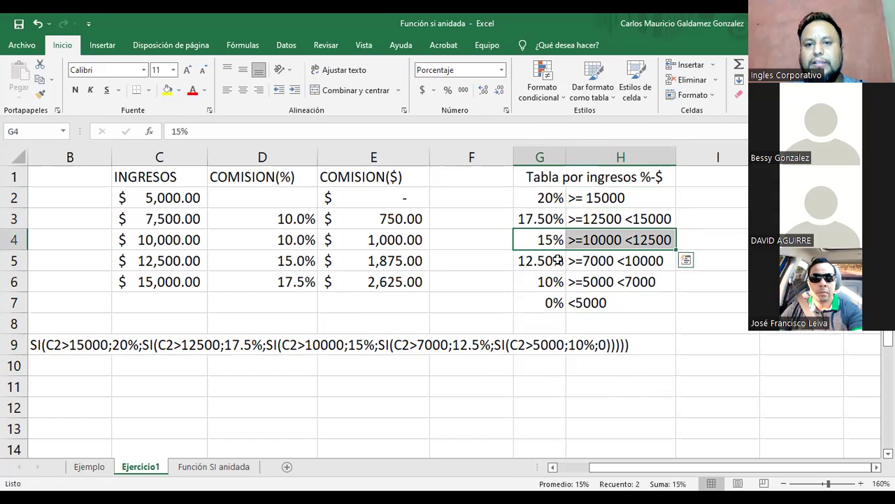
left_click(554, 260)
left_click_drag(560, 280, 572, 298)
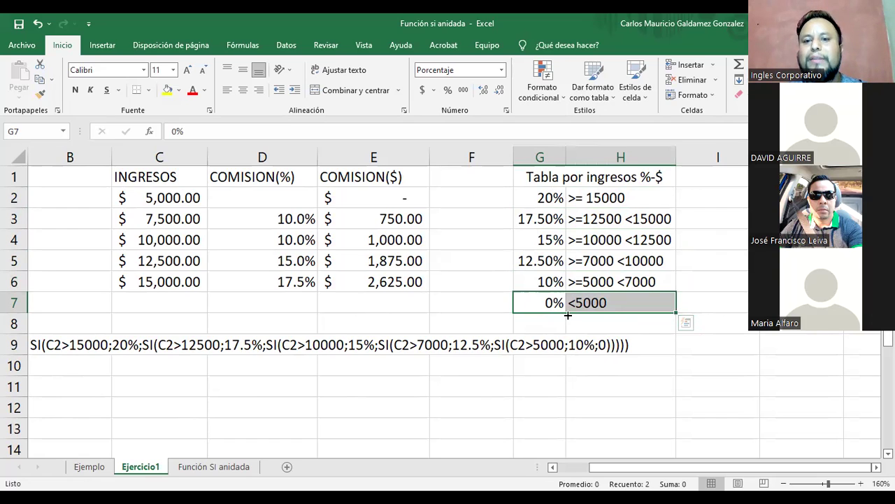
left_click(546, 305)
left_click_drag(538, 281, 589, 302)
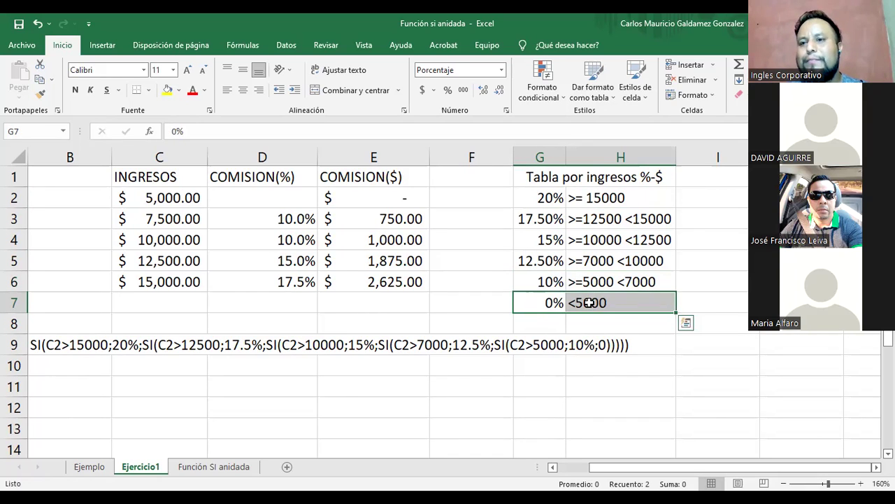
- Compare the 20% and 10% rows of the income table with the 0% row for incomes below 5000
left_click_drag(550, 281, 591, 198)
left_click_drag(539, 303, 580, 303)
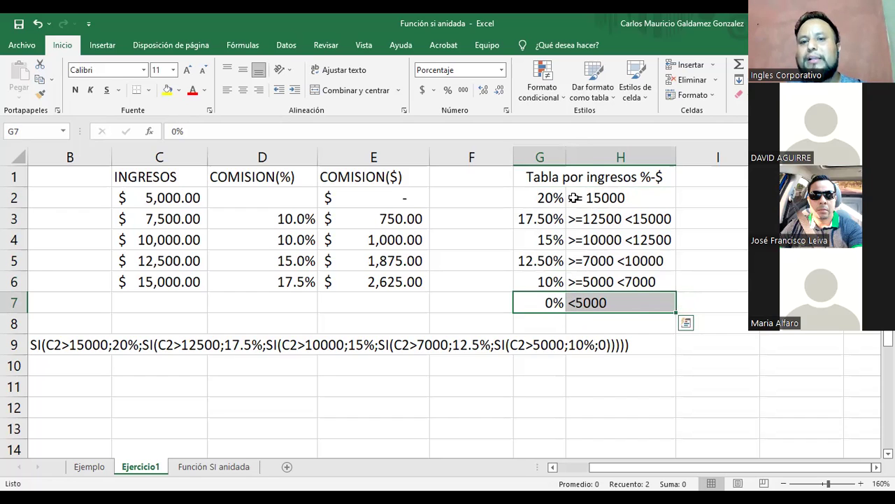
left_click_drag(543, 197, 601, 200)
left_click_drag(549, 302, 593, 302)
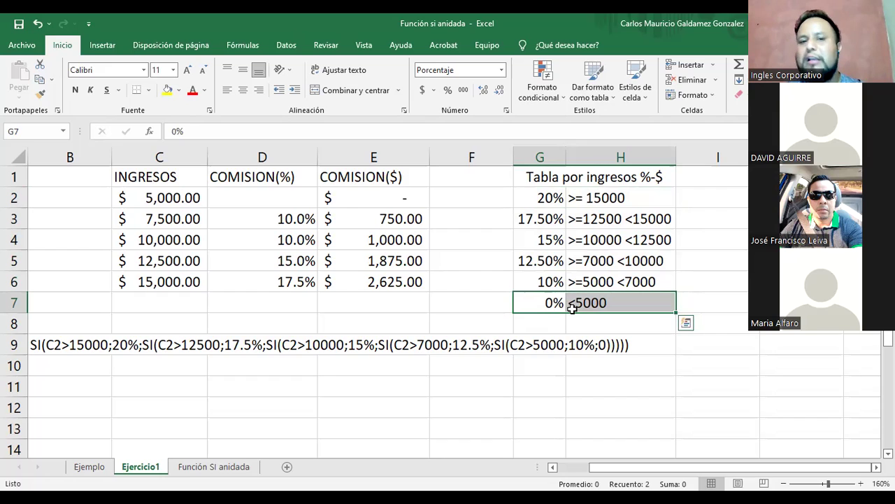
- Fill the nested SI formula from D3 up into the empty commission cell D2
left_click(387, 202)
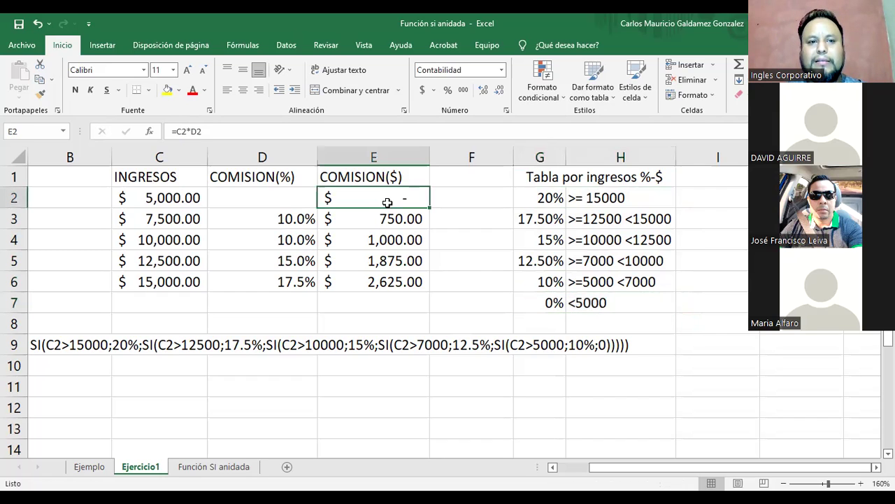
left_click(293, 220)
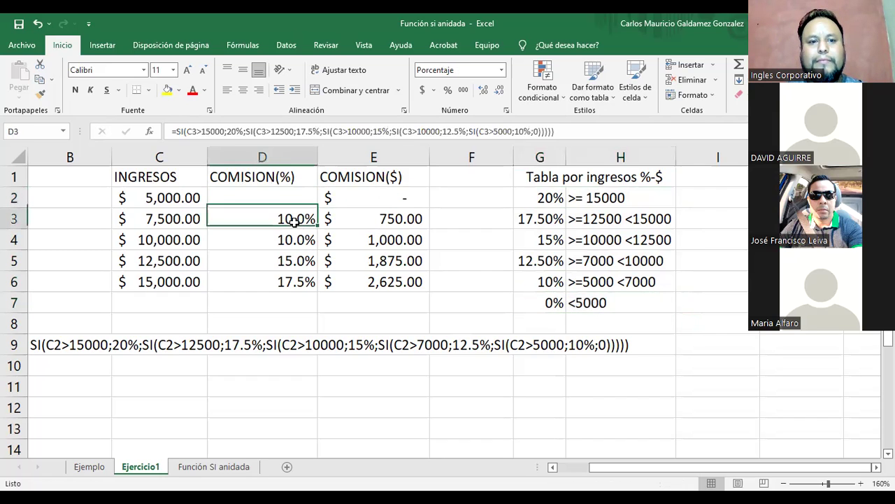
left_click_drag(316, 217, 305, 198)
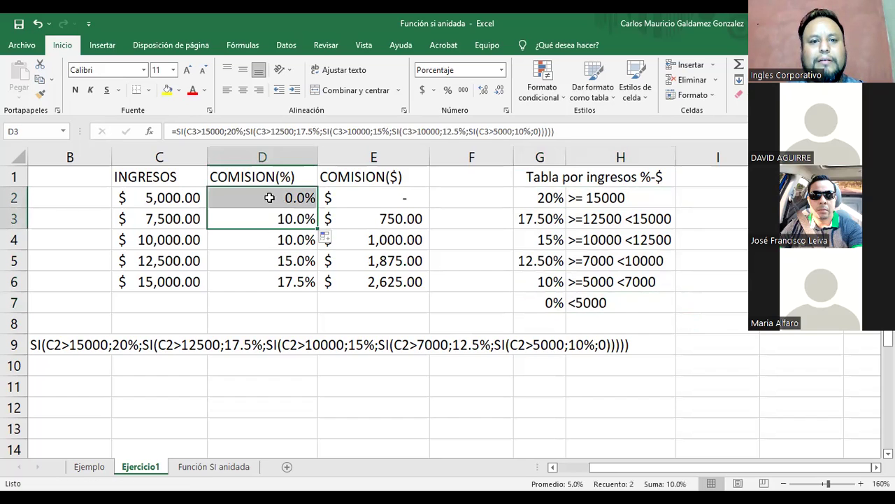
- Highlight the COMISION(%) cells D2:D6 with a yellow fill
left_click(638, 345)
left_click(33, 348)
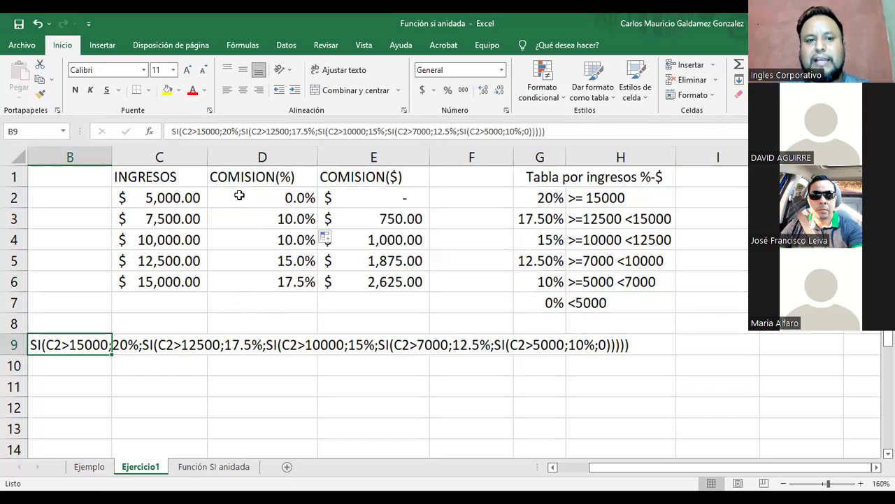
left_click_drag(262, 197, 257, 277)
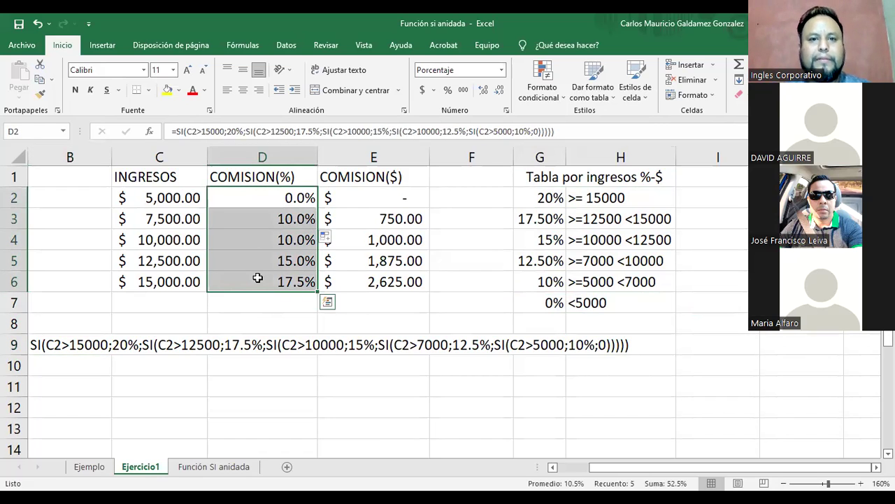
left_click(168, 90)
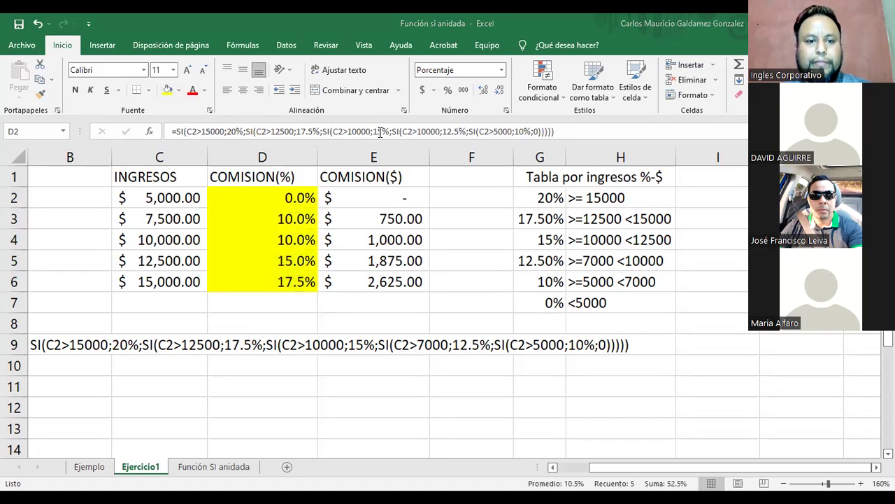
left_click(187, 132)
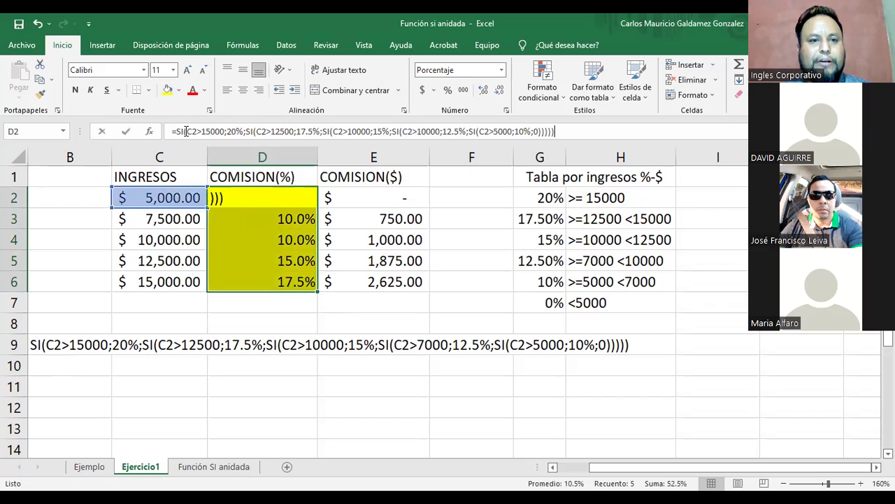
left_click_drag(172, 131, 595, 121)
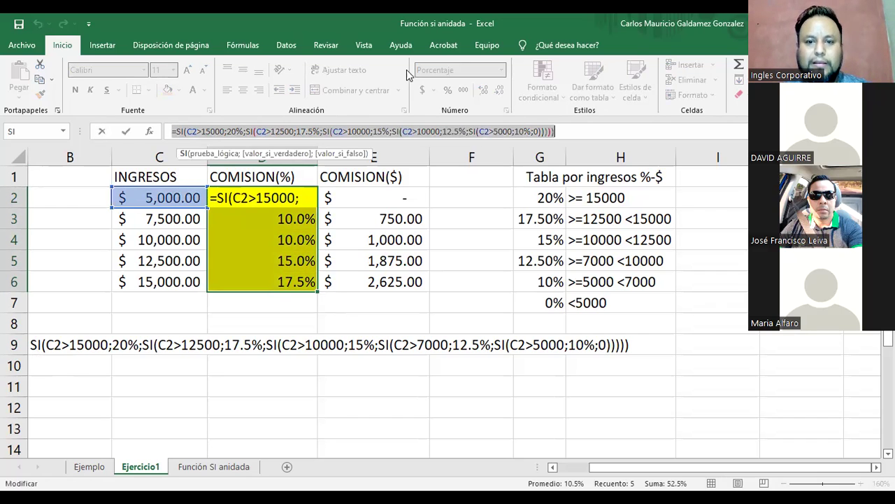
key("Escape")
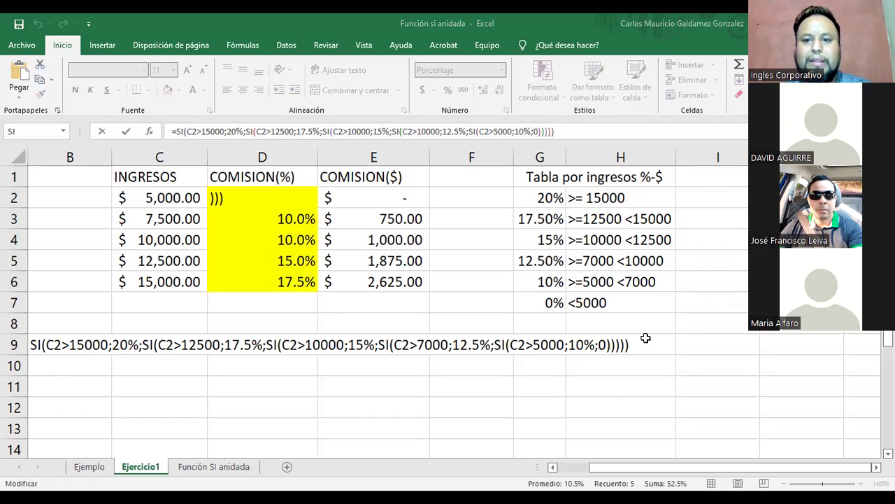
key("ctrl+shift+Home")
type("=")
left_click(640, 382)
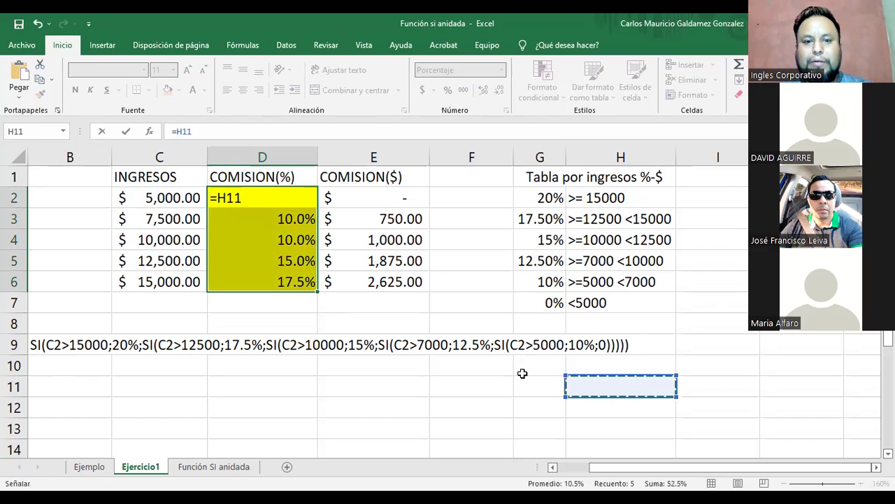
key("Escape")
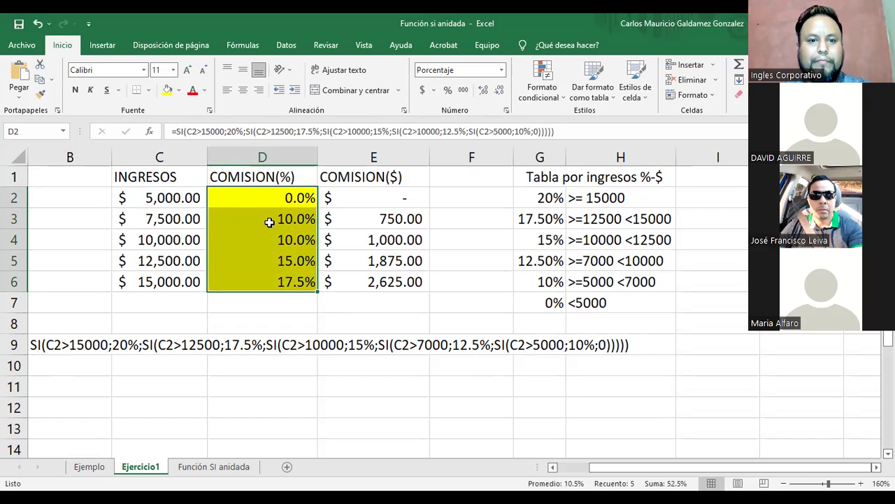
- Clear the nested SI formulas from the yellow COMISION(%) cells D2:D6
left_click_drag(257, 200, 266, 277)
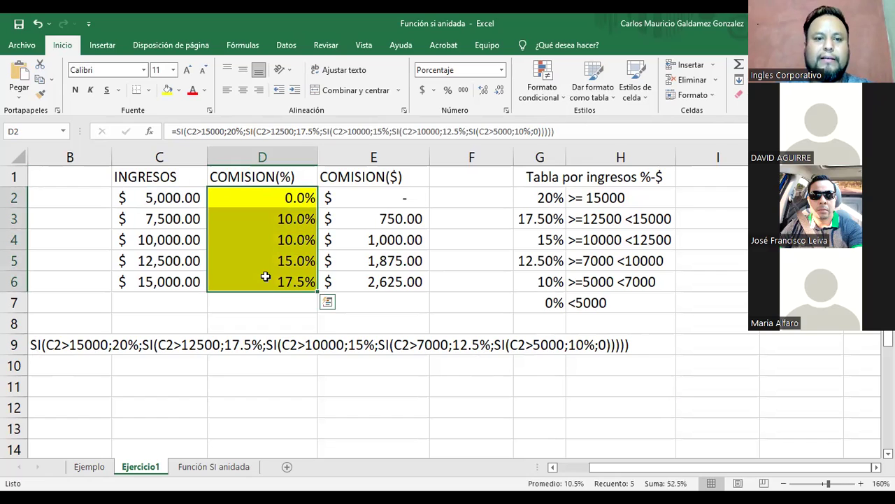
key("Delete")
left_click(403, 318)
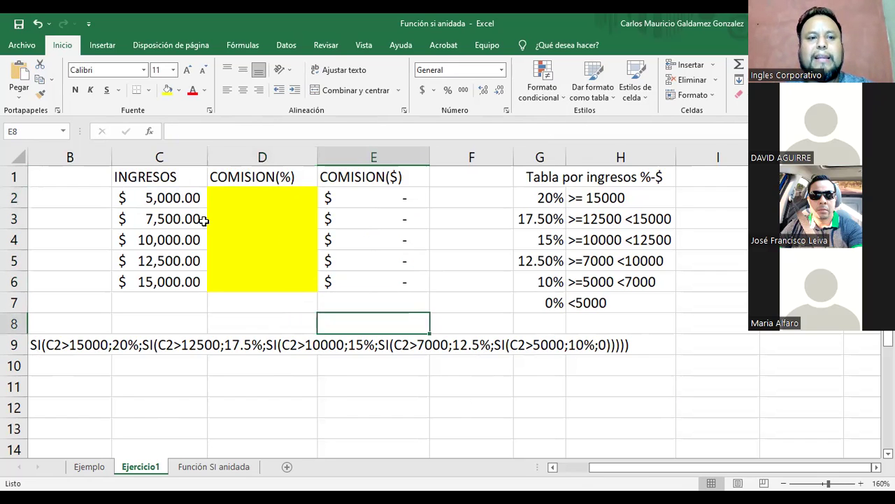
- Review the INGRESOS, COMISION(%) and COMISION($) columns of the exercise together with the formula text in B9
left_click_drag(70, 178, 628, 395)
left_click(262, 214)
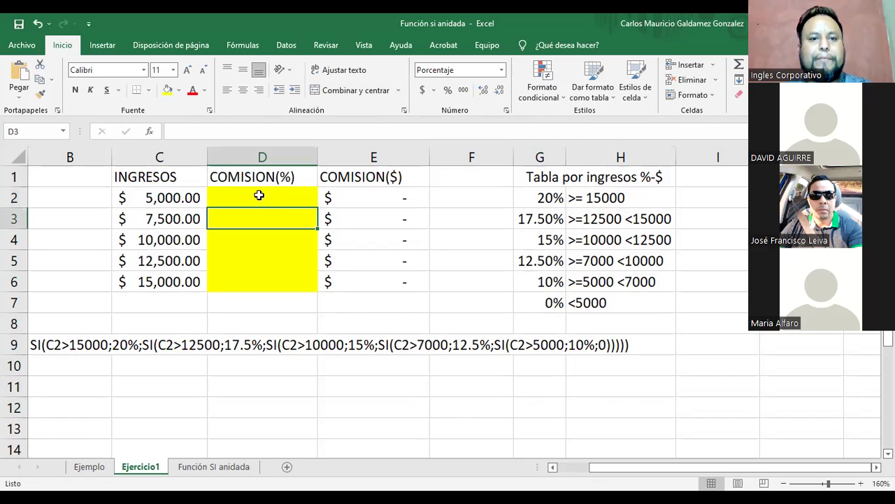
left_click(261, 196)
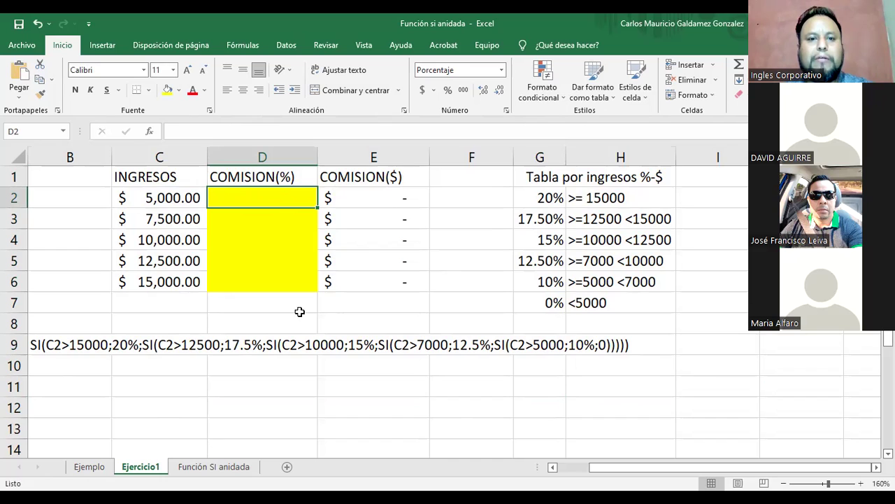
left_click(349, 304)
left_click_drag(355, 193, 362, 275)
left_click_drag(148, 198, 155, 280)
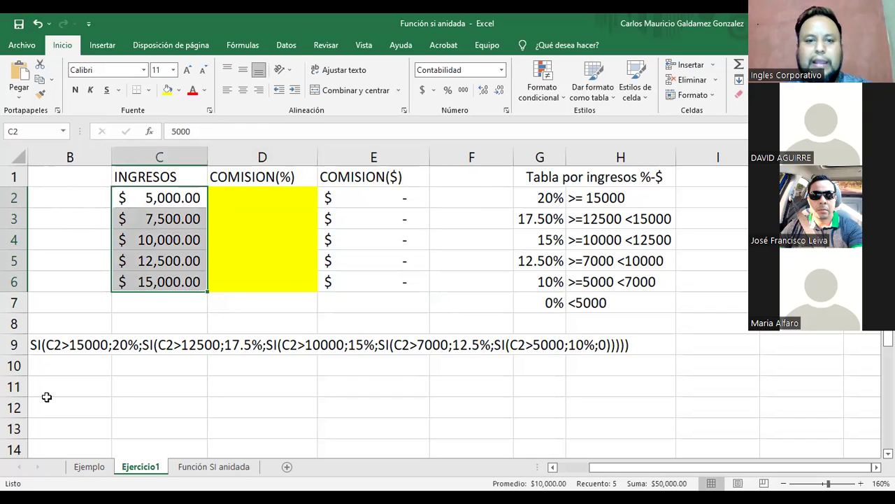
left_click(239, 284)
left_click(149, 197)
left_click_drag(149, 176, 400, 285)
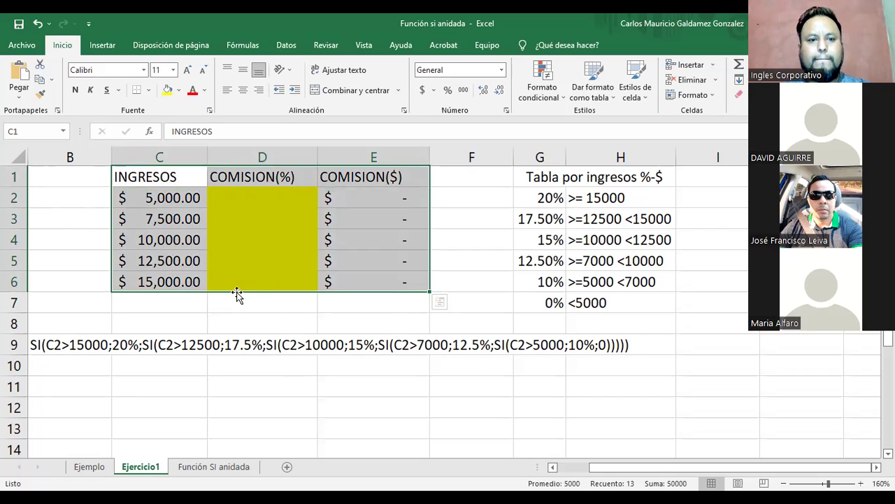
left_click(374, 262)
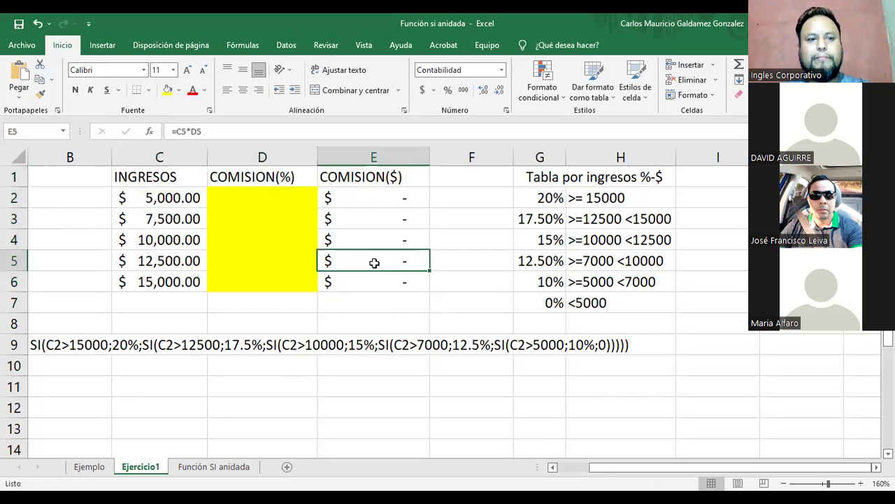
left_click(654, 348)
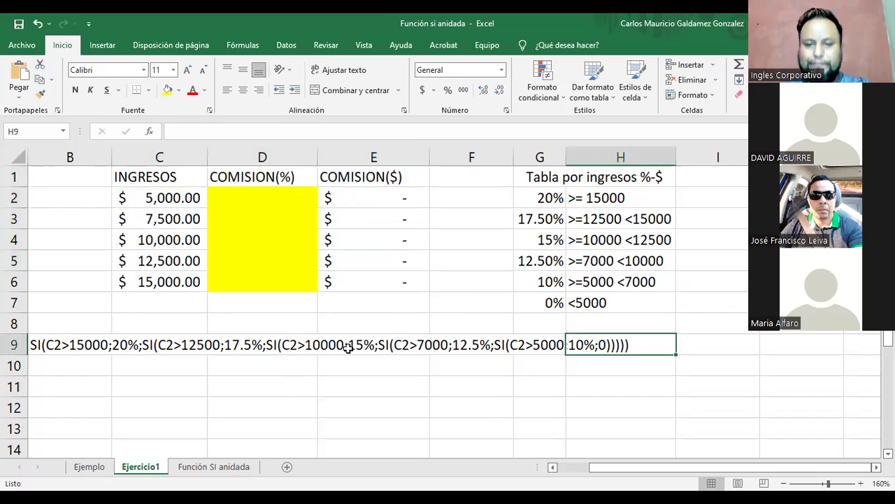
left_click(44, 347)
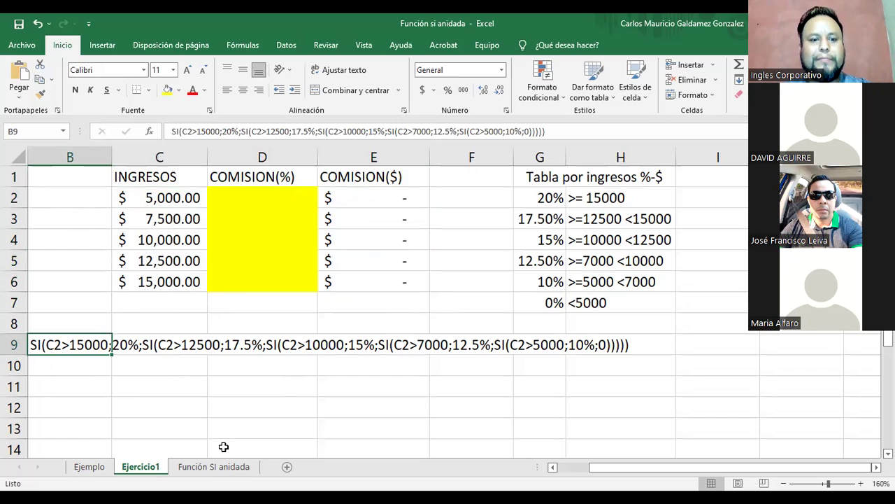
- Open the Función SI anidada sheet and examine its exercise instructions and overall layout
left_click(208, 468)
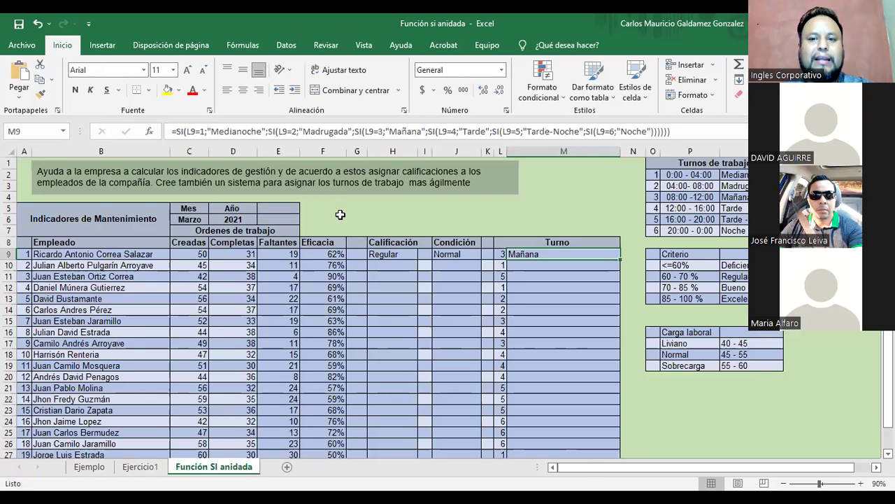
left_click(34, 186)
left_click(424, 212)
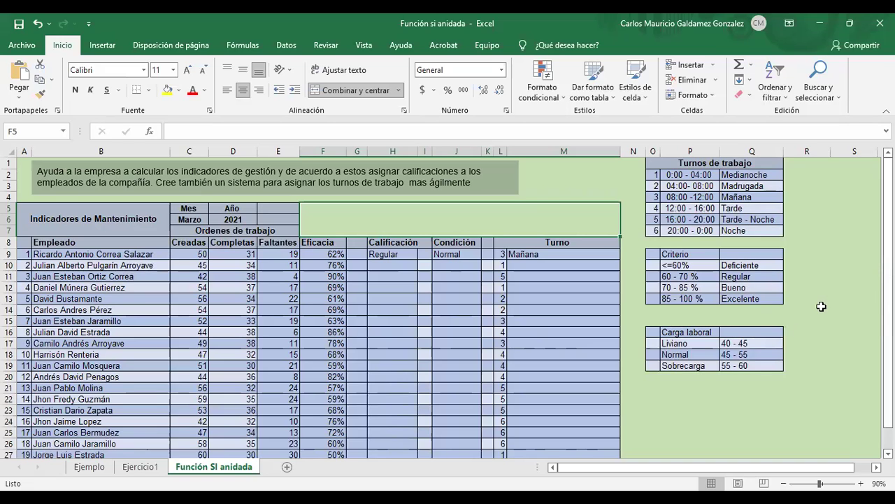
scroll(490, 294, "down", 1)
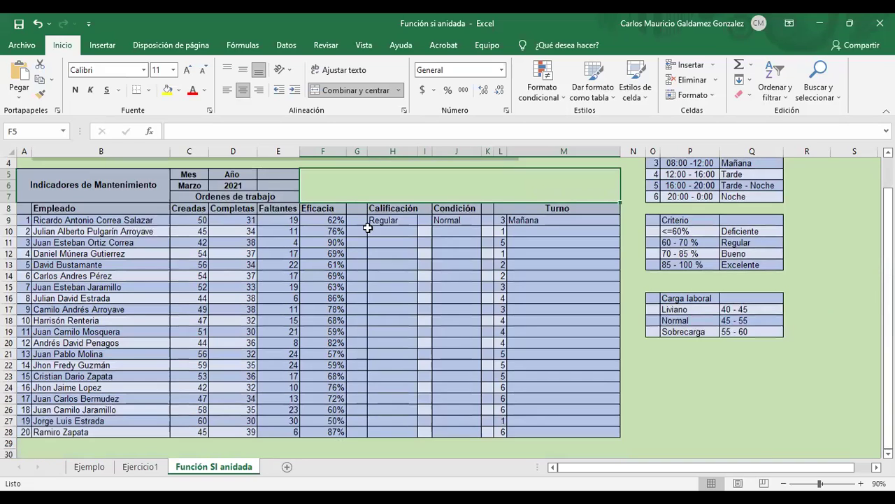
- Examine the Eficacia, Calificación, Condición and Turno columns and the nested SI formulas in their first employee row
left_click_drag(315, 217, 337, 423)
left_click_drag(402, 222, 404, 432)
left_click_drag(445, 221, 466, 418)
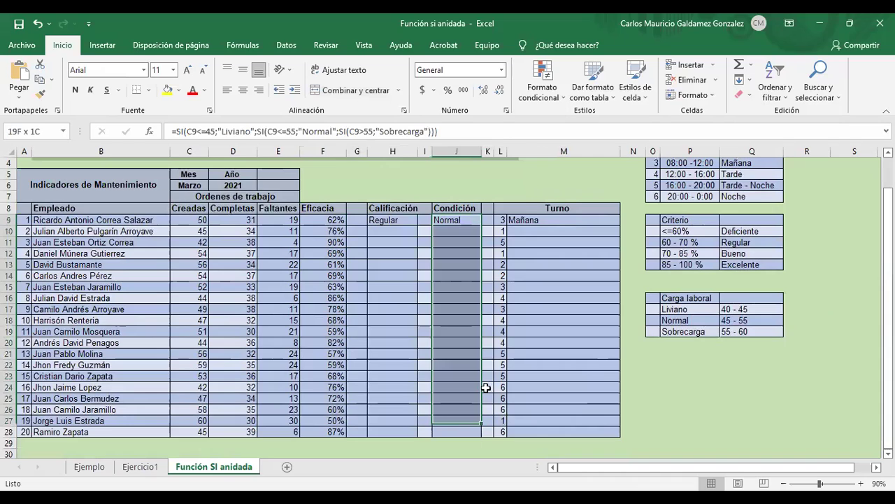
left_click_drag(521, 219, 566, 437)
left_click_drag(397, 223, 406, 431)
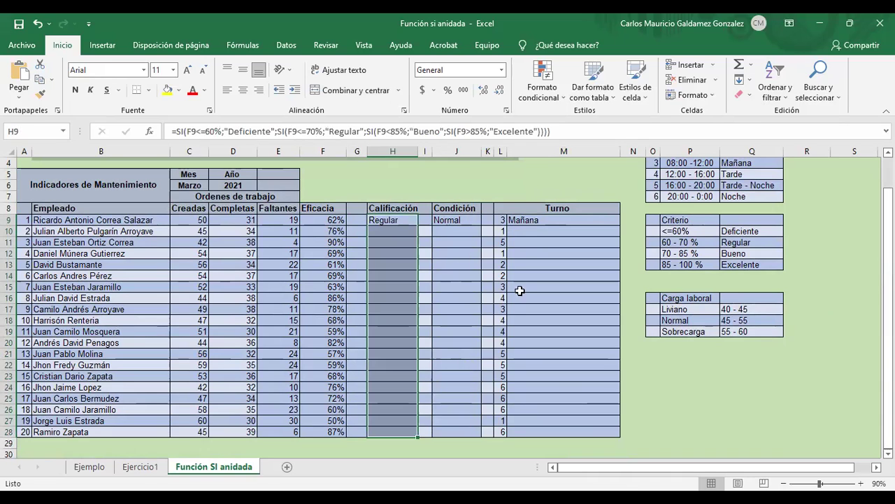
left_click(521, 220)
left_click_drag(560, 350, 568, 430)
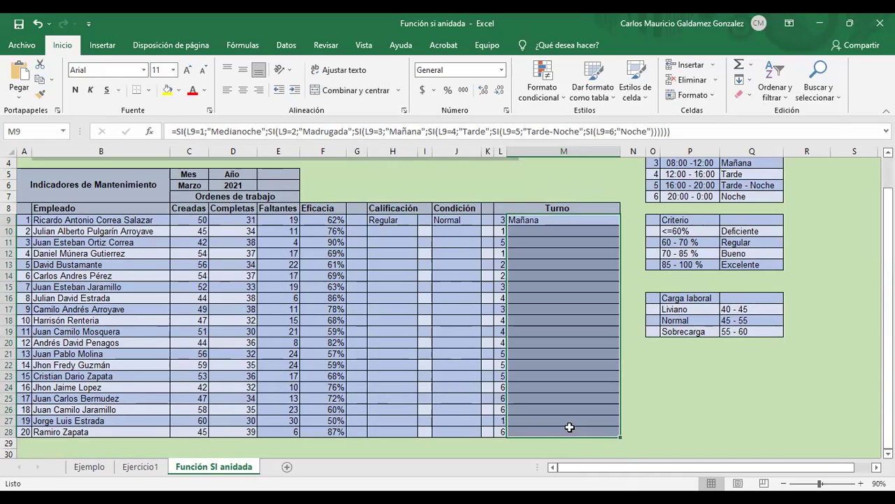
left_click(393, 220)
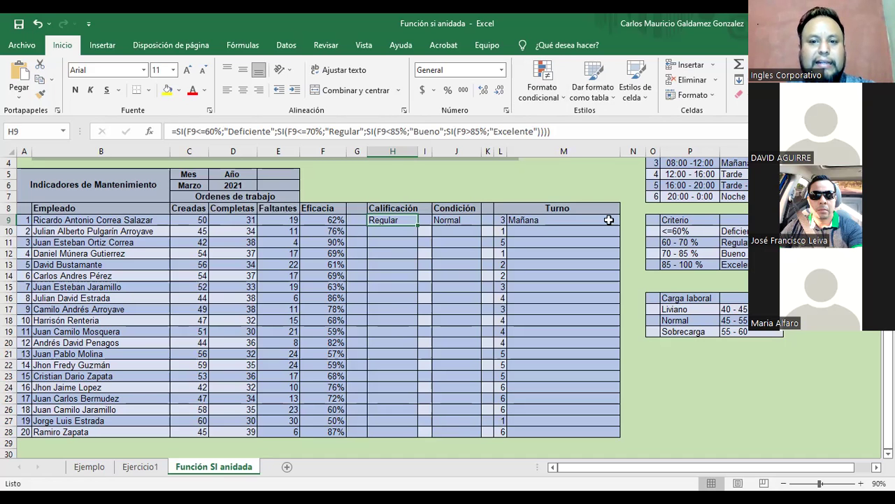
scroll(461, 271, "up", 1)
scroll(472, 267, "down", 1)
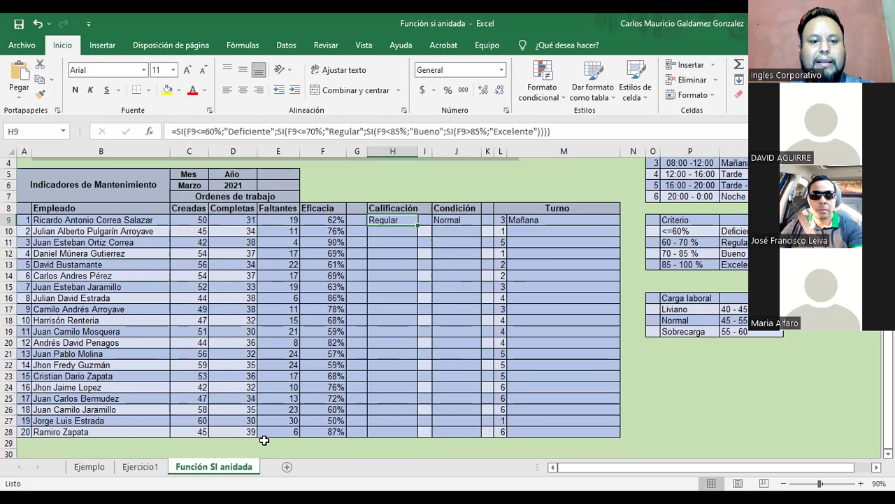
- Return to the Ejercicio1 sheet and apply borders to all cells of the commission table C1:E6
left_click(140, 467)
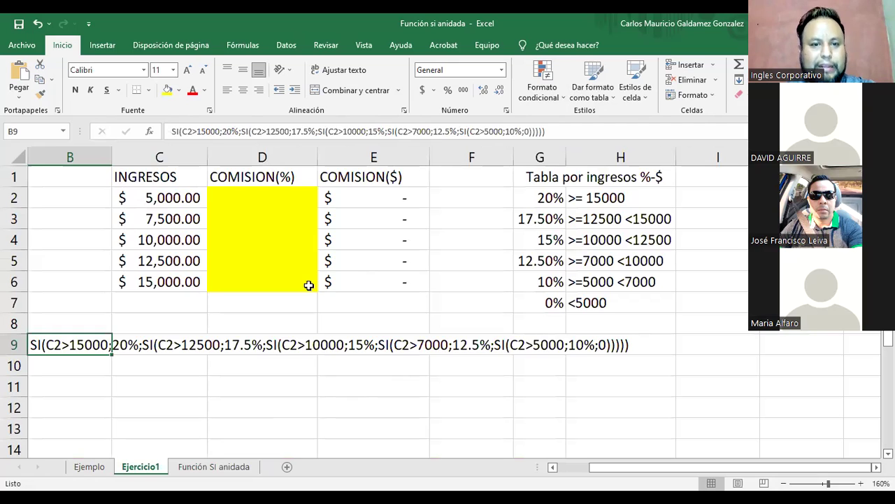
left_click_drag(147, 176, 385, 297)
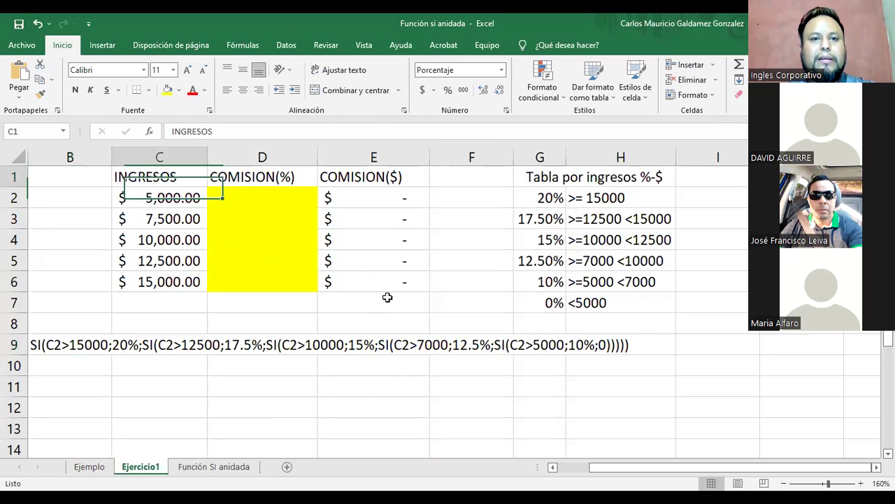
left_click_drag(159, 181, 384, 283)
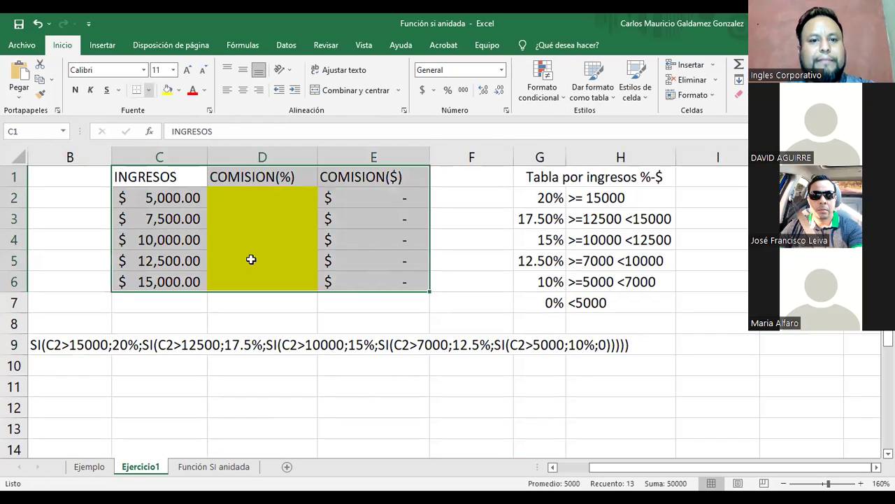
left_click(262, 303)
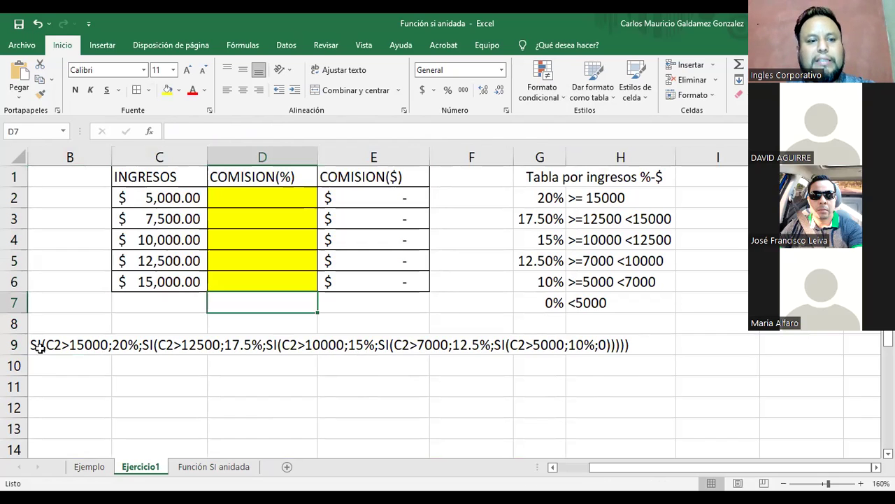
left_click(40, 345)
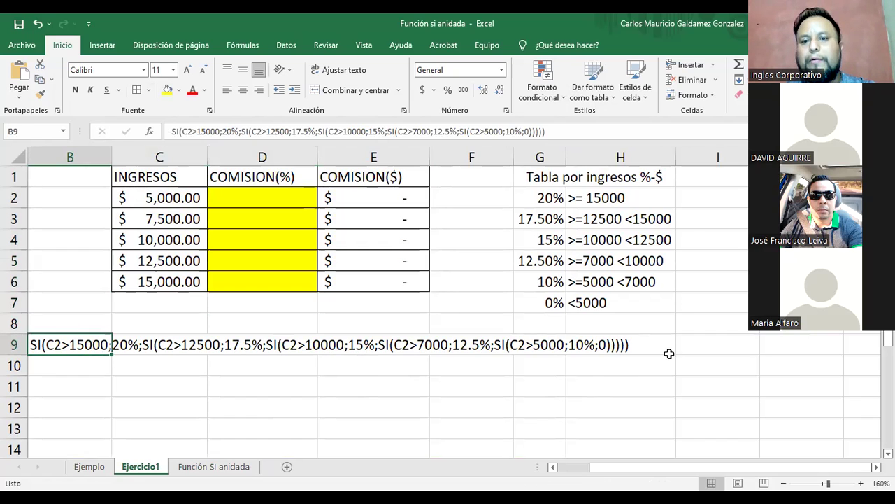
- Return to the Función SI anidada sheet and review its instructions, employee indicator table and reference tables
left_click(194, 467)
left_click(319, 275)
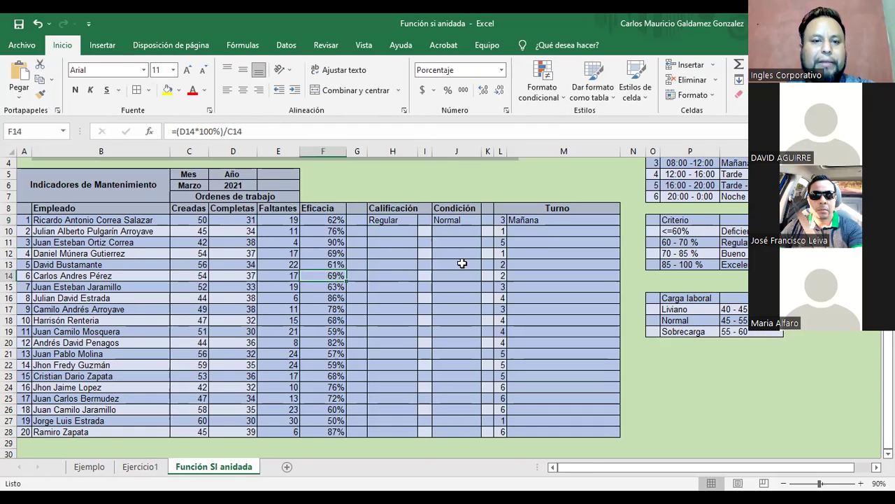
scroll(369, 277, "up", 1)
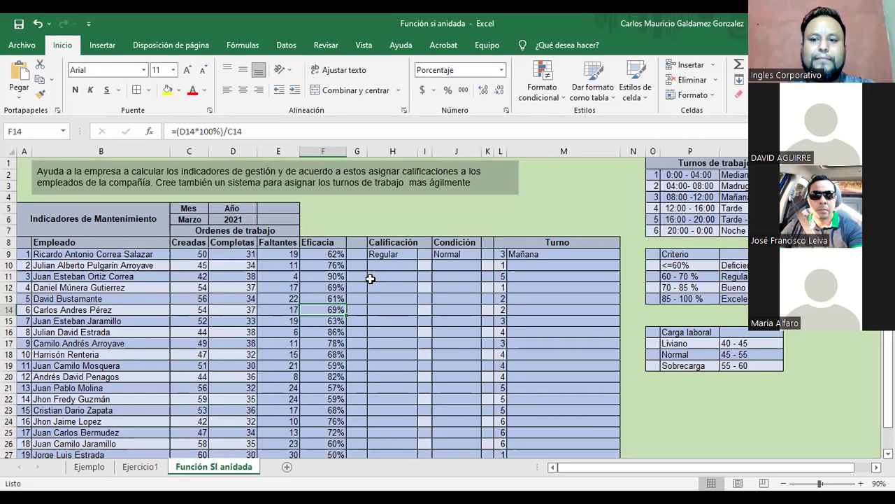
left_click(377, 219)
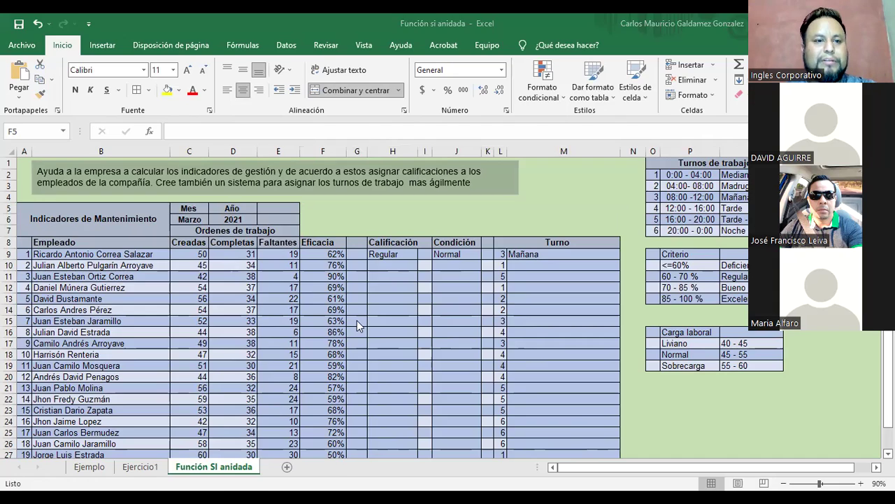
- Switch to the course site in the browser, open lesson 1.4 Función SI anidada and download its linked practice workbook
key("alt+Tab")
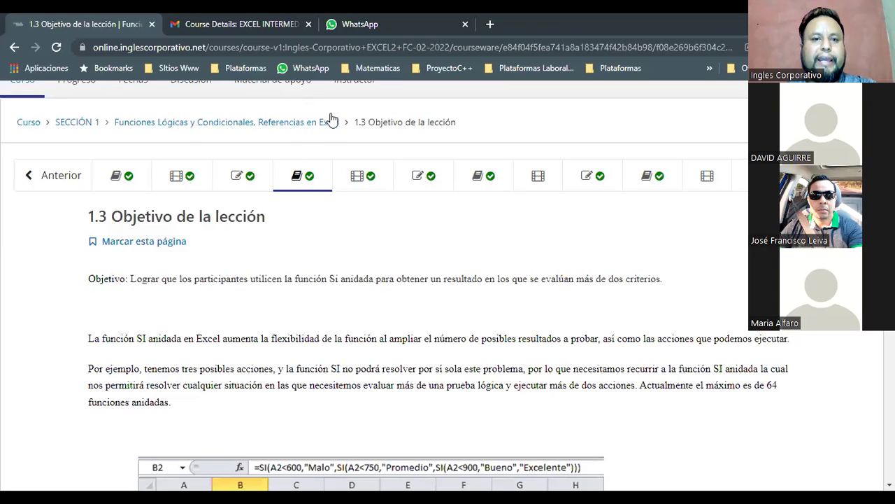
scroll(298, 120, "down", 1)
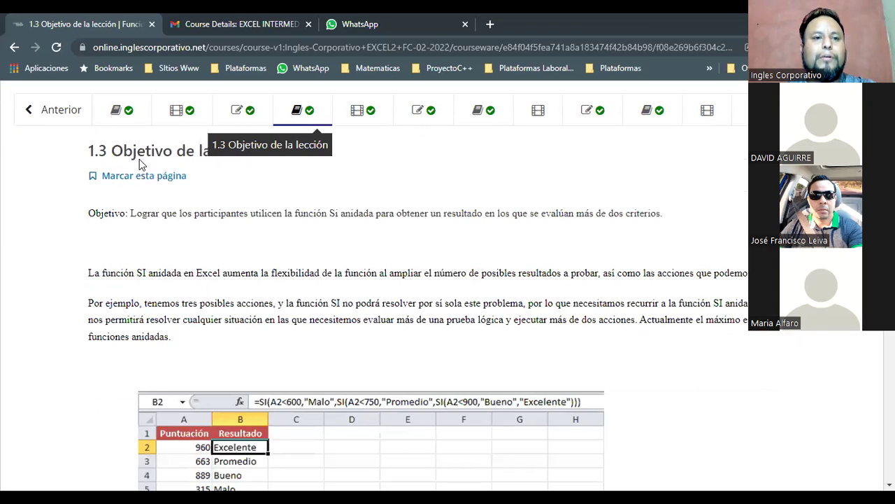
left_click(375, 129)
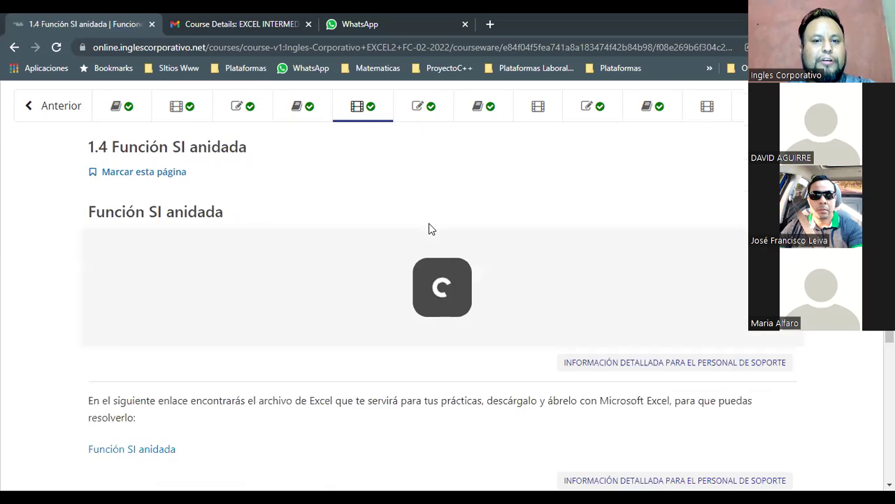
scroll(434, 238, "down", 1)
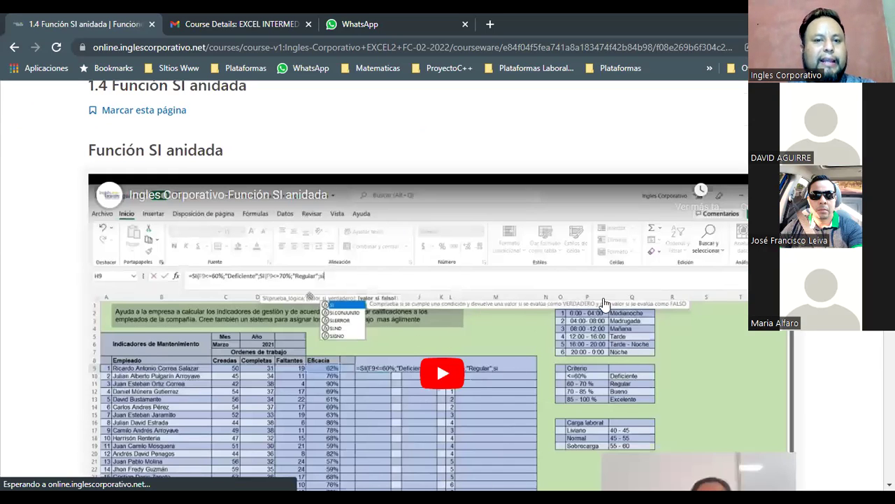
scroll(546, 282, "down", 2)
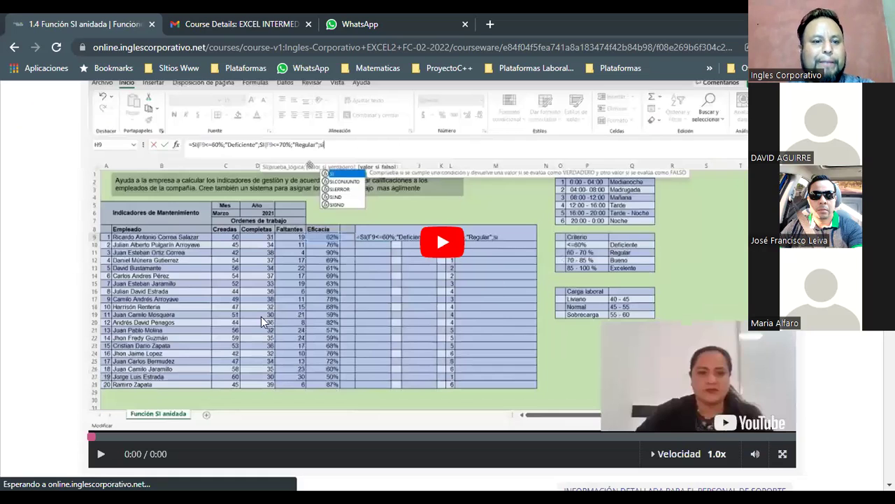
scroll(145, 325, "down", 4)
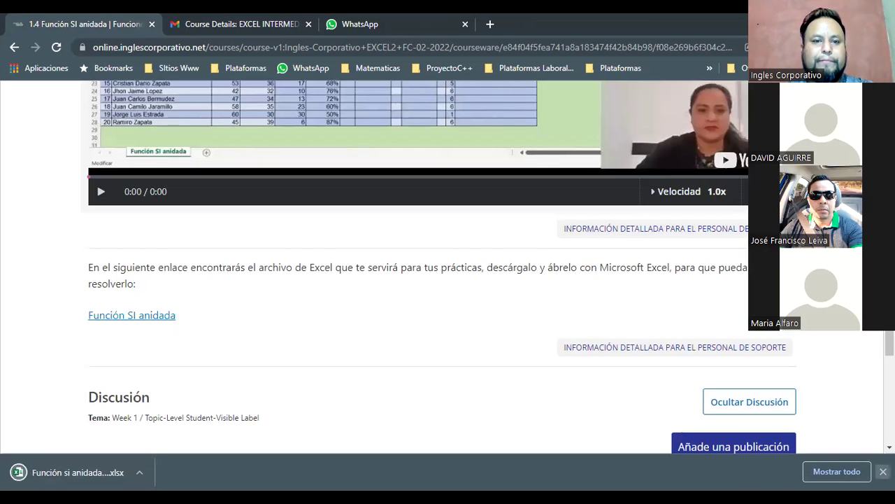
- Review the embedded Función SI anidada video section of lesson 1.4 and the exercise shown in its preview
scroll(476, 247, "up", 5)
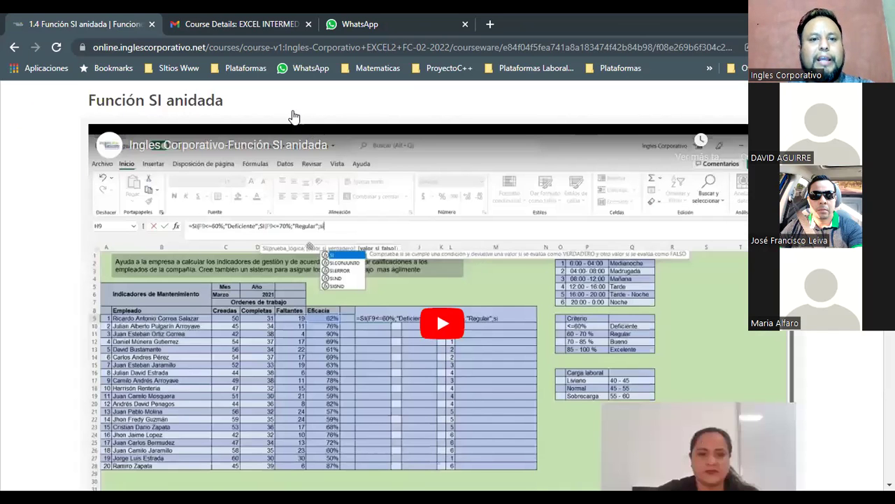
scroll(355, 115, "up", 2)
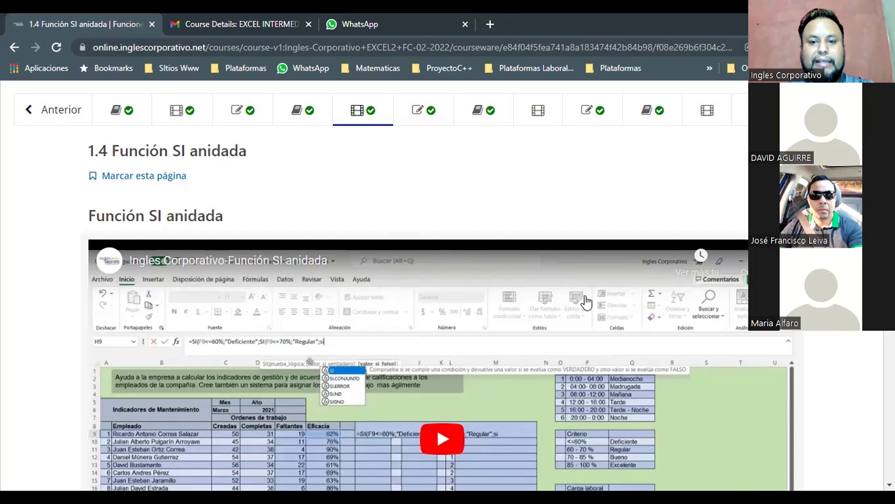
scroll(586, 302, "down", 2)
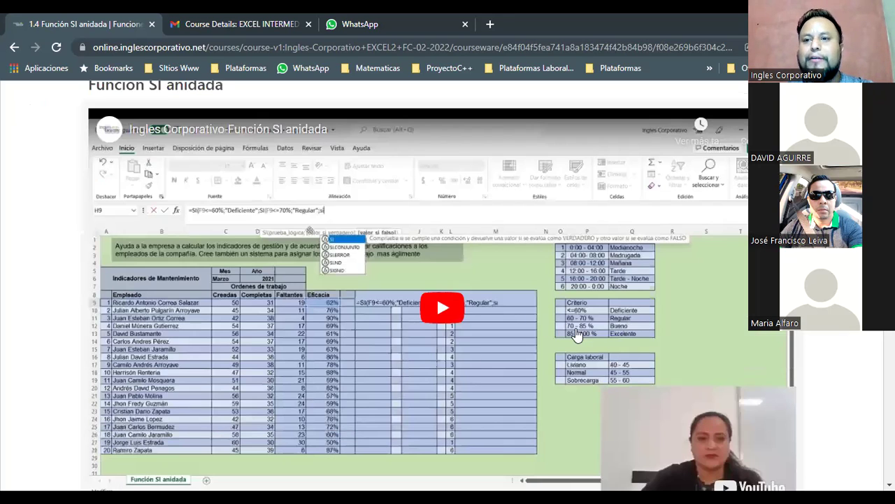